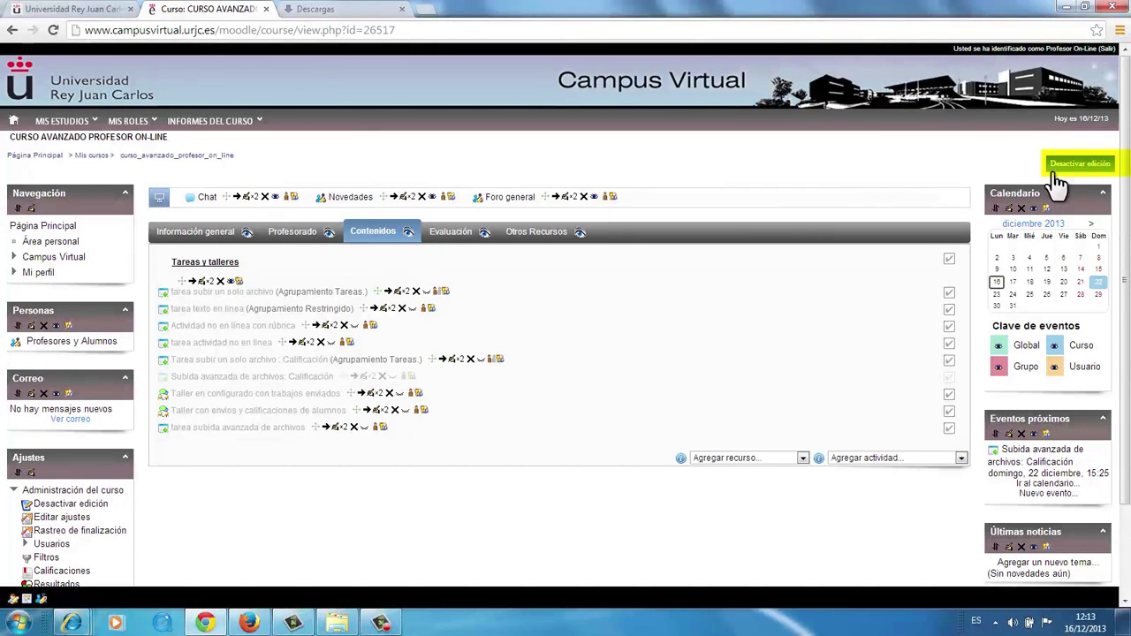
# - Add a Taller activity to the Tareas y talleres section and name it "taller"
pyautogui.click(958, 458)
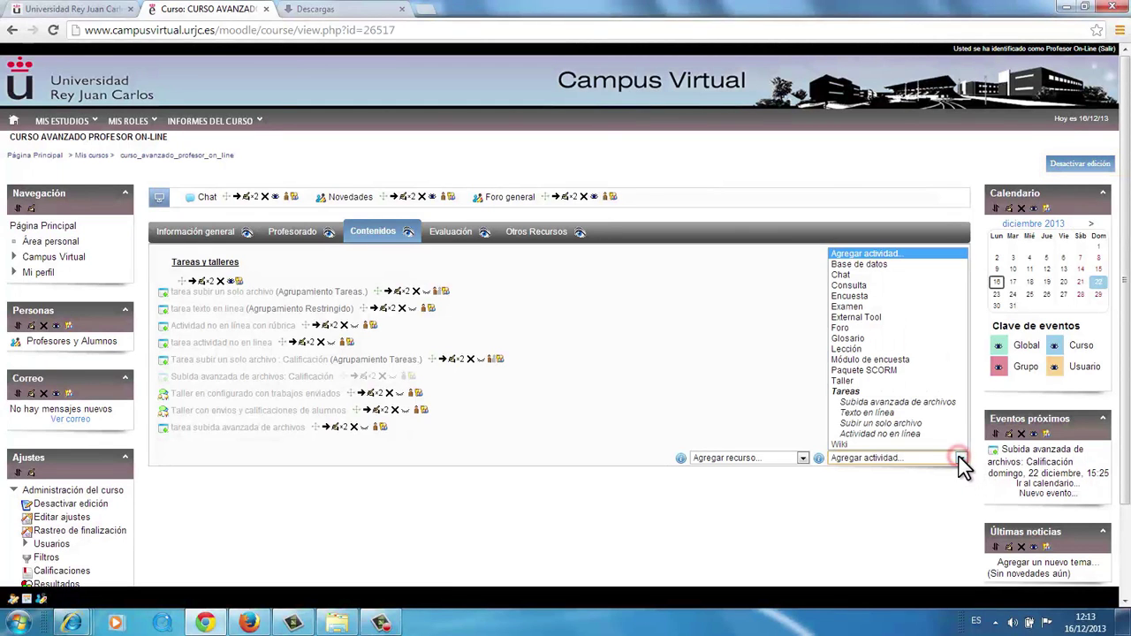
pyautogui.click(860, 381)
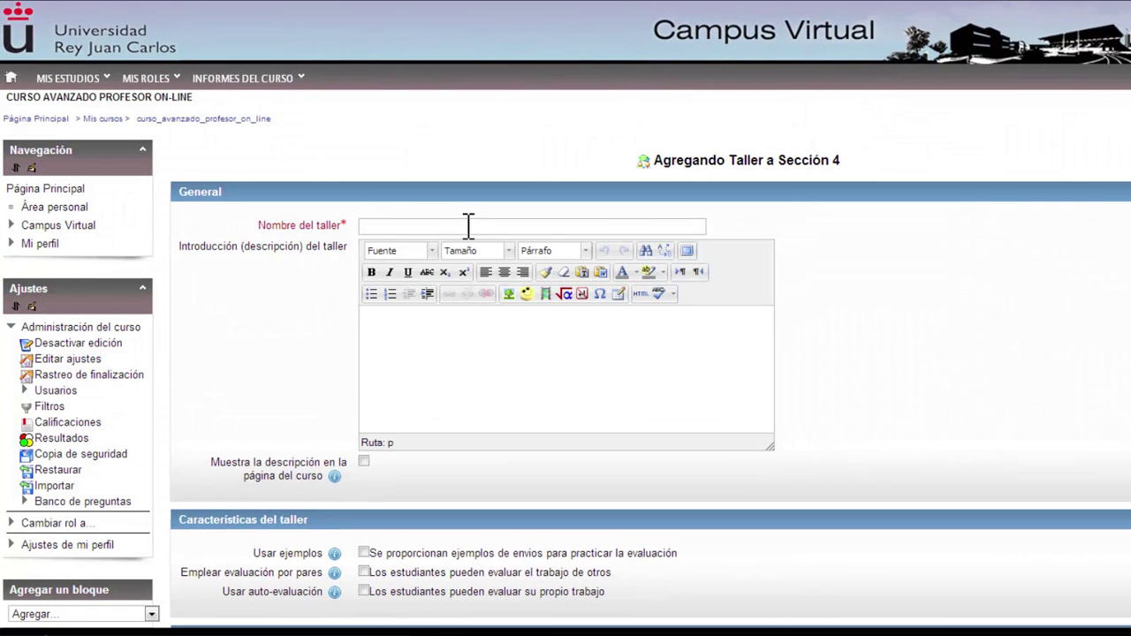
pyautogui.click(468, 223)
pyautogui.write('taller')
# - Write the workshop's introduction as five separate lines: "realizar un envio", "articulo", "Evaluación", "par" and "autoevaluación"
pyautogui.click(409, 350)
pyautogui.write('realizar un evio')
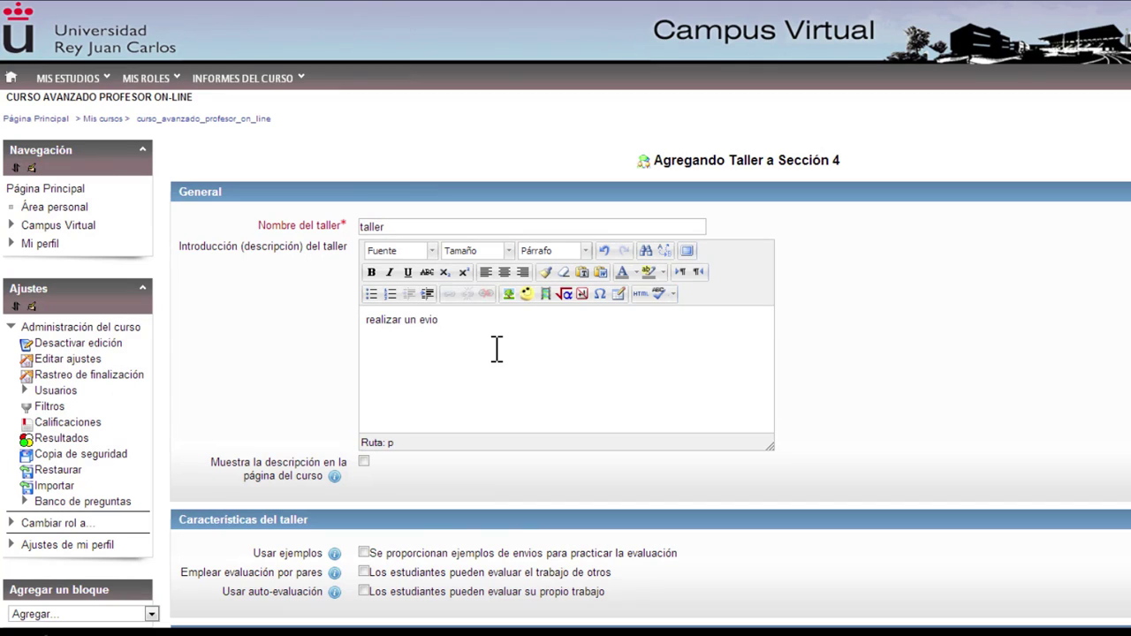
pyautogui.press('BackSpace')
pyautogui.press('BackSpace')
pyautogui.press('BackSpace')
pyautogui.write('nvio')
pyautogui.press('Return')
pyautogui.write('articulo')
pyautogui.press('Return')
pyautogui.write('Evaluaci')
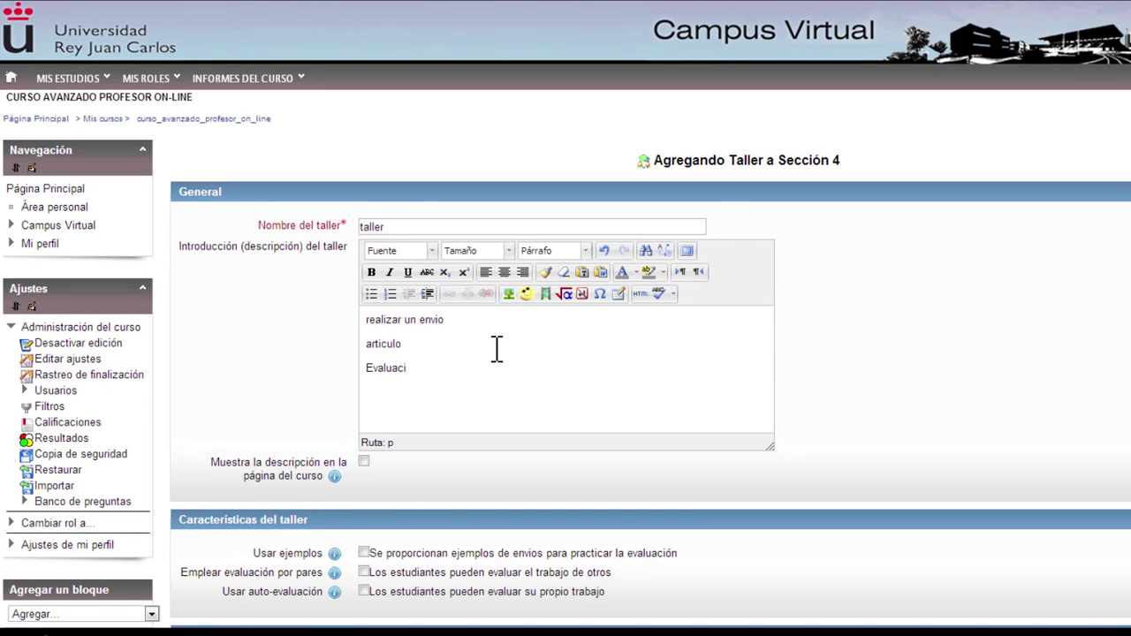
pyautogui.write('ón ')
pyautogui.write('par')
pyautogui.press('Return')
pyautogui.write('au')
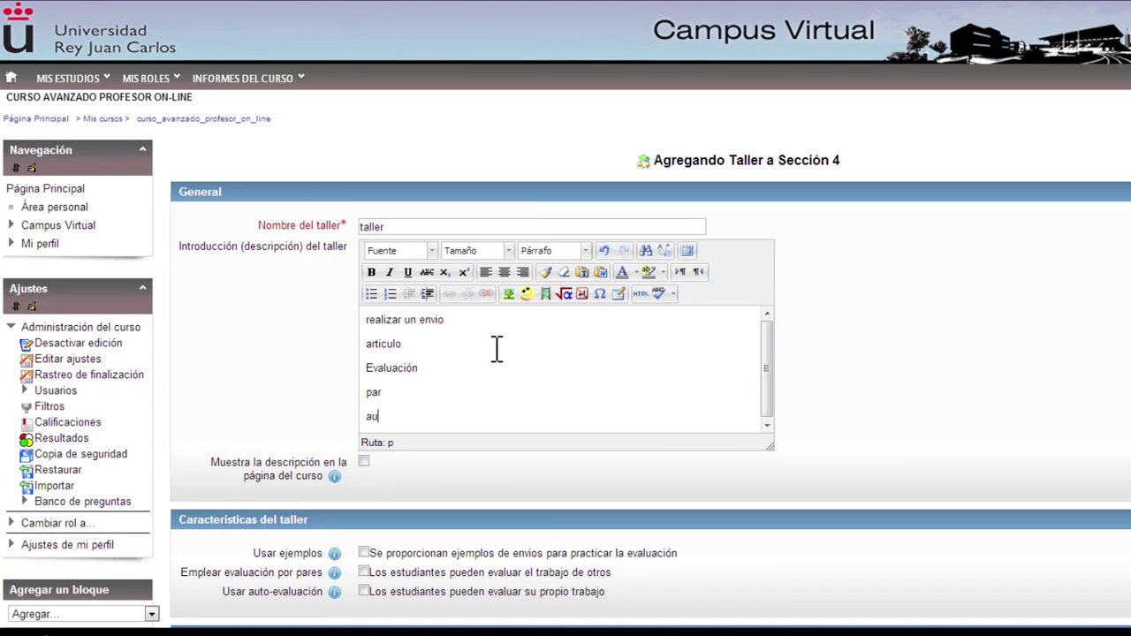
pyautogui.write('toevaluación')
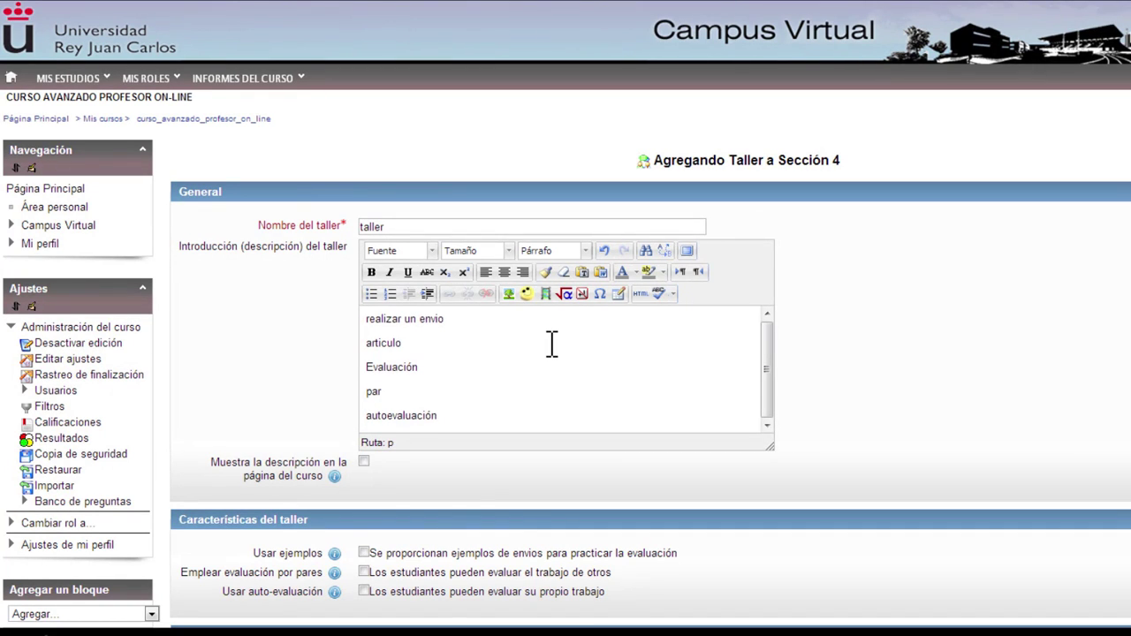
# - Enable example submissions, peer assessment and self-assessment in the workshop features
pyautogui.scroll(-5, 565, 353)
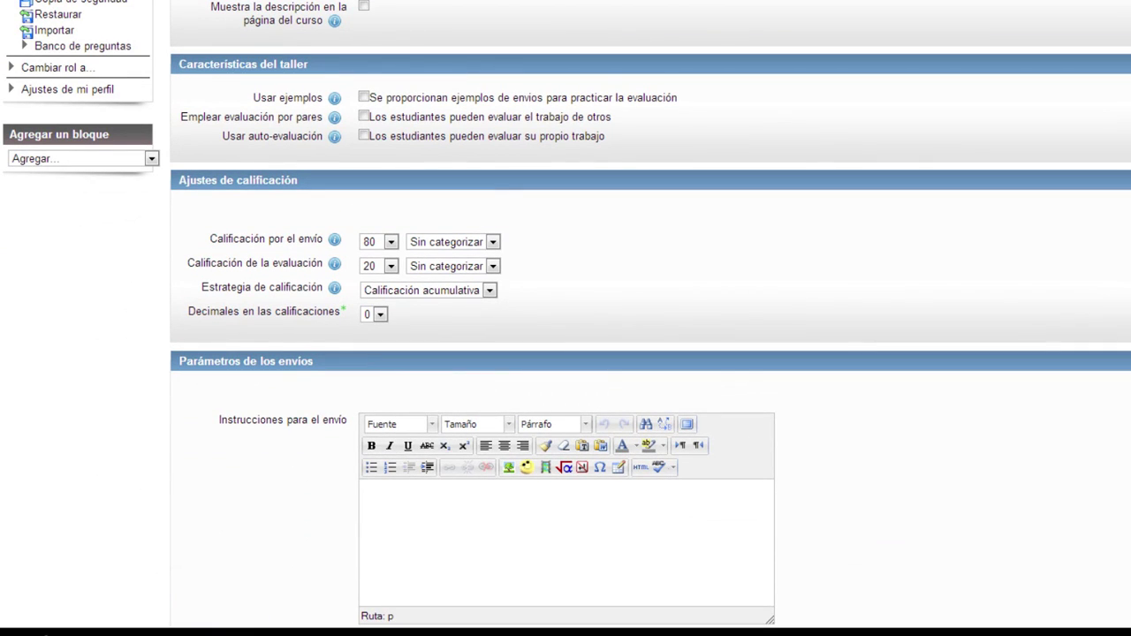
pyautogui.scroll(1, 650, 318)
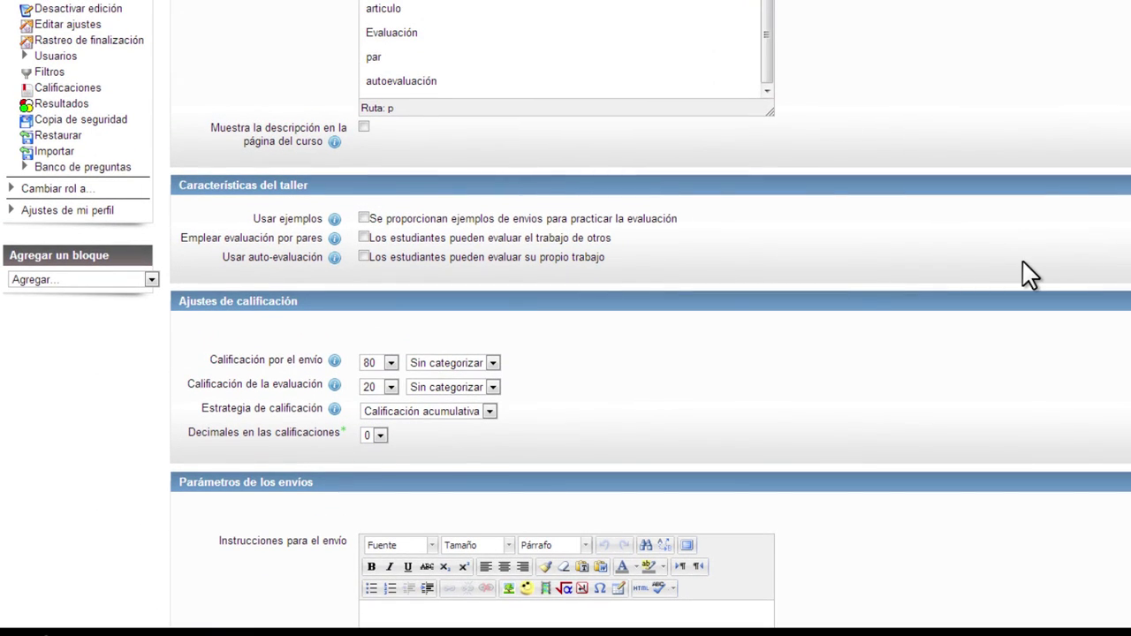
pyautogui.click(363, 217)
pyautogui.click(363, 237)
pyautogui.click(364, 256)
# - Set both the submission grade and the assessment grade to 100 in the grading settings
pyautogui.scroll(-1, 606, 347)
pyautogui.scroll(-1, 608, 347)
pyautogui.scroll(1, 608, 347)
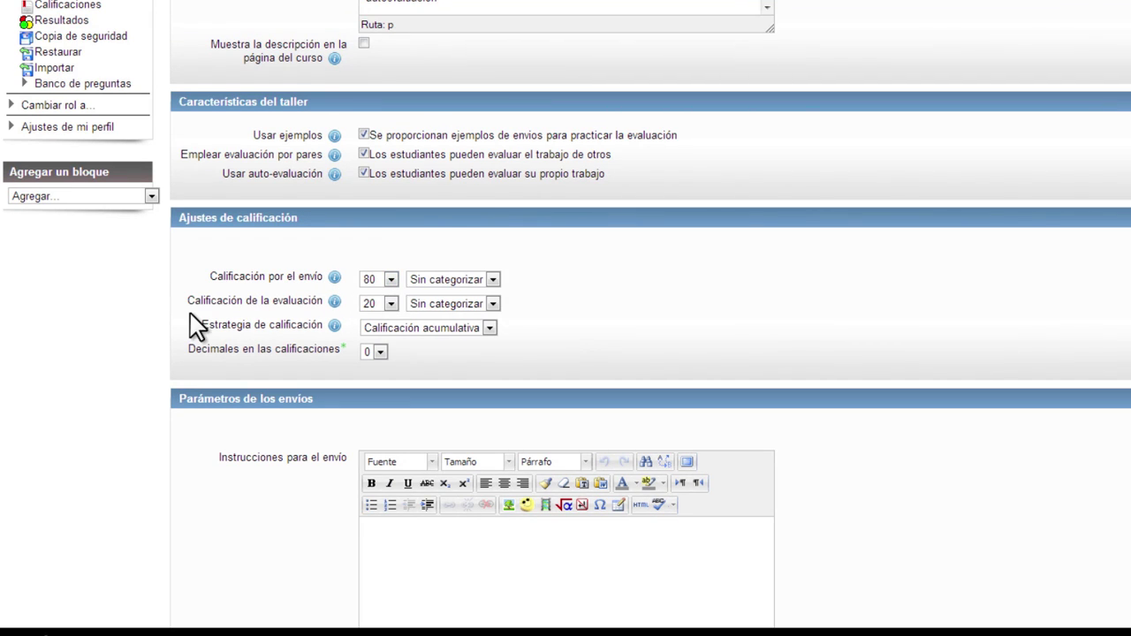
pyautogui.click(389, 279)
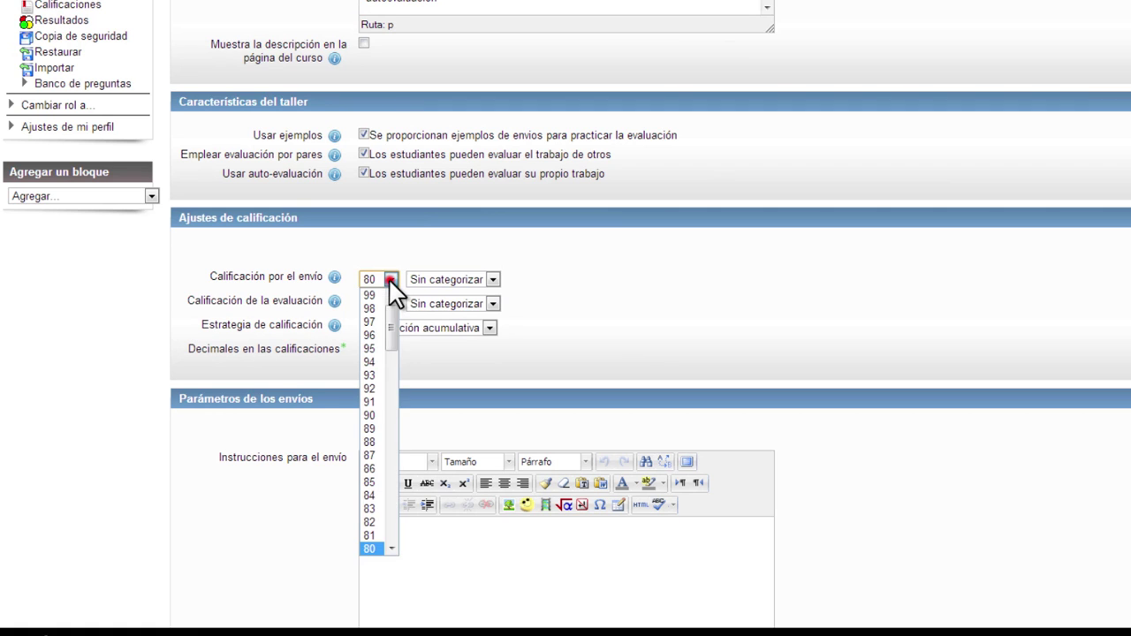
pyautogui.click(391, 297)
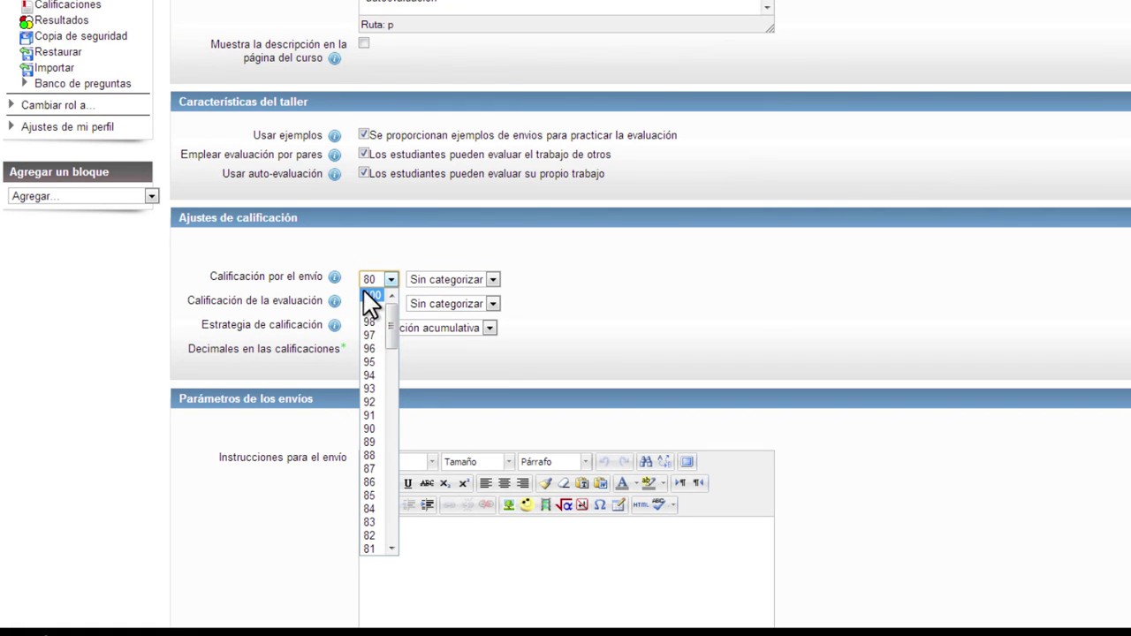
pyautogui.click(369, 297)
pyautogui.click(391, 303)
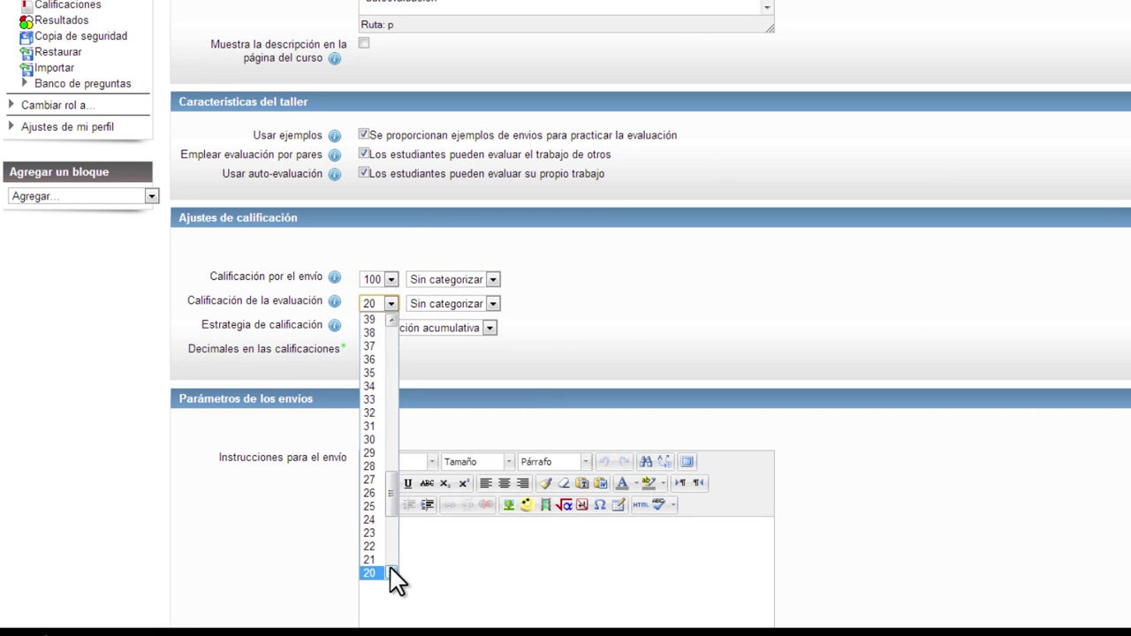
pyautogui.moveTo(396, 504); pyautogui.dragTo(375, 327)
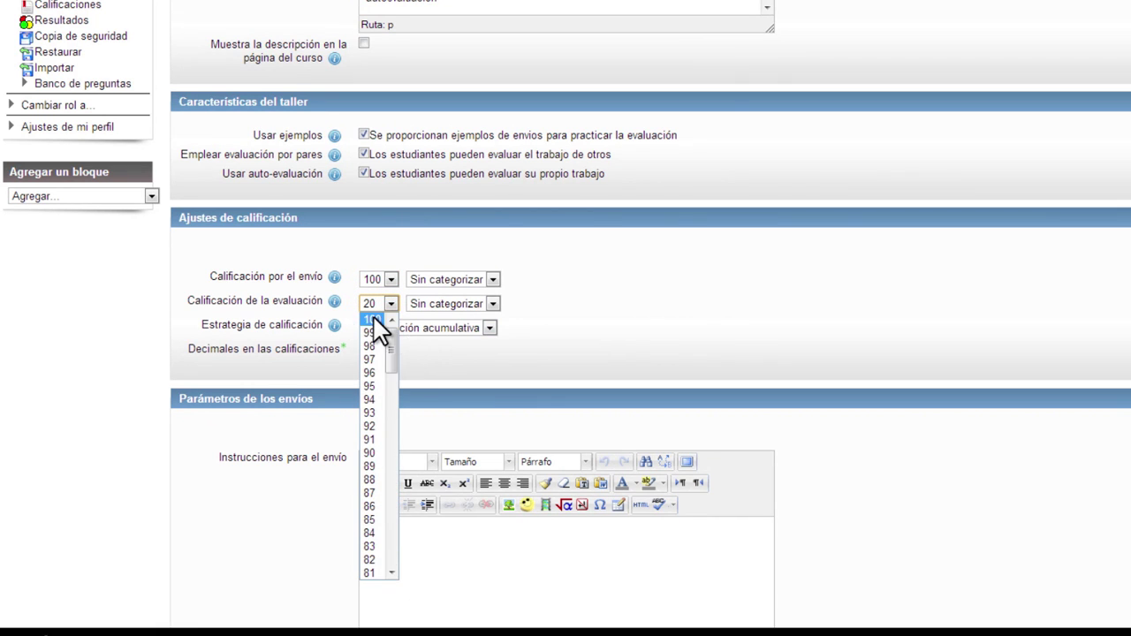
pyautogui.click(371, 319)
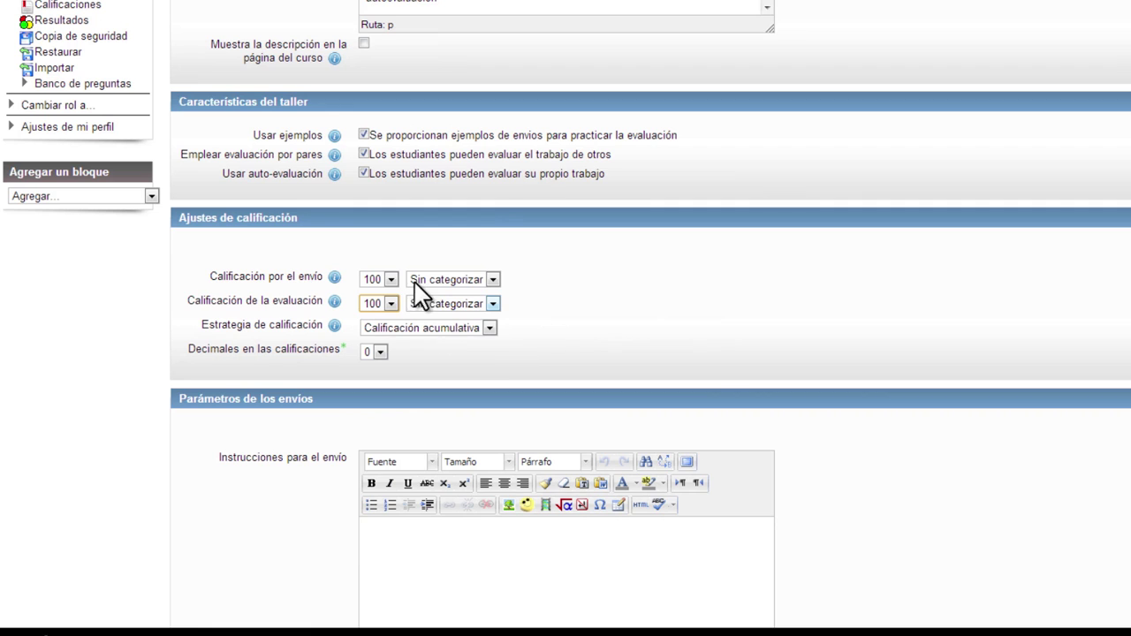
# - Set the submission grade to 80 and the assessment grade to 20, and review the available grading strategies
pyautogui.click(390, 279)
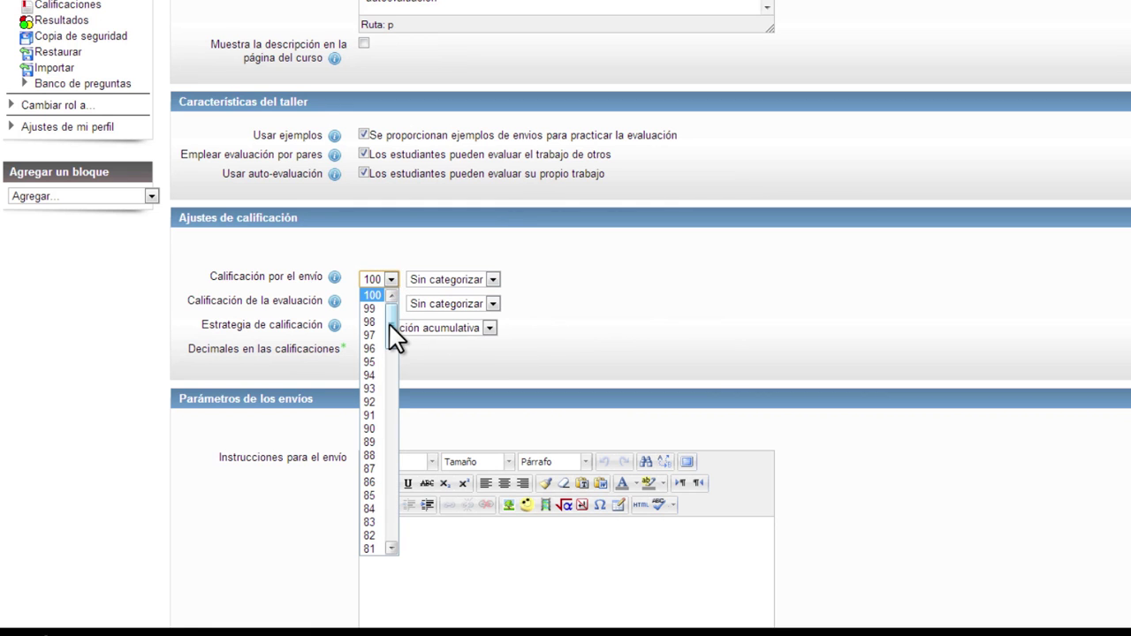
pyautogui.moveTo(395, 336); pyautogui.dragTo(389, 358)
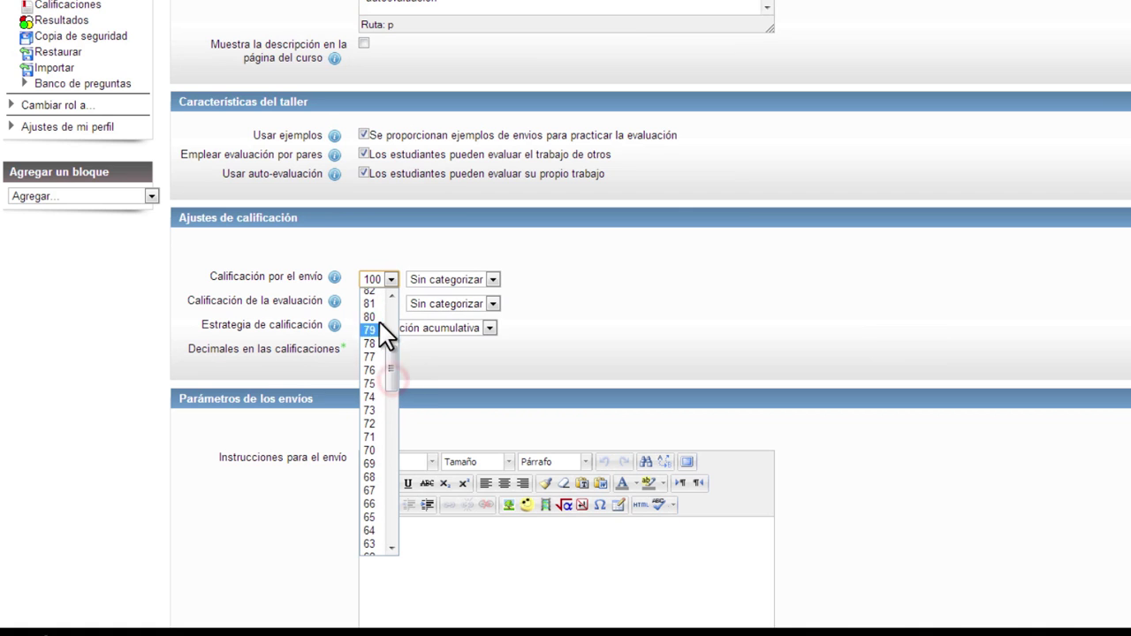
pyautogui.click(376, 316)
pyautogui.click(390, 304)
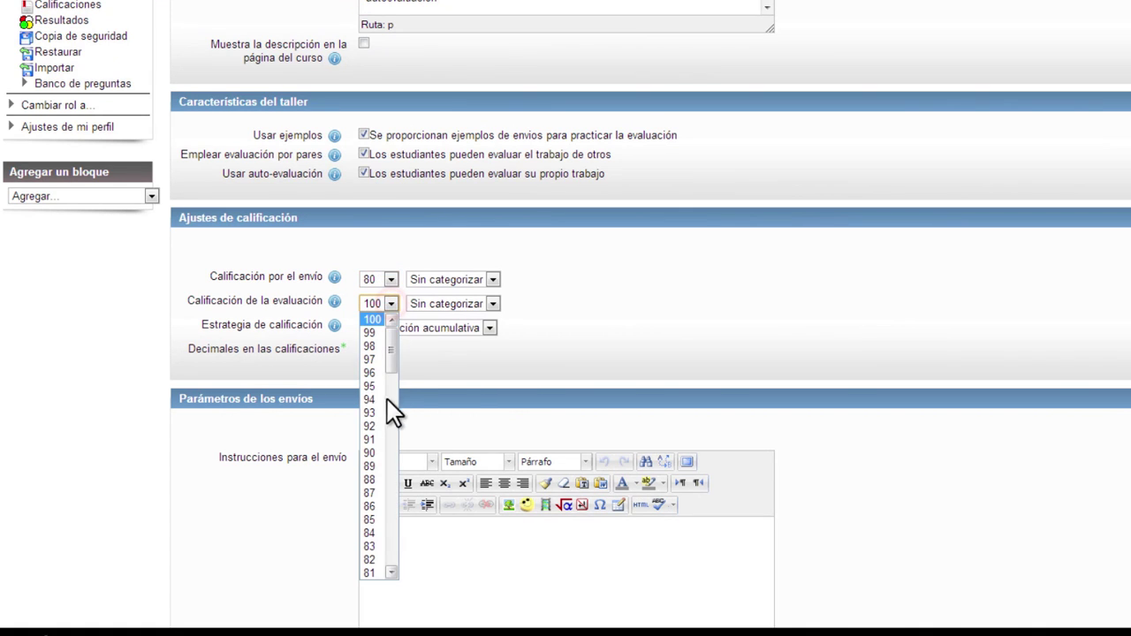
pyautogui.moveTo(397, 366); pyautogui.dragTo(402, 534)
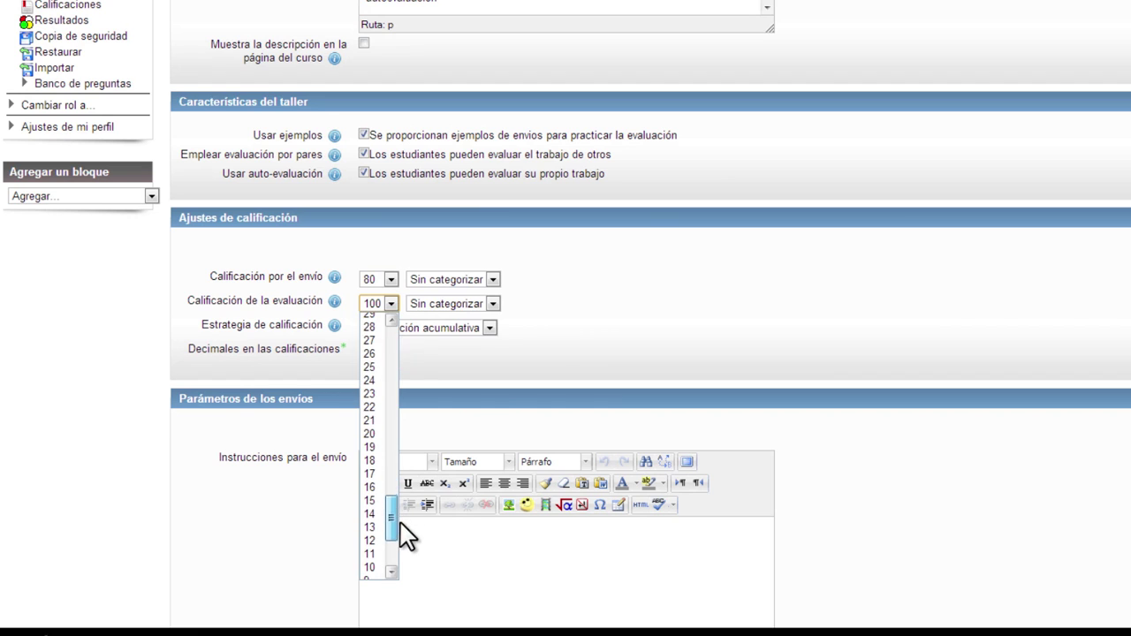
pyautogui.click(374, 433)
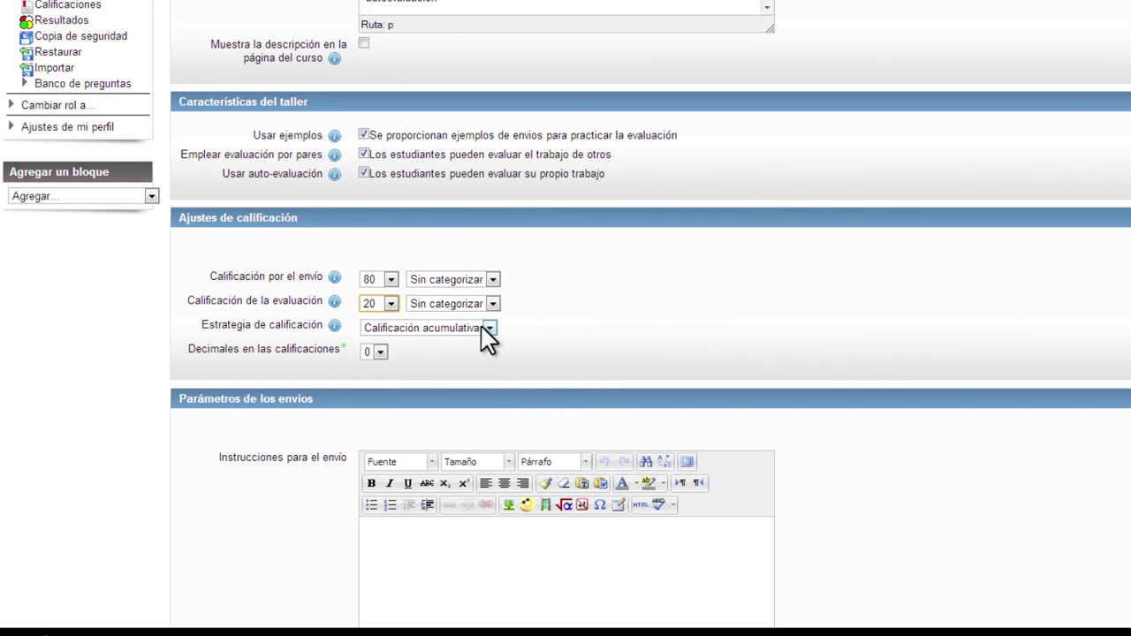
pyautogui.click(490, 328)
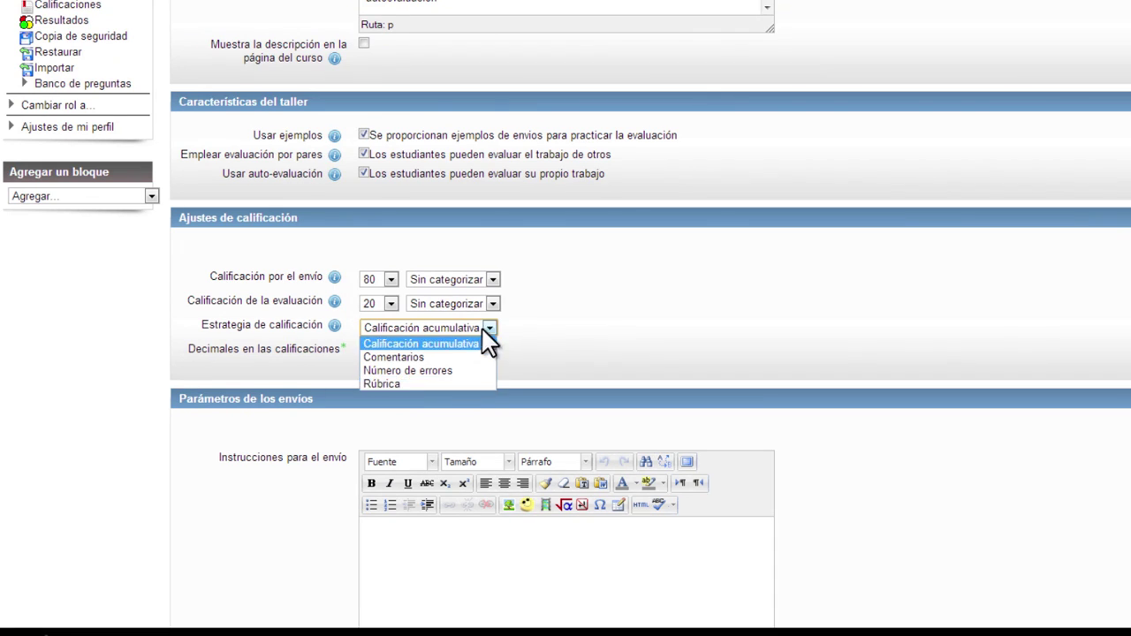
pyautogui.click(631, 316)
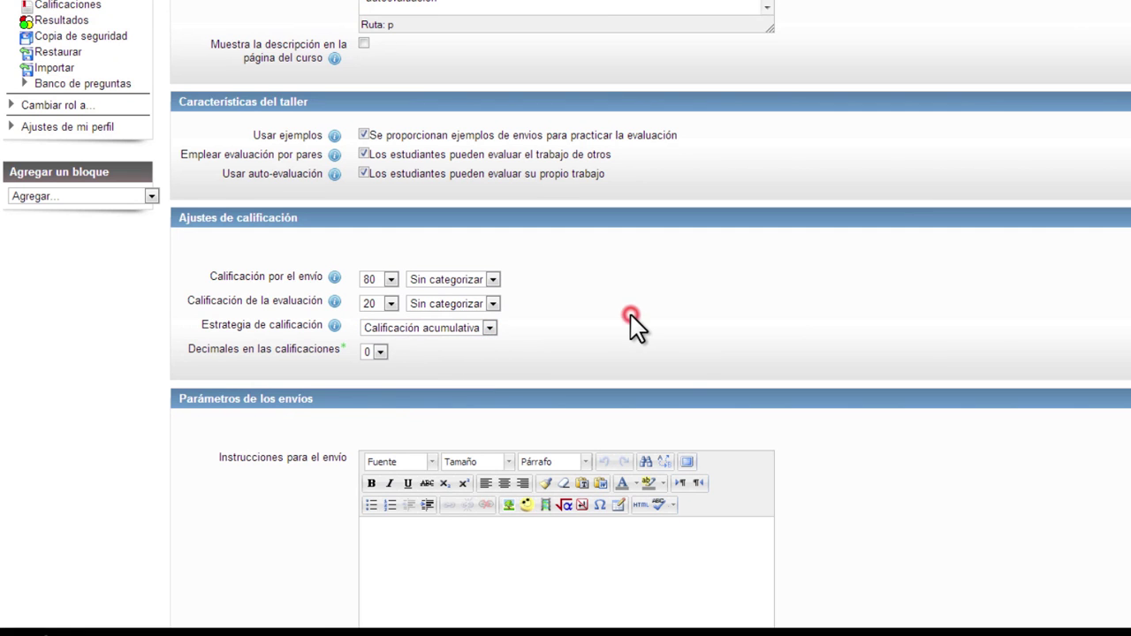
# - Write the submission instructions on two lines: "los alumnos enviarán un articulo sobre...." and "subir un archivo"
pyautogui.scroll(-2, 689, 370)
pyautogui.scroll(-2, 693, 369)
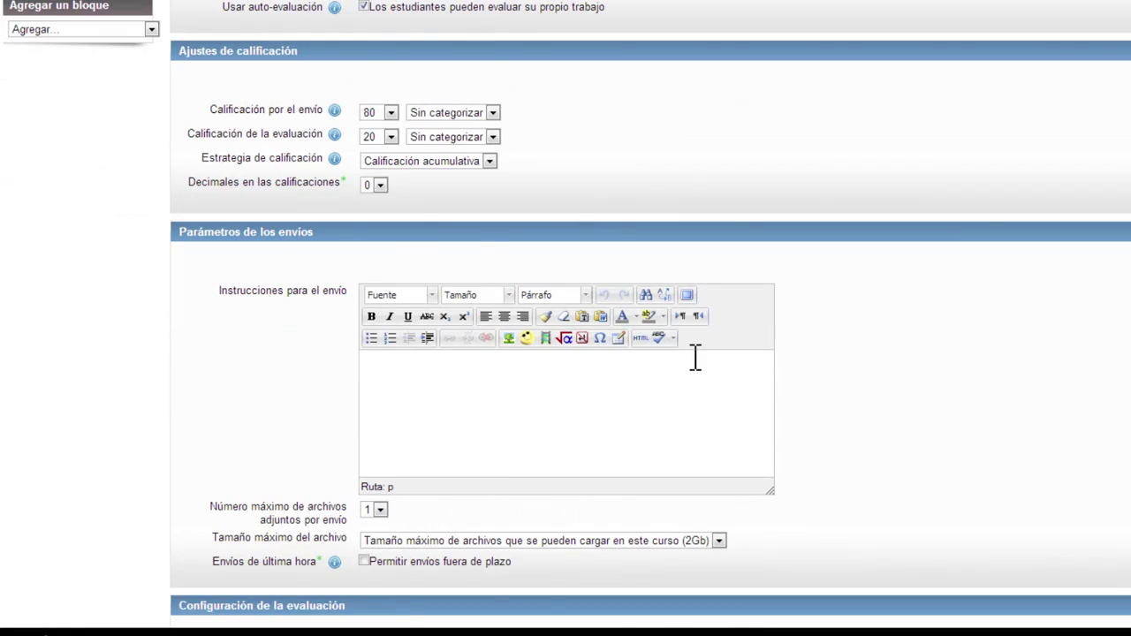
pyautogui.scroll(-2, 694, 356)
pyautogui.click(401, 287)
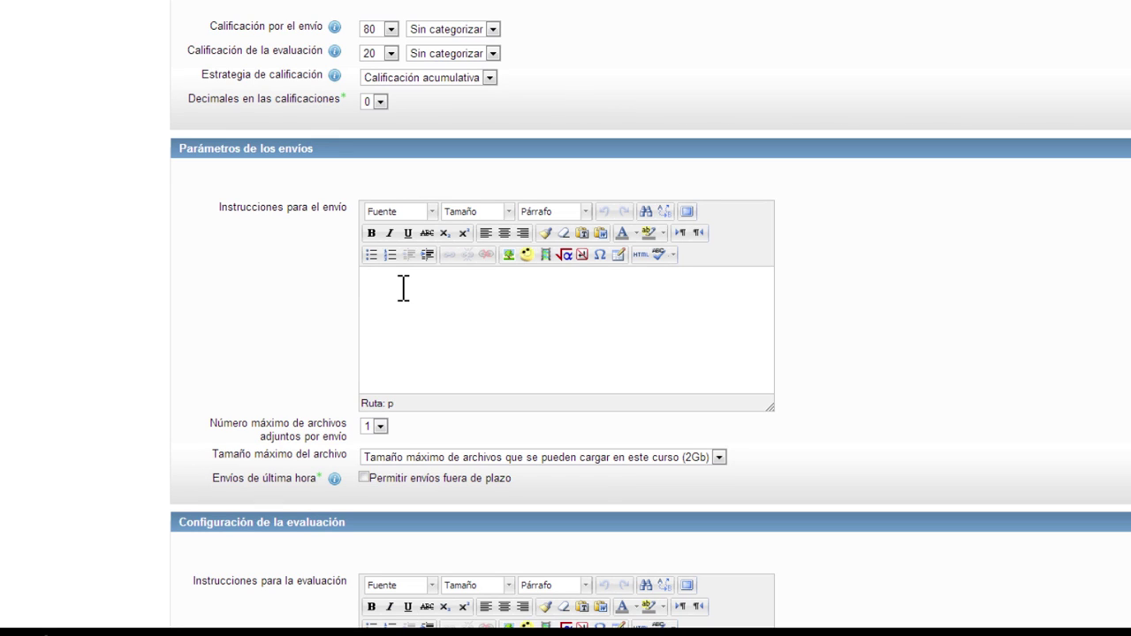
pyautogui.write('los alumnos enviarán un articu')
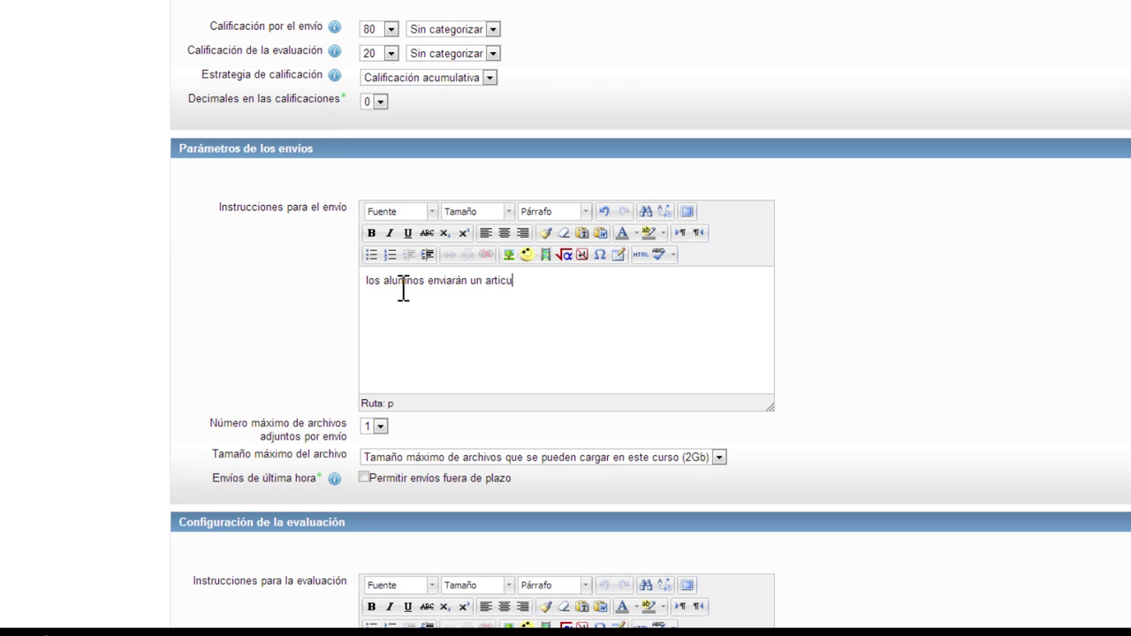
pyautogui.write('lo sobre....')
pyautogui.write('su')
pyautogui.write('bir un a')
pyautogui.write('rchivo')
# - Review the choices for the maximum number of attachments per submission and the maximum file size
pyautogui.scroll(-2, 813, 404)
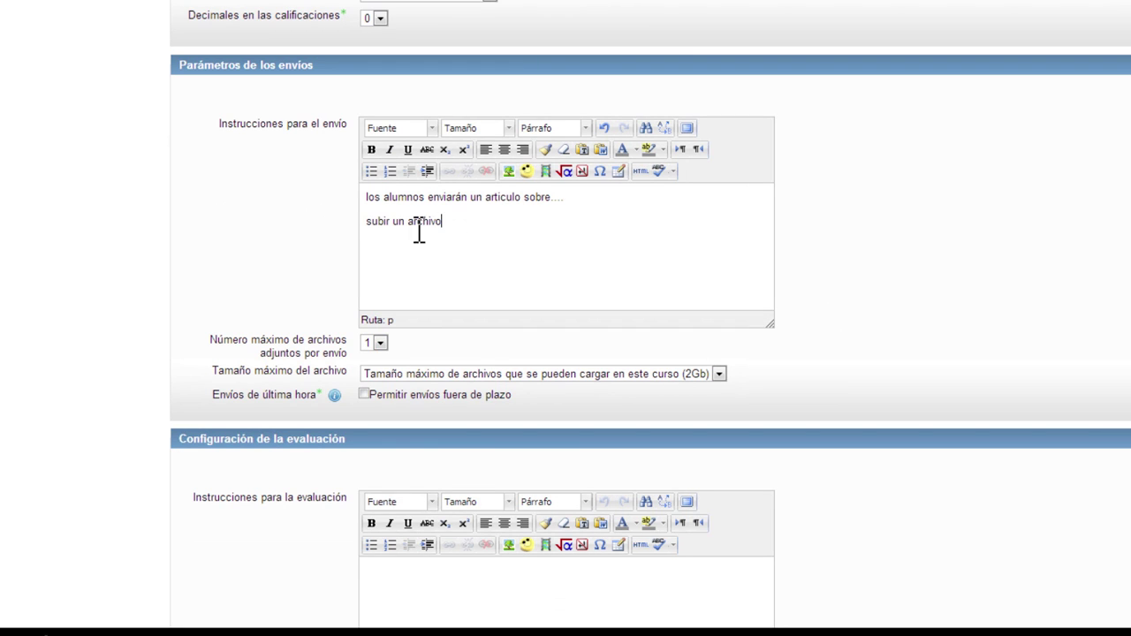
pyautogui.click(381, 344)
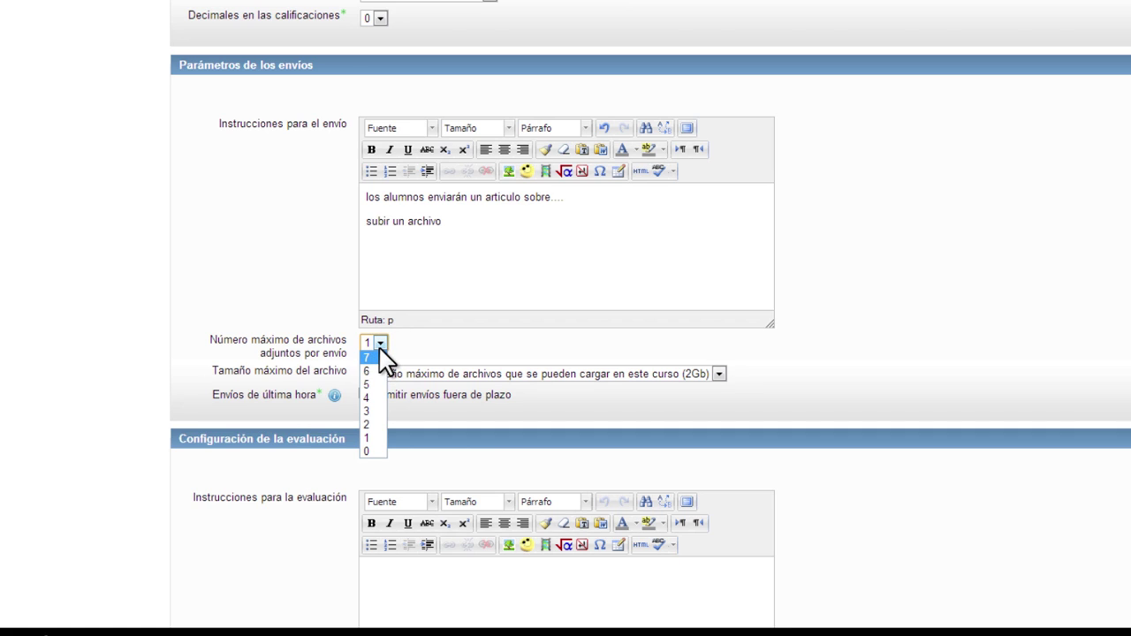
pyautogui.click(448, 285)
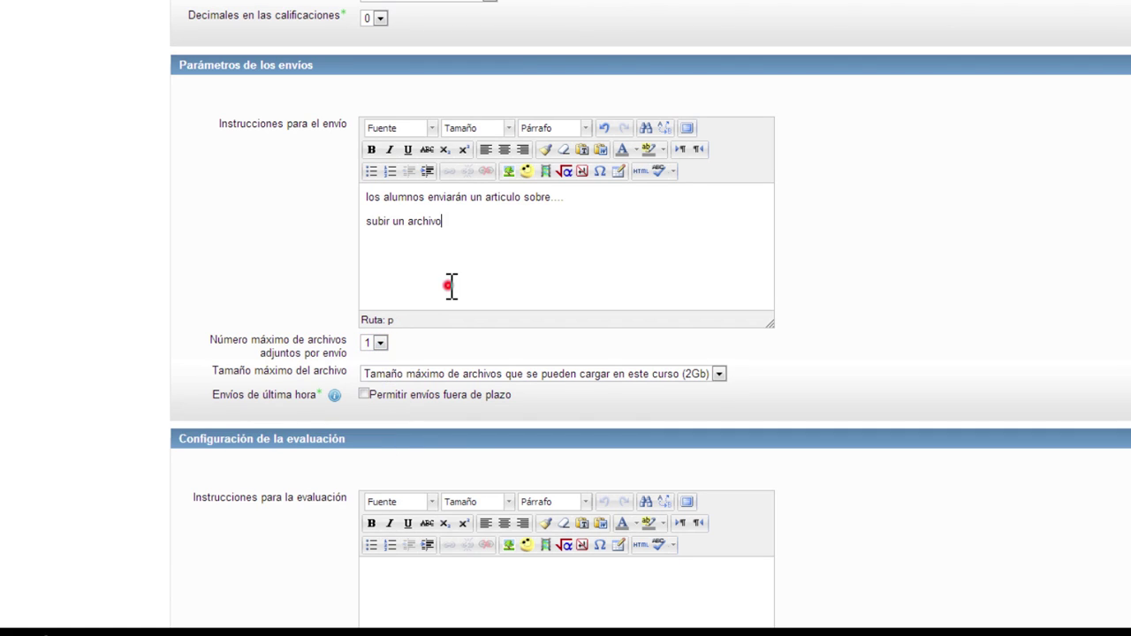
pyautogui.click(719, 374)
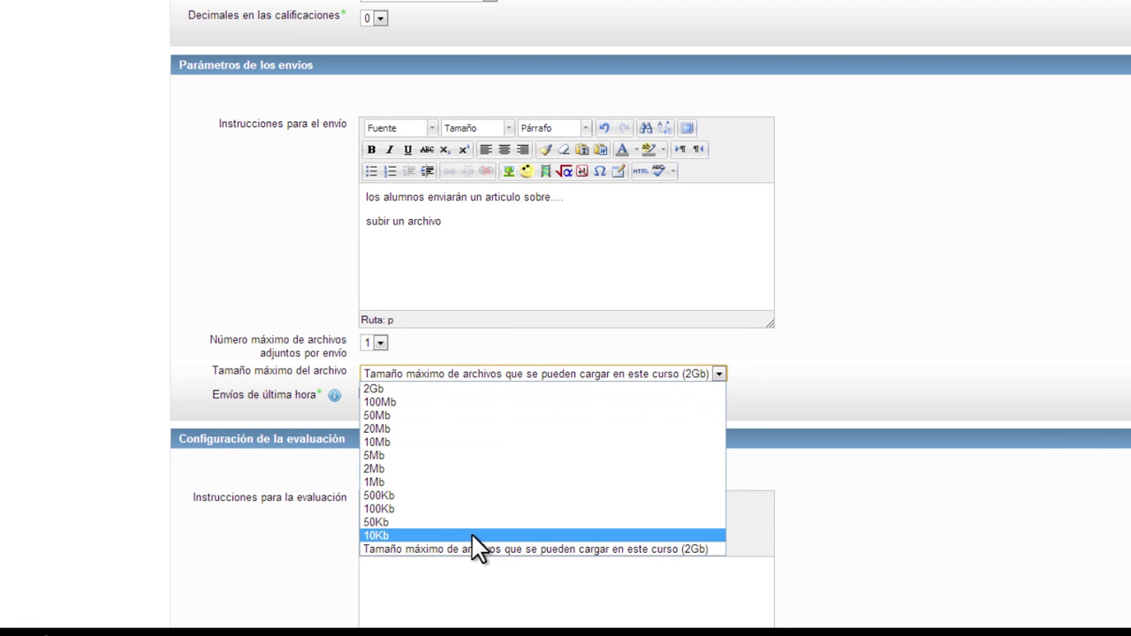
pyautogui.click(867, 277)
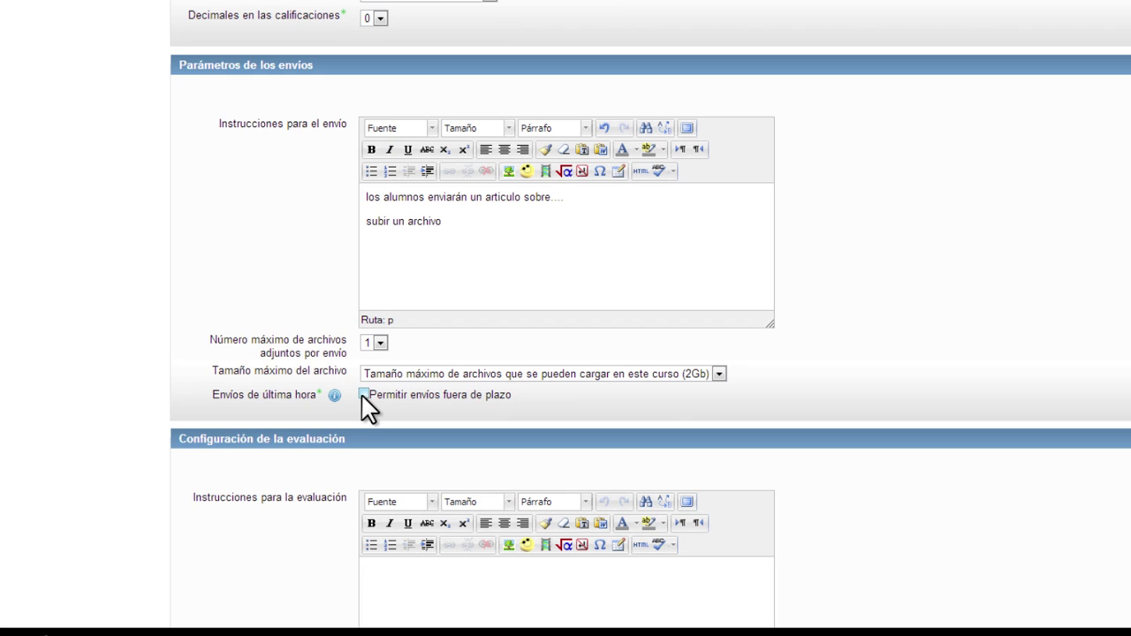
# - Write the assessment instructions on two lines: "autoevaluación" and "evaluación de su par"
pyautogui.scroll(-2, 366, 406)
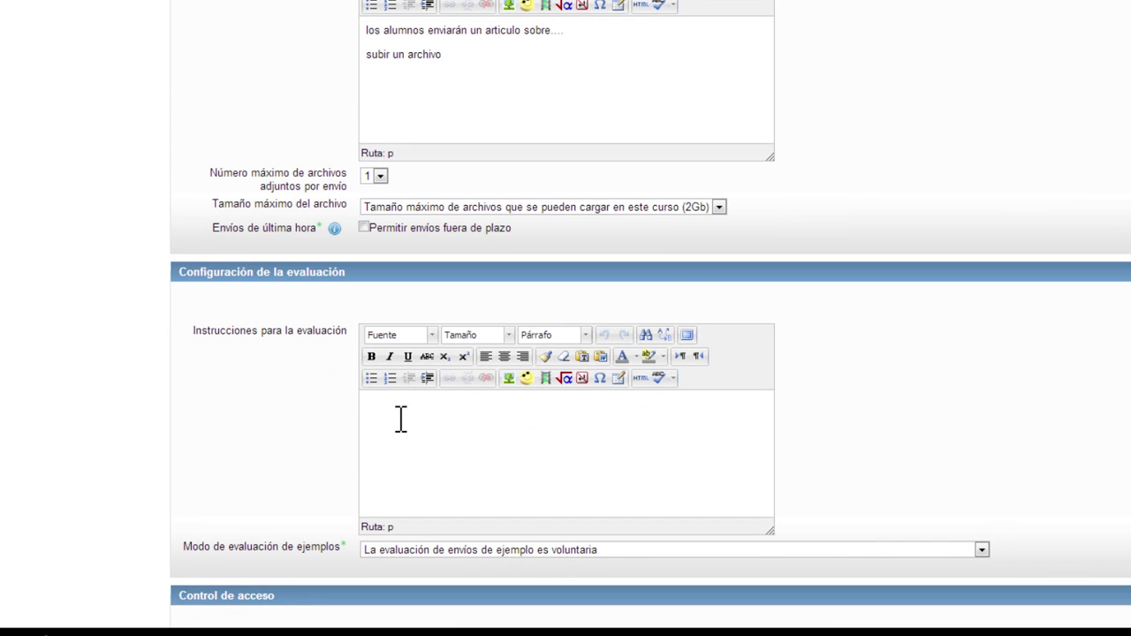
pyautogui.click(399, 413)
pyautogui.write('autoe')
pyautogui.write('valu')
pyautogui.write('ación ')
pyautogui.write('evalu')
pyautogui.write('a')
pyautogui.write('ci')
pyautogui.write('ón de su')
pyautogui.write(' par')
# - Choose "La evaluación de envíos de ejemplo es voluntaria" as the example assessment mode
pyautogui.scroll(-2, 1107, 490)
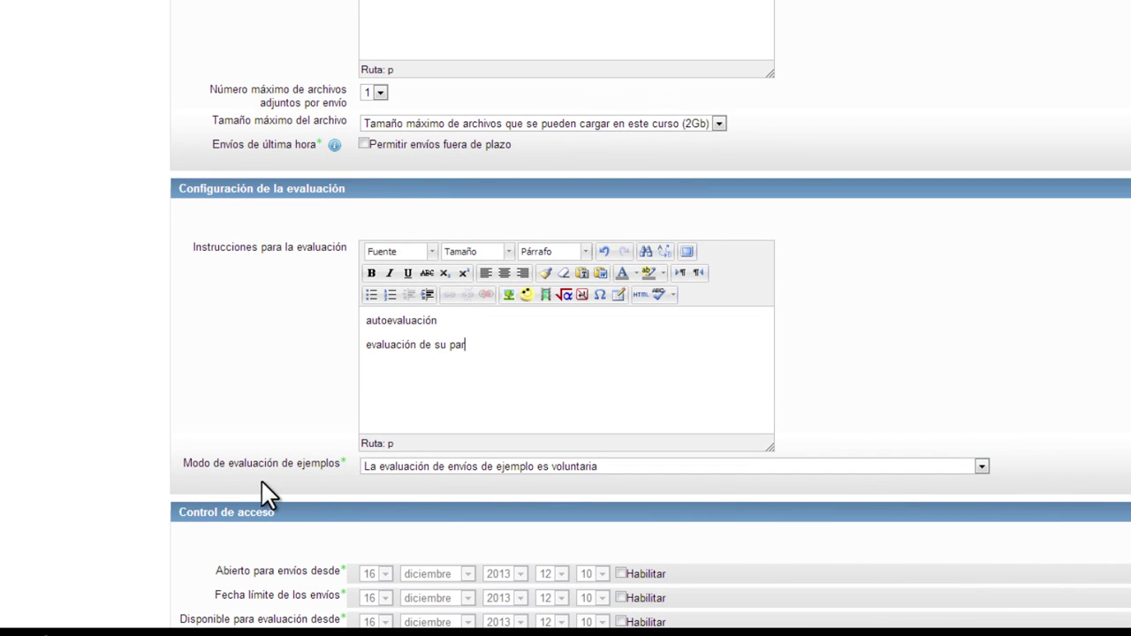
pyautogui.click(982, 467)
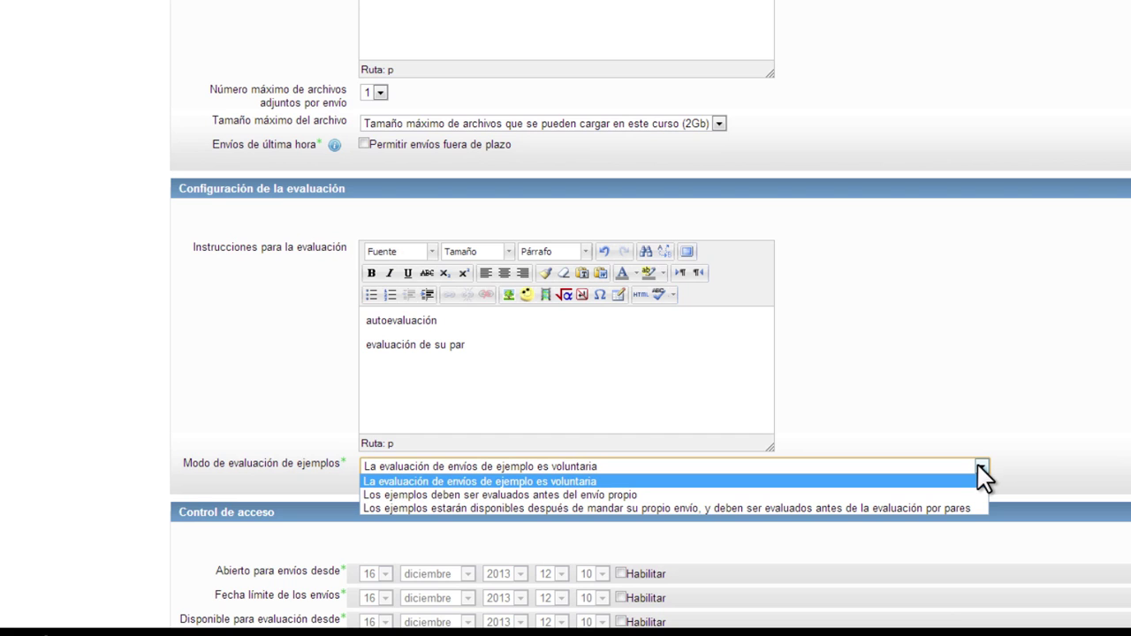
pyautogui.click(443, 480)
# - Enable the submission opening date and the submission deadline in the access control settings
pyautogui.scroll(-3, 669, 567)
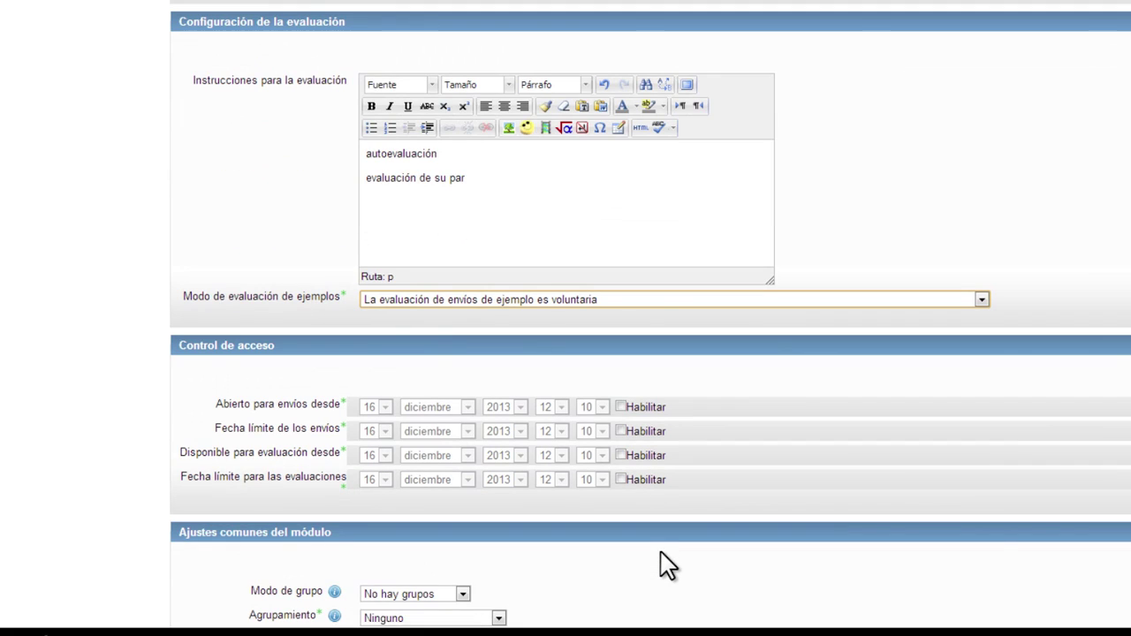
pyautogui.scroll(-1, 667, 566)
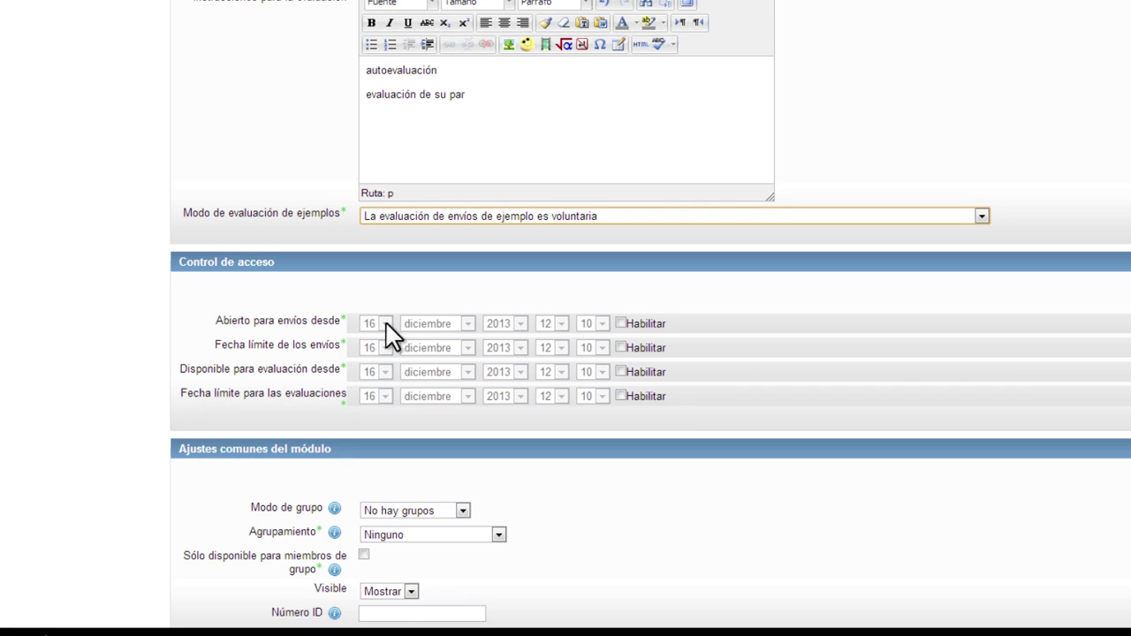
pyautogui.click(620, 322)
pyautogui.click(622, 347)
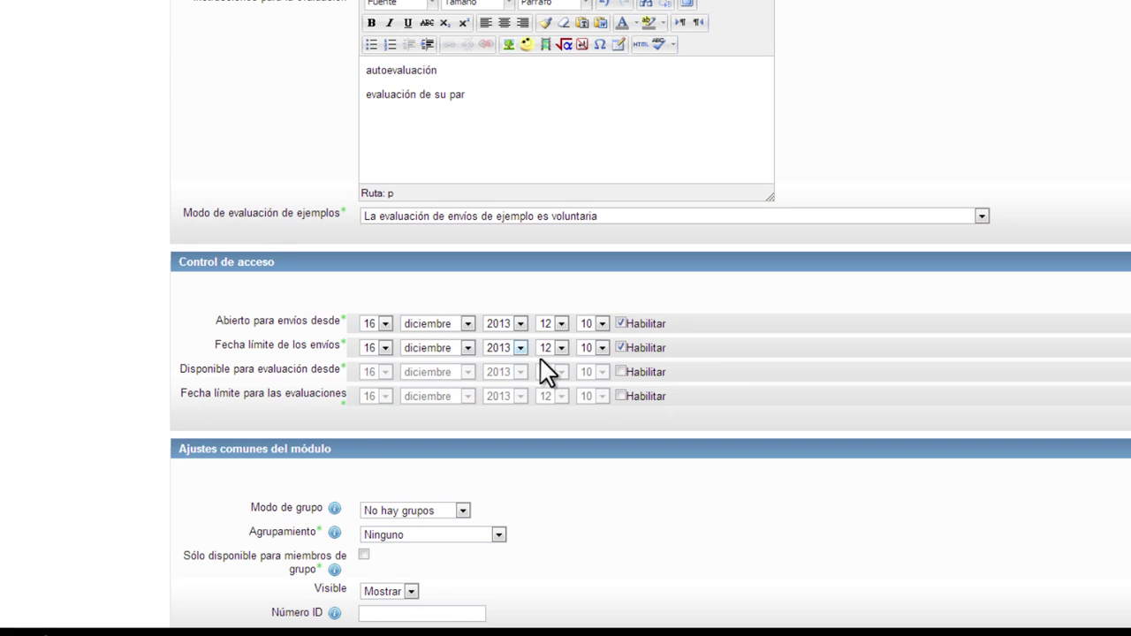
# - Set the submission deadline (Fecha límite de los envíos) to day 17 of diciembre 2013
pyautogui.click(386, 347)
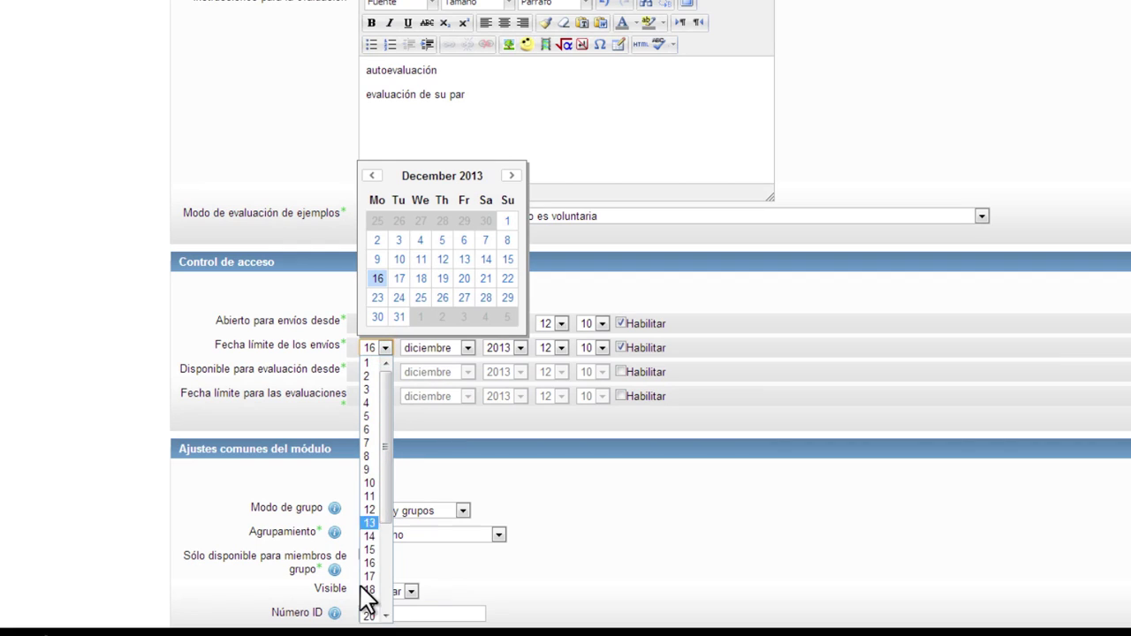
pyautogui.click(371, 562)
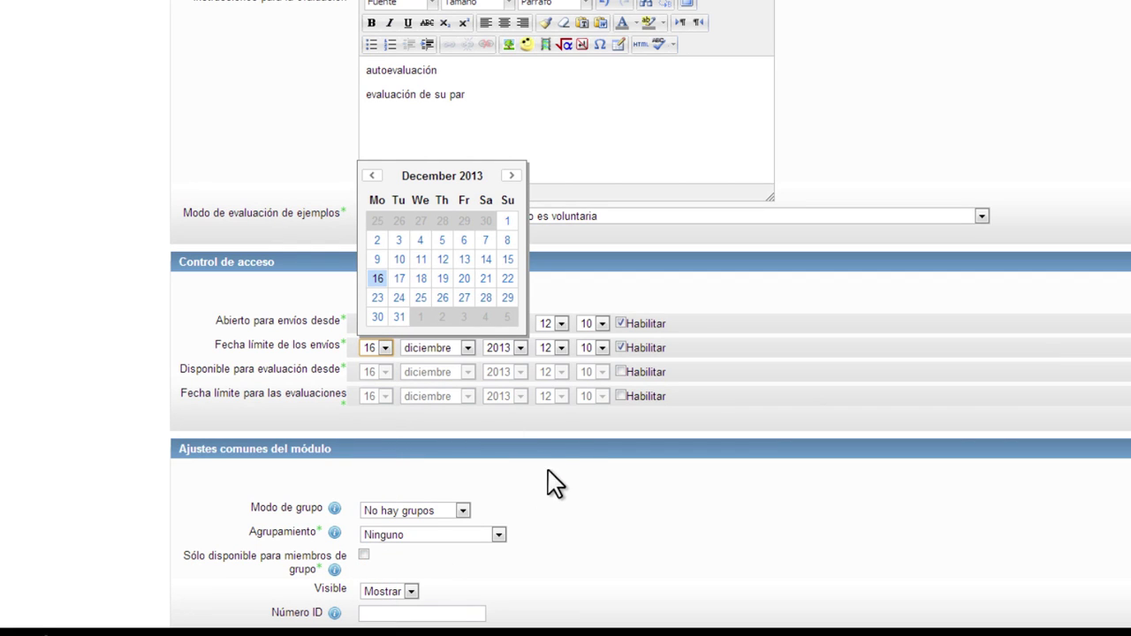
pyautogui.click(399, 278)
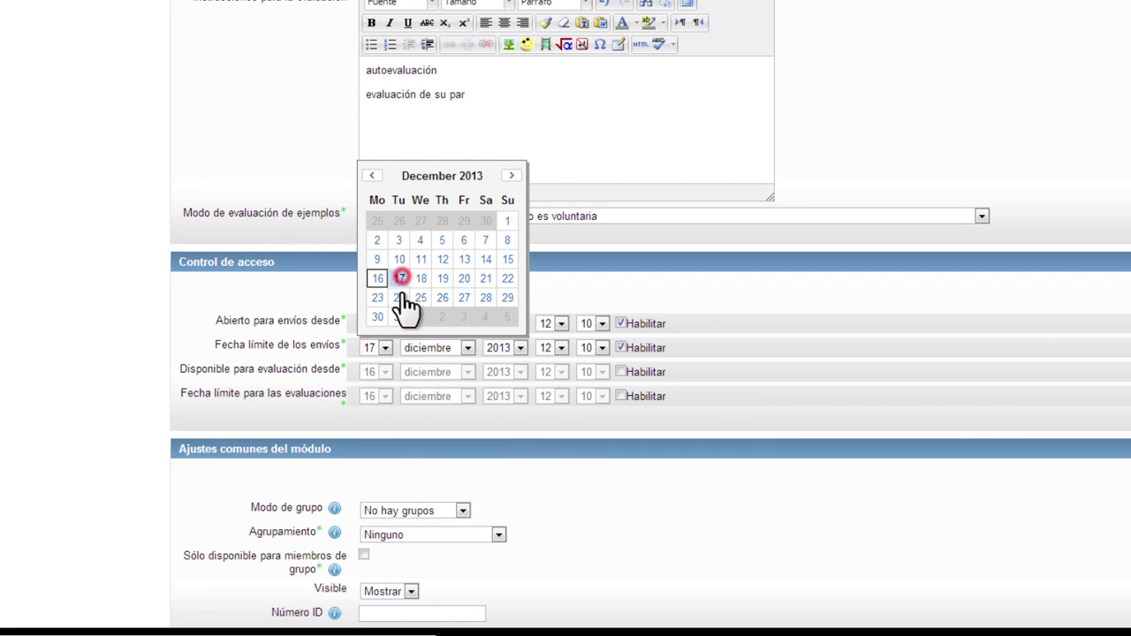
pyautogui.click(452, 459)
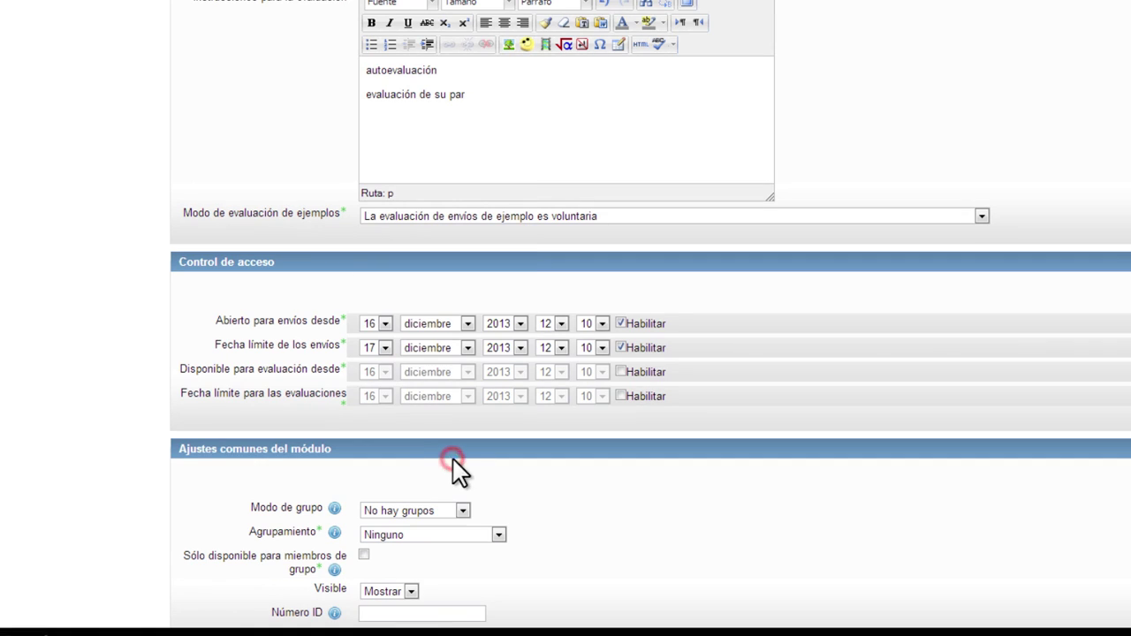
# - Enable the assessment start date (Disponible para evaluación desde) and set its day to 18
pyautogui.click(385, 371)
pyautogui.click(620, 372)
pyautogui.click(385, 372)
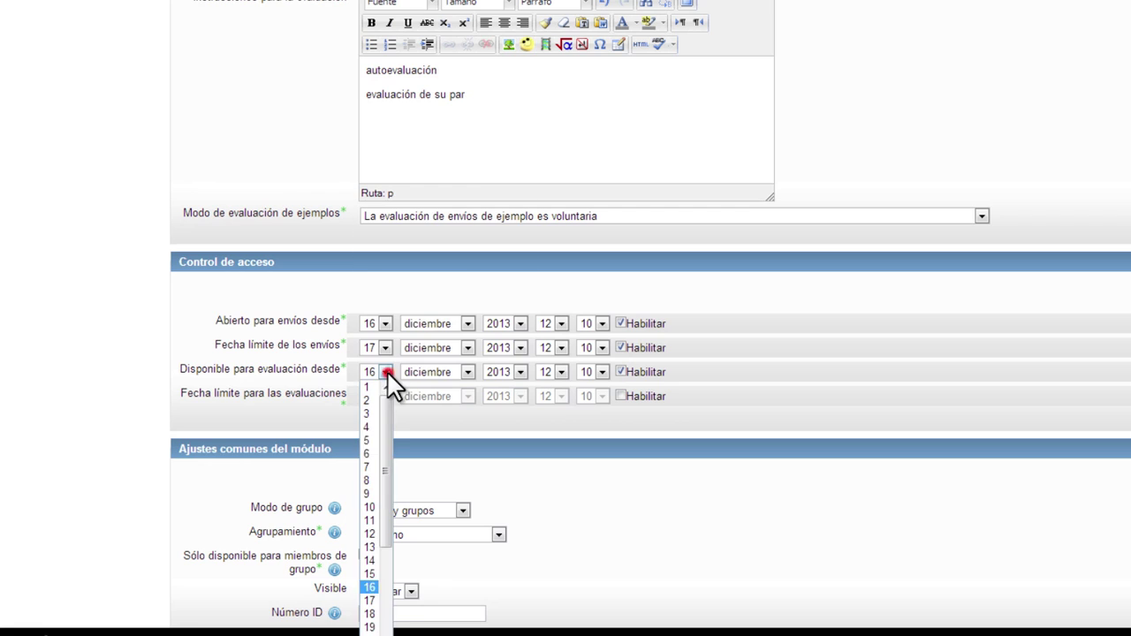
pyautogui.click(374, 610)
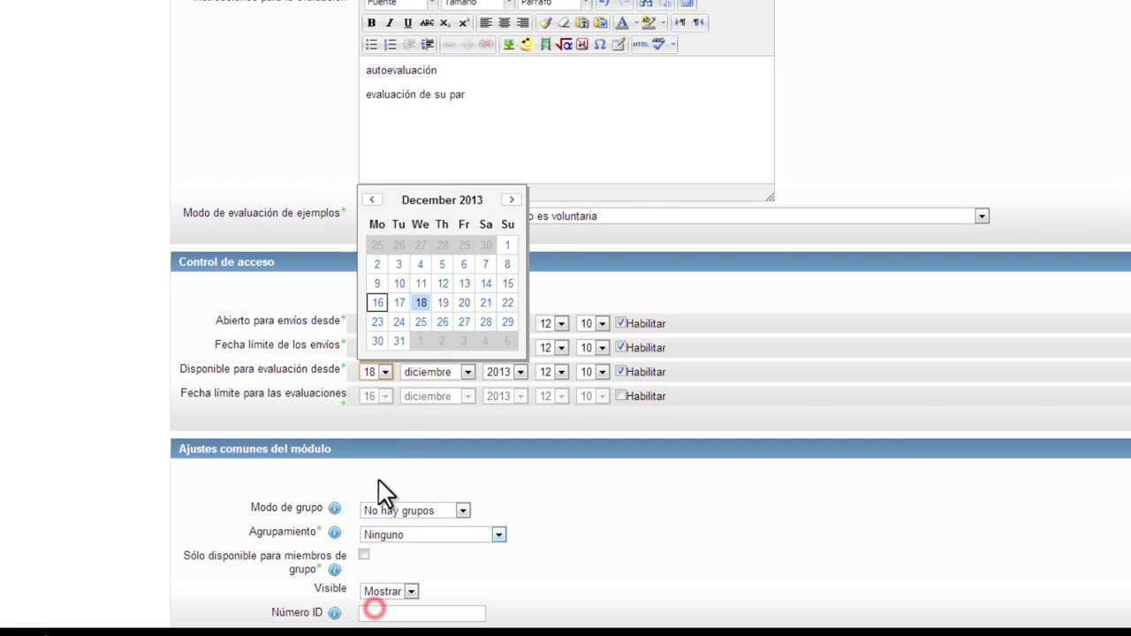
# - Enable the assessment deadline (Fecha límite para las evaluaciones) and set its day to 19
pyautogui.click(620, 396)
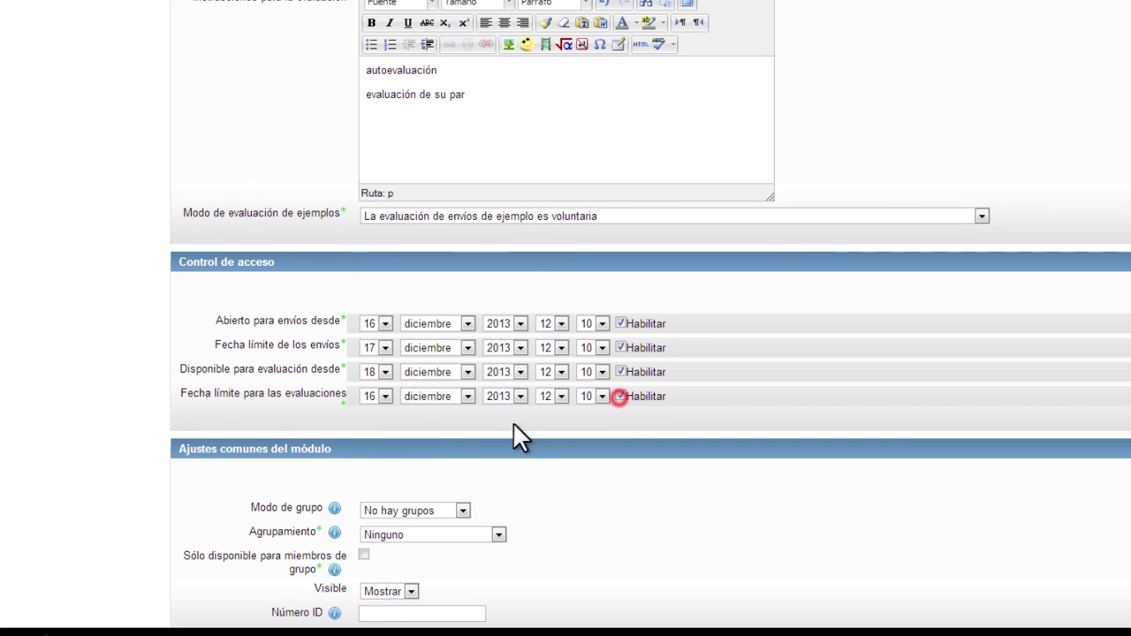
pyautogui.click(385, 396)
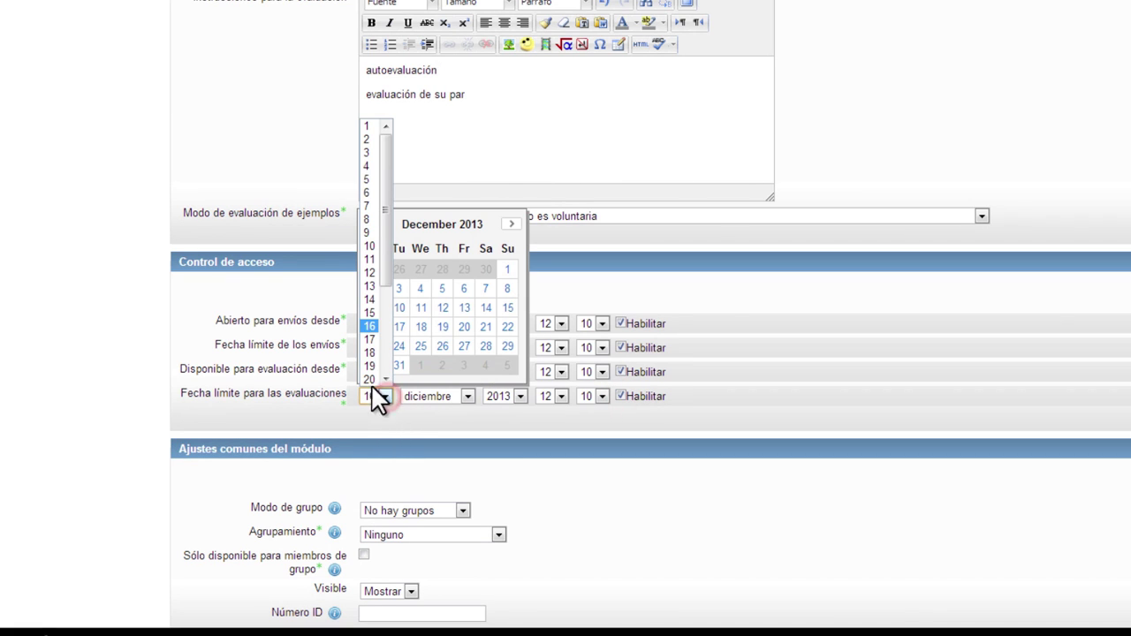
pyautogui.click(371, 366)
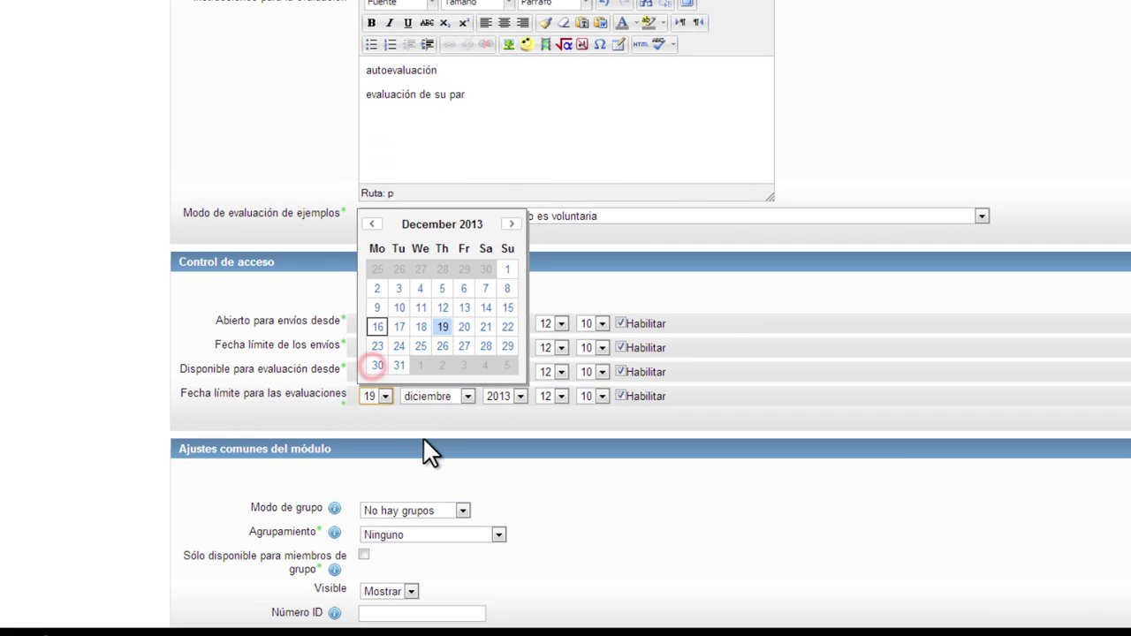
pyautogui.click(433, 426)
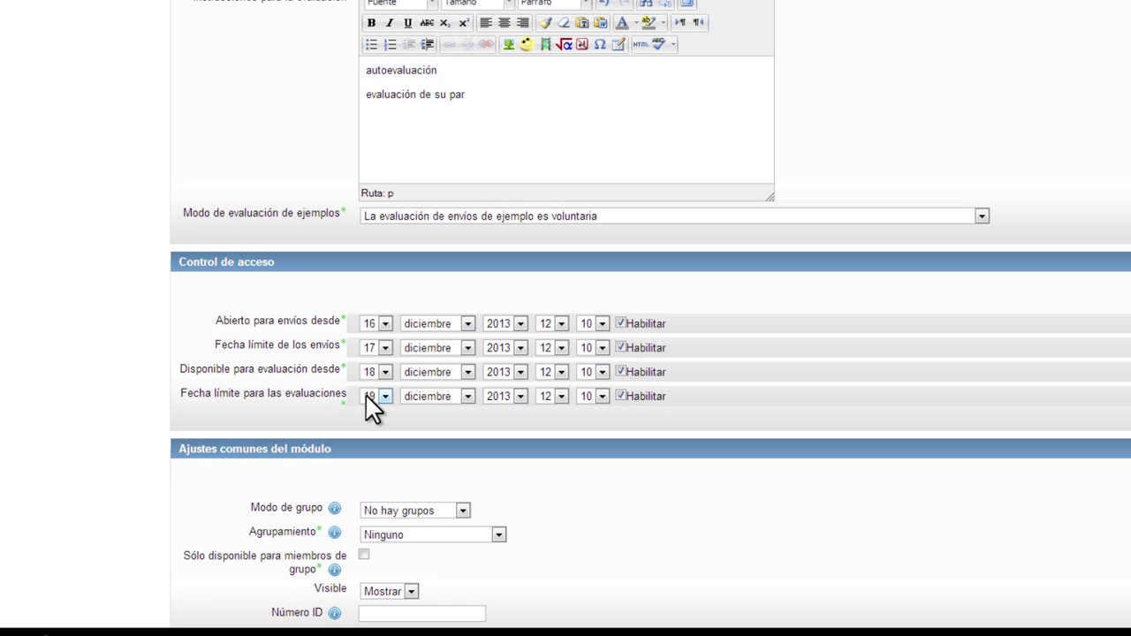
# - Disable all four access control dates for submissions and assessments
pyautogui.click(620, 396)
pyautogui.click(620, 371)
pyautogui.click(618, 347)
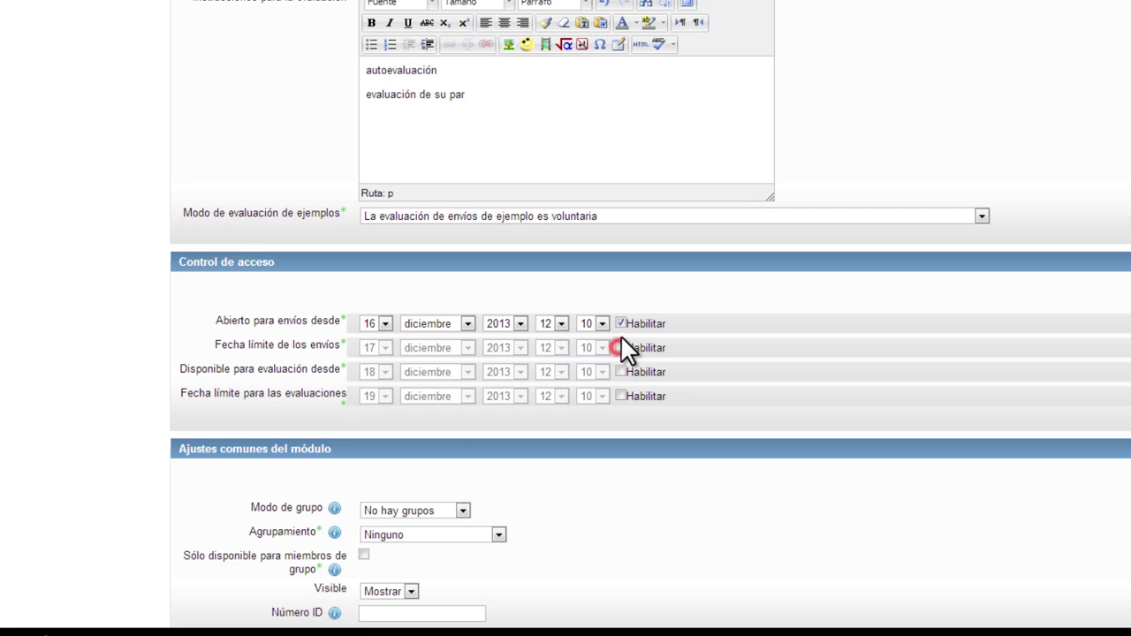
pyautogui.click(621, 322)
# - Save the workshop settings with the remaining options at their defaults and return to the course
pyautogui.scroll(-3, 720, 519)
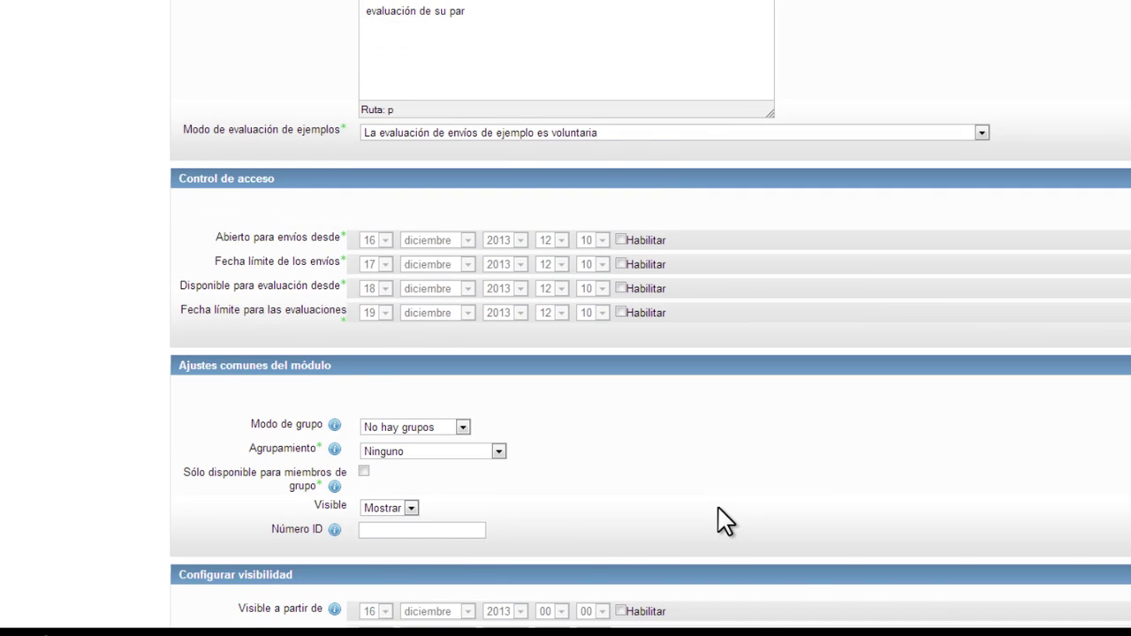
pyautogui.scroll(-2, 720, 519)
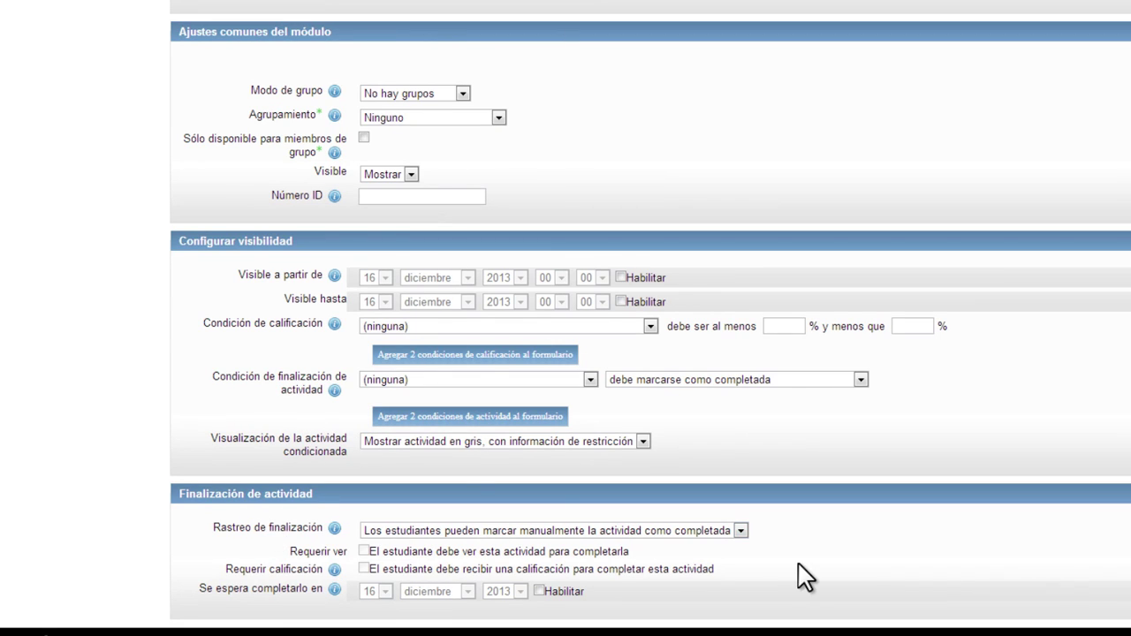
pyautogui.scroll(-1, 800, 575)
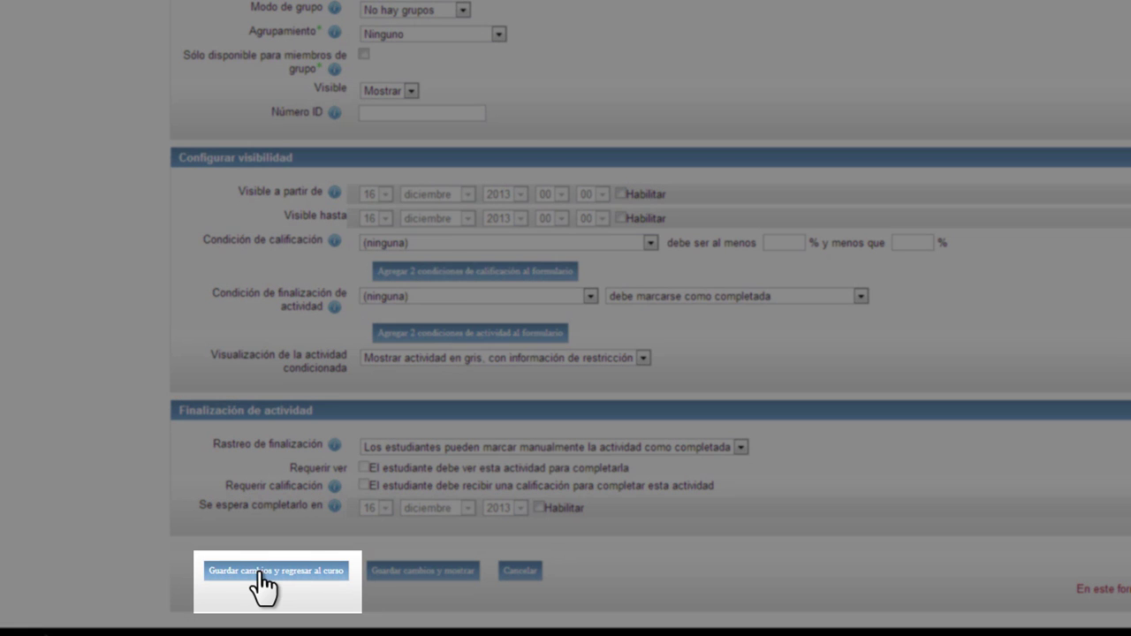
pyautogui.click(259, 571)
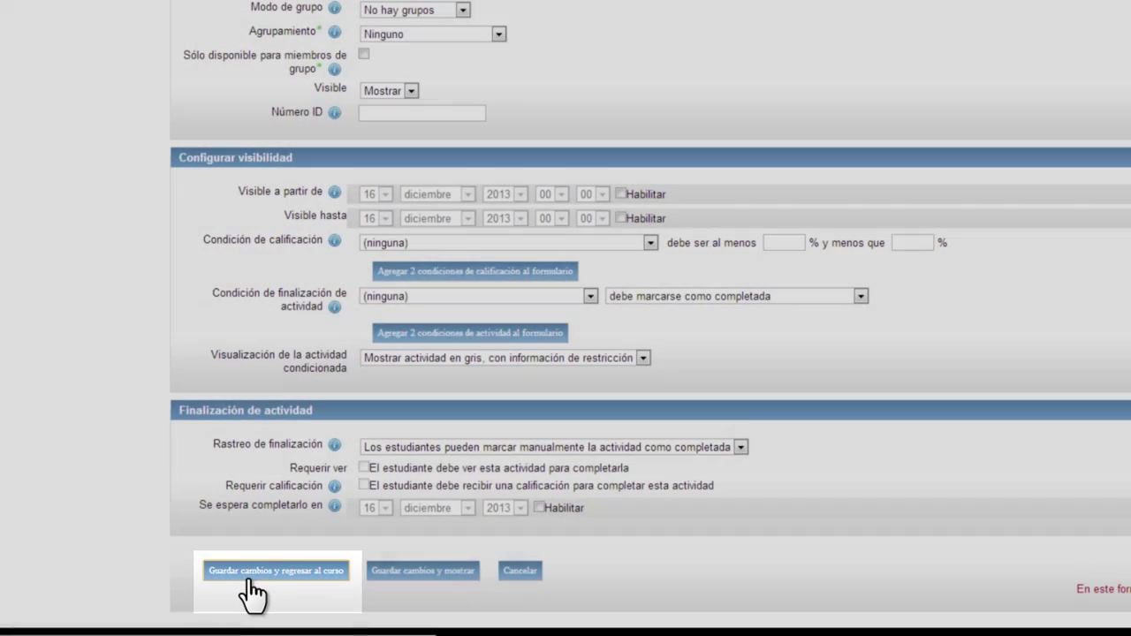
pyautogui.click(255, 576)
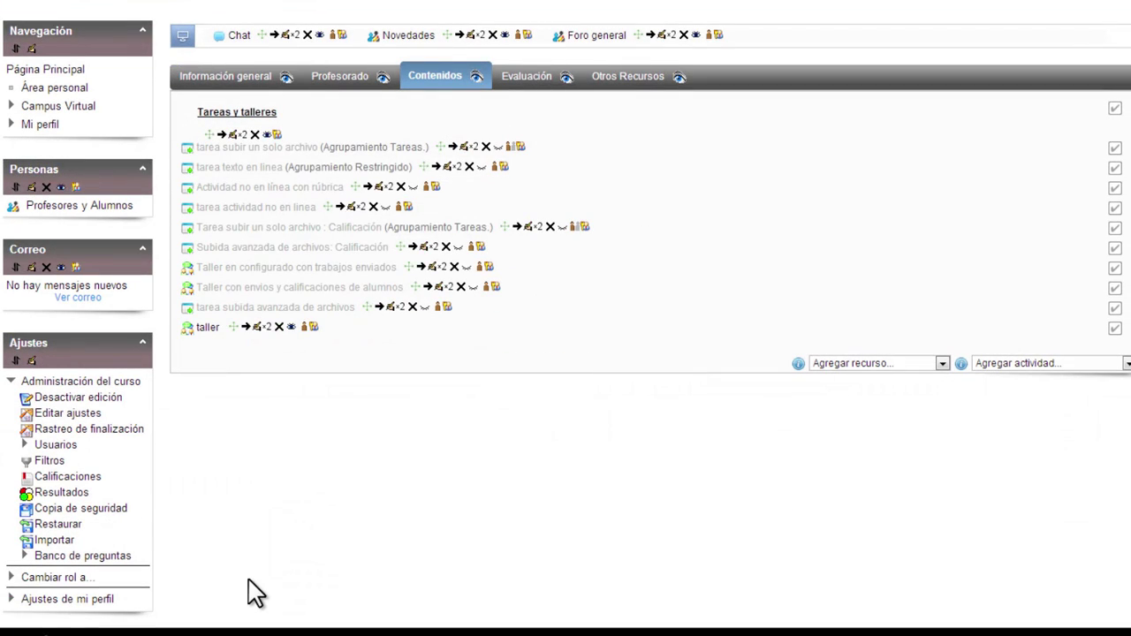
# - Open the assessment format of the "taller" activity for editing and describe Aspecto 1 as "contenido"
pyautogui.click(206, 329)
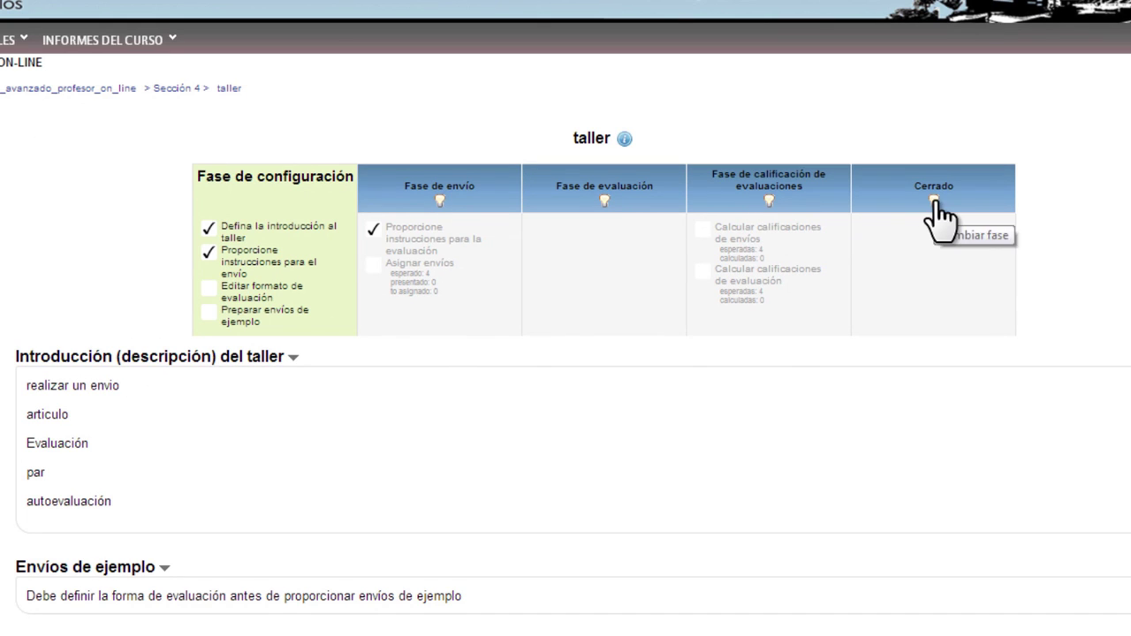
pyautogui.click(260, 290)
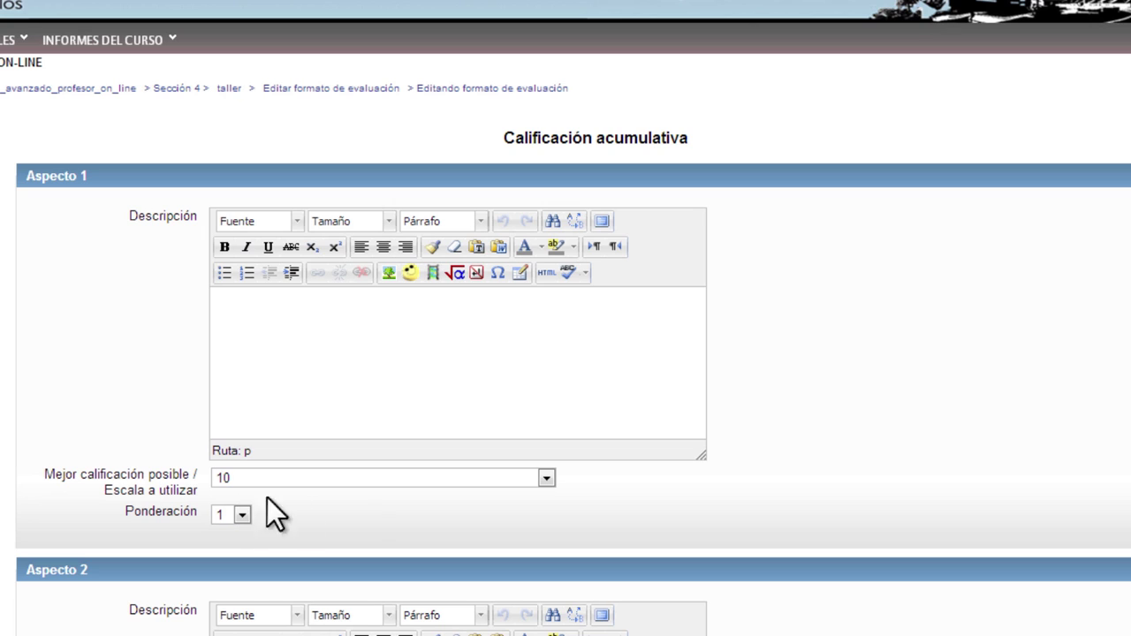
pyautogui.click(243, 309)
pyautogui.press('Return')
pyautogui.write('contenido')
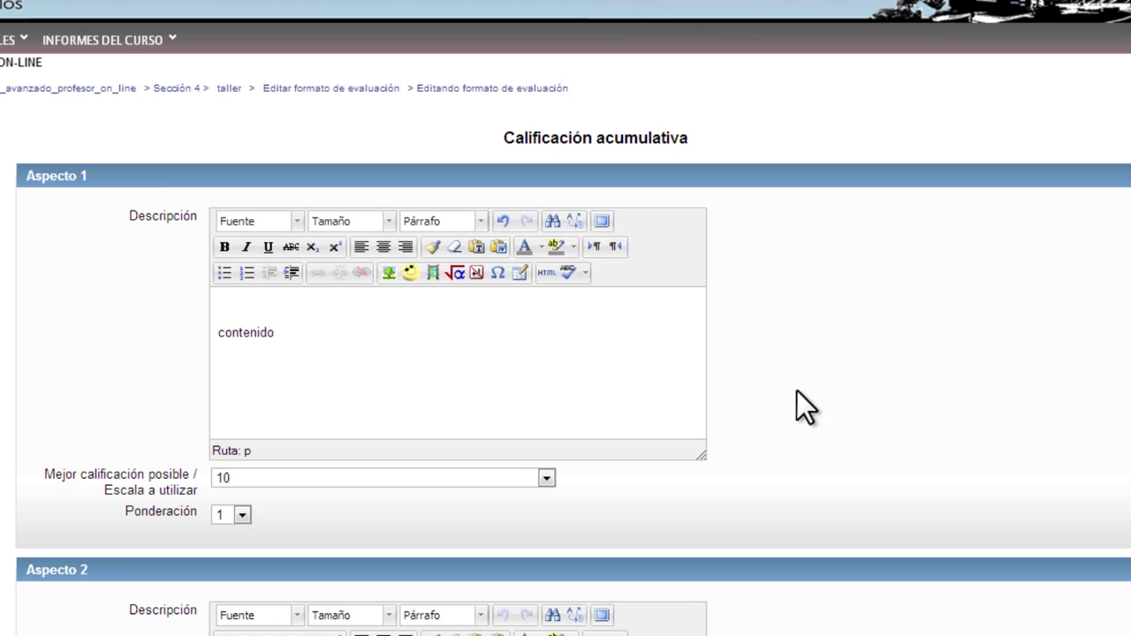
# - Set the best possible grade of Aspecto 1 to 100 and its weight to 2
pyautogui.click(546, 478)
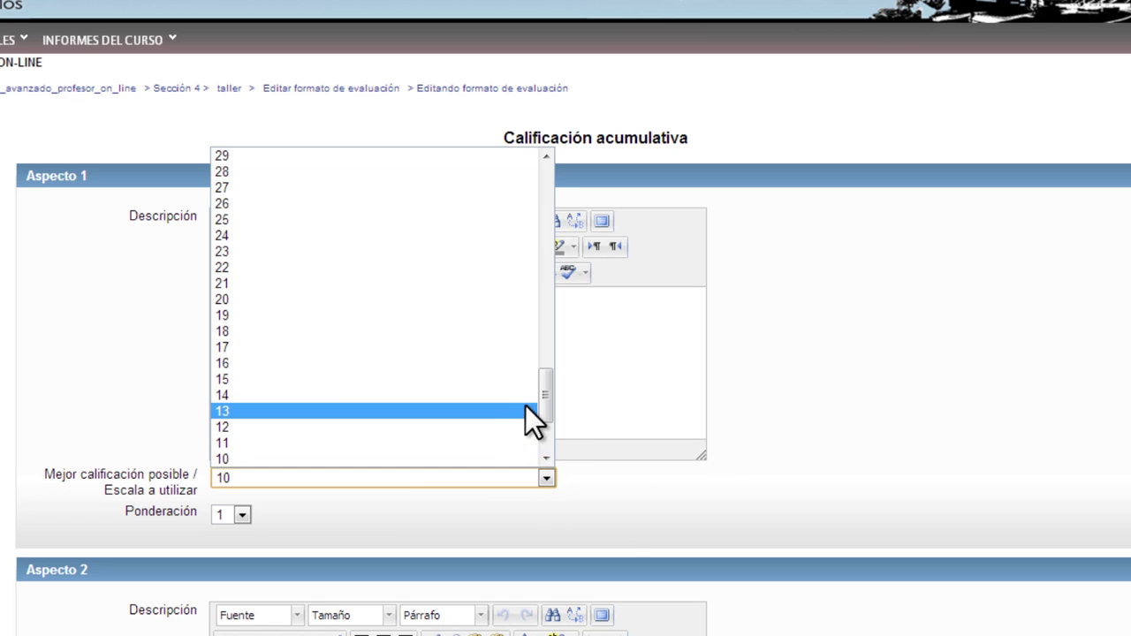
pyautogui.moveTo(539, 399); pyautogui.dragTo(539, 160)
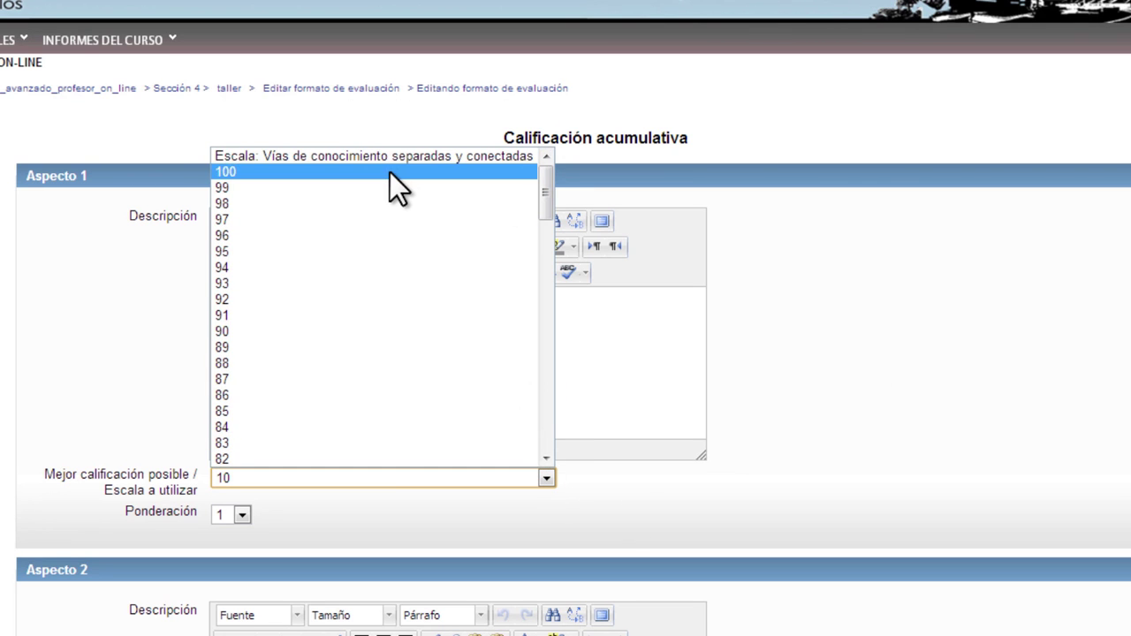
pyautogui.click(390, 172)
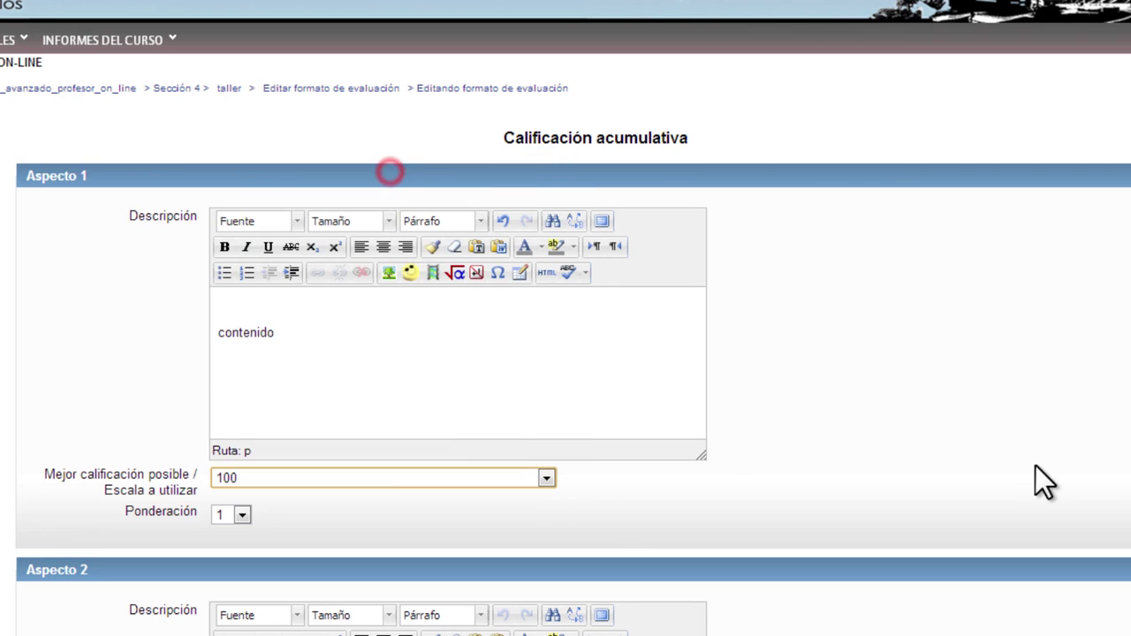
pyautogui.click(243, 516)
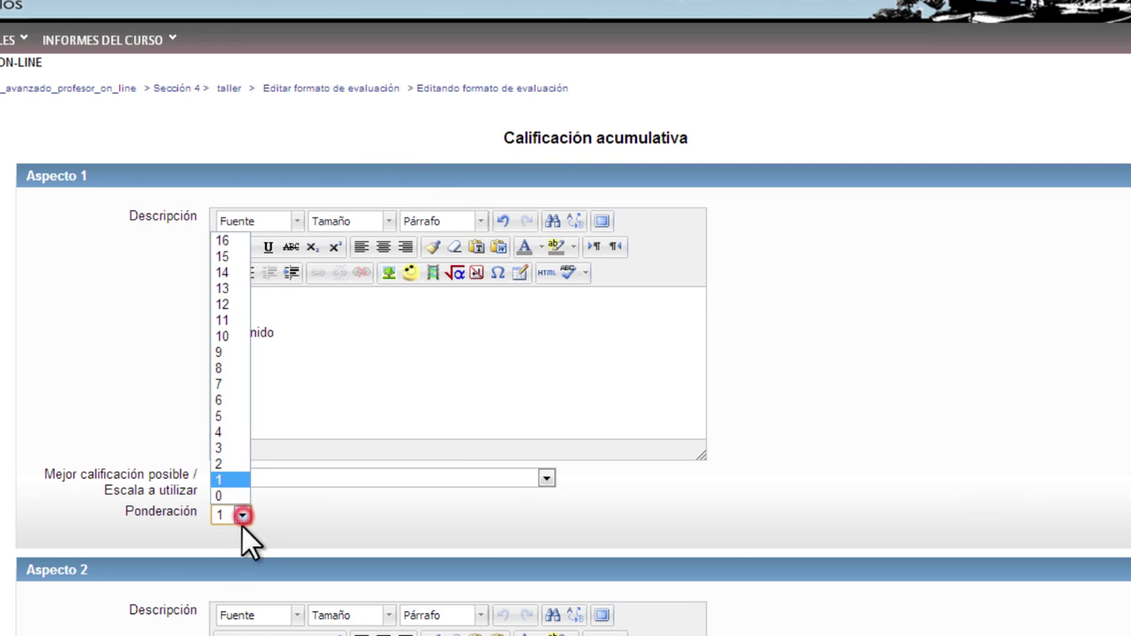
pyautogui.click(226, 466)
# - Describe Aspecto 2 as "conclusiones" and set its best possible grade to 100
pyautogui.scroll(-2, 832, 362)
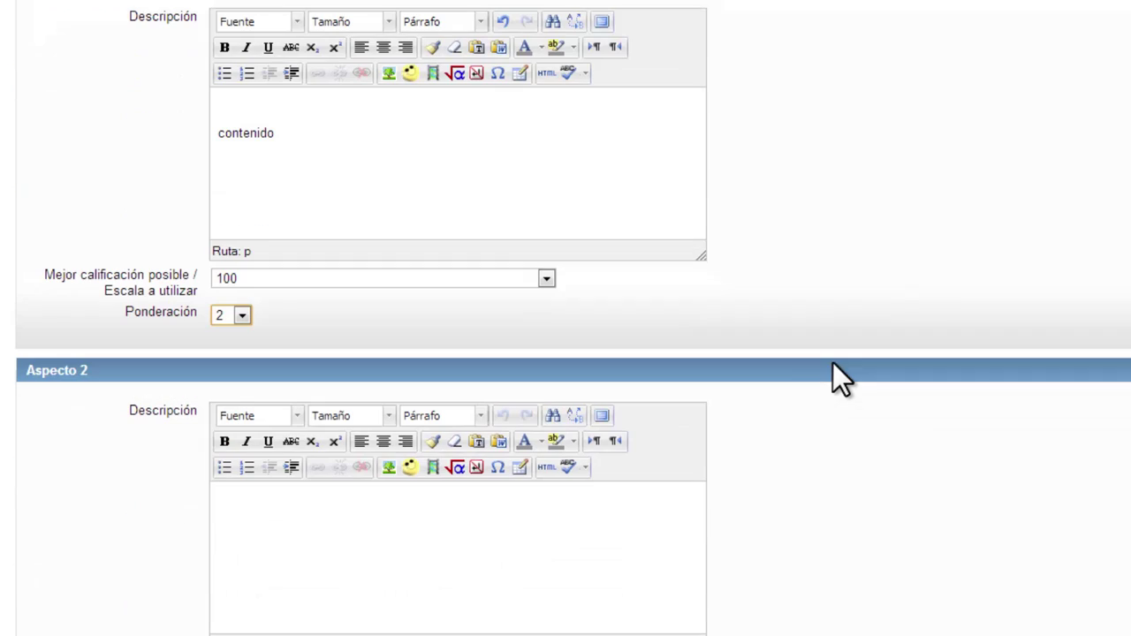
pyautogui.click(269, 509)
pyautogui.write('conclusiones')
pyautogui.scroll(-1, 342, 517)
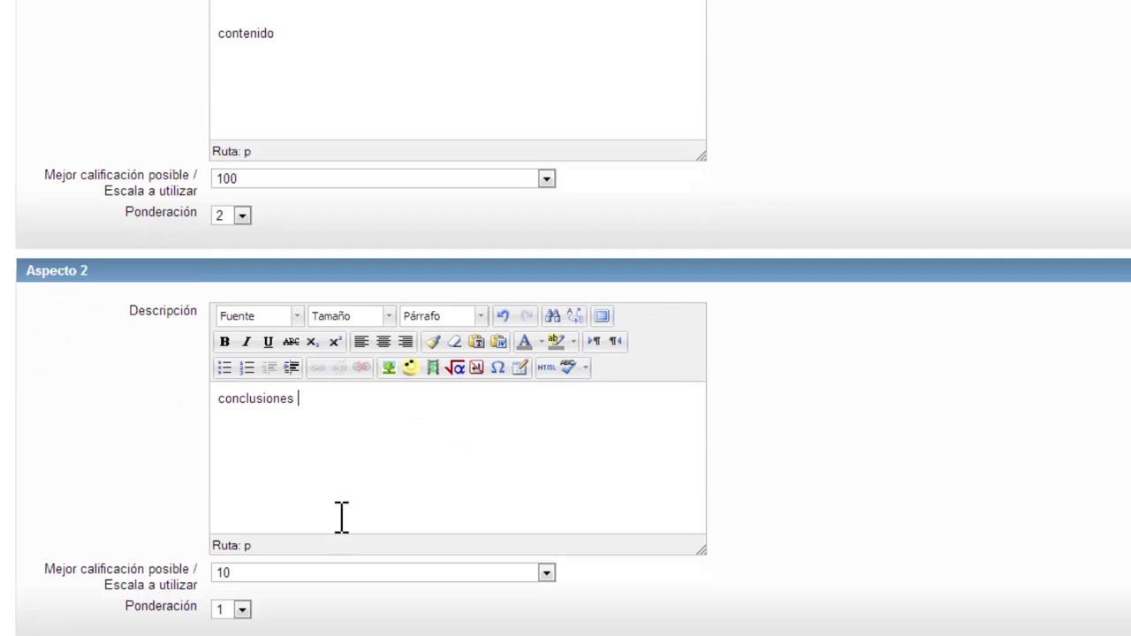
pyautogui.click(542, 575)
pyautogui.moveTo(546, 505); pyautogui.dragTo(537, 251)
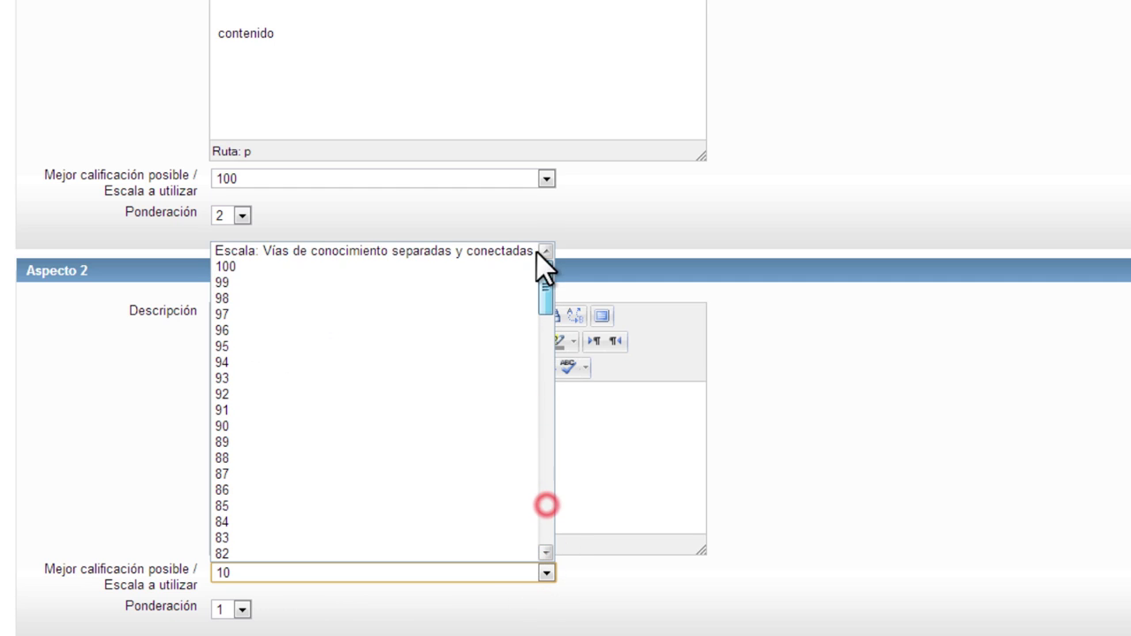
pyautogui.click(307, 265)
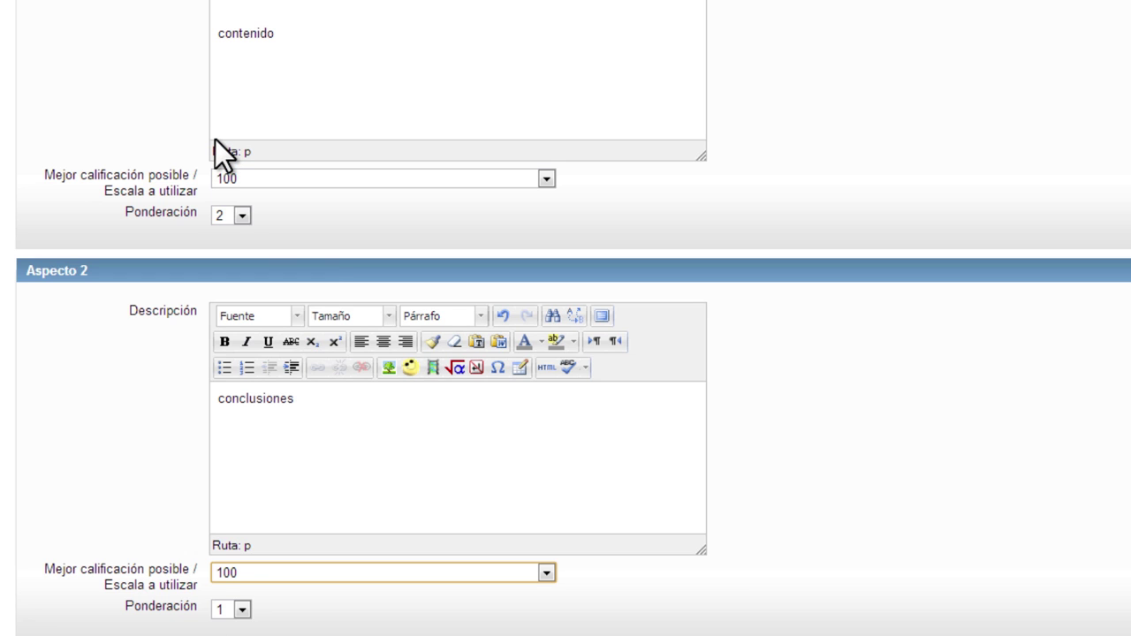
# - Add blank spaces for two more aspects to the assessment form
pyautogui.scroll(-3, 500, 495)
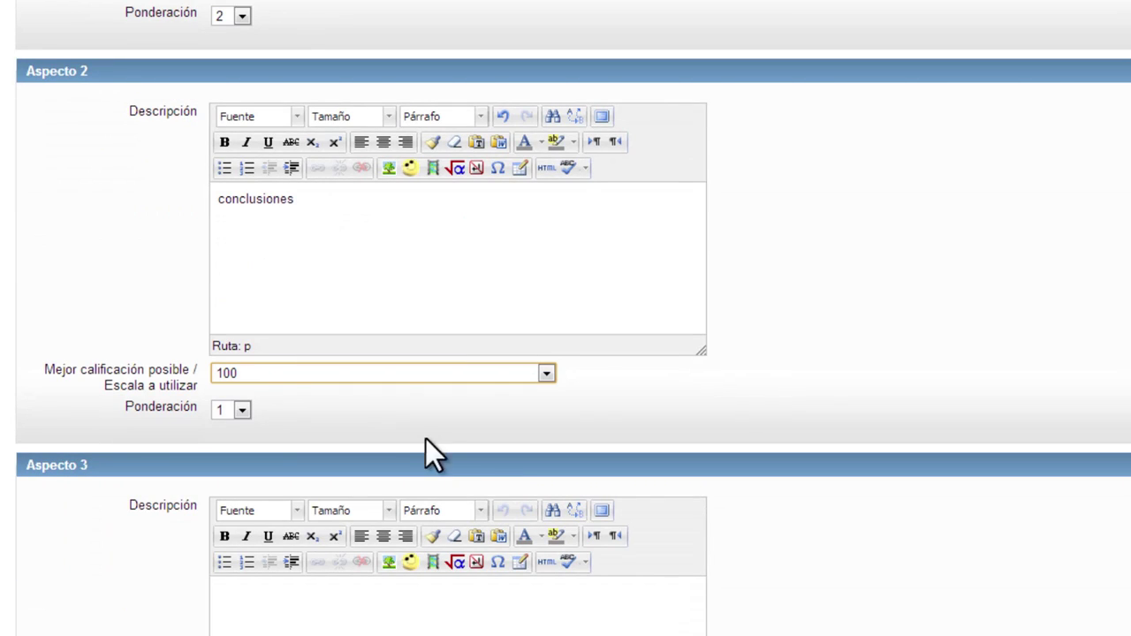
pyautogui.scroll(-5, 245, 391)
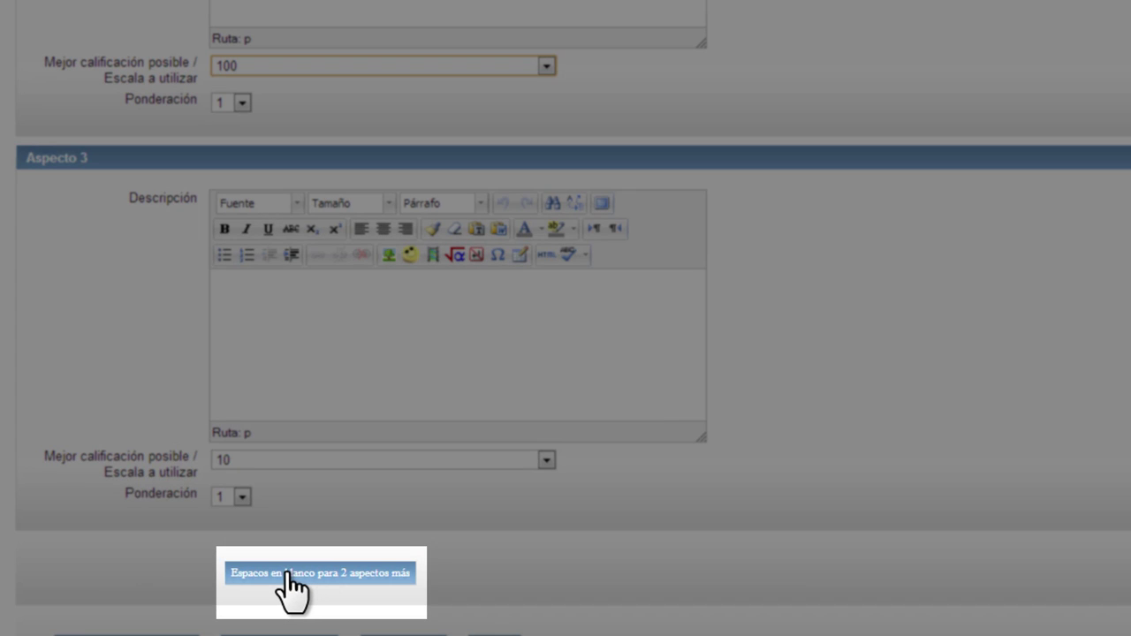
pyautogui.click(287, 572)
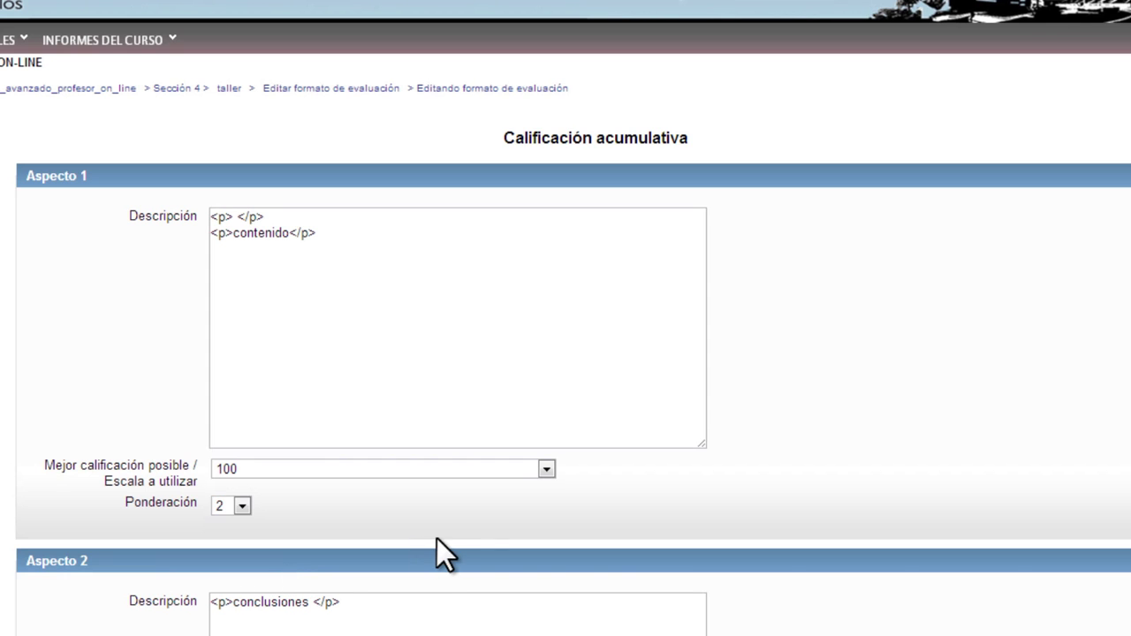
pyautogui.scroll(-12, 732, 588)
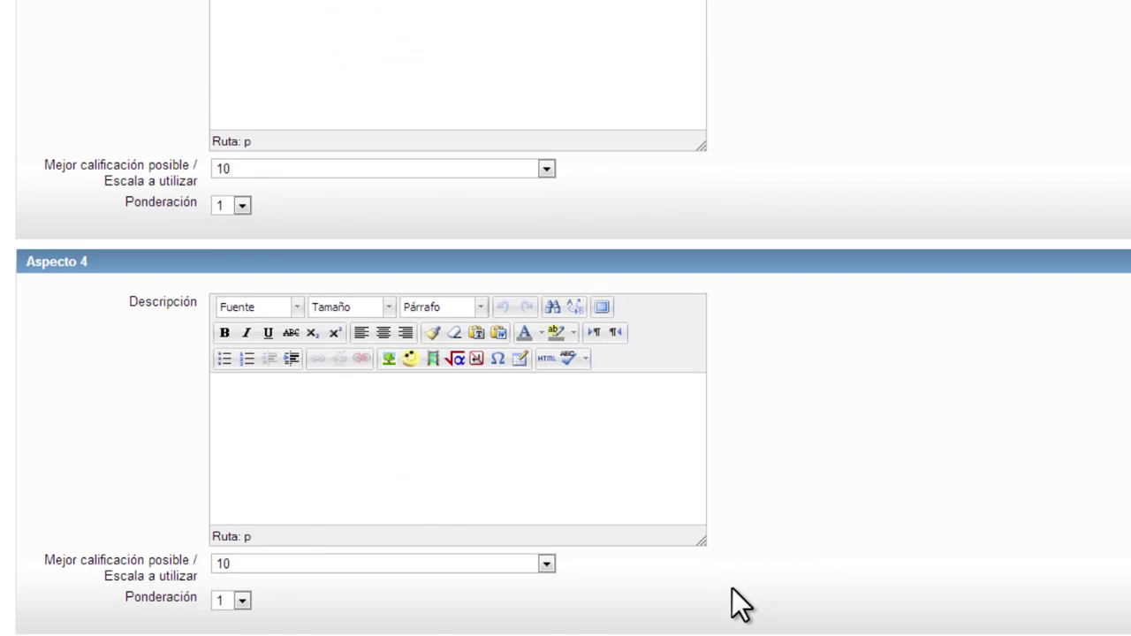
pyautogui.scroll(-4, 735, 605)
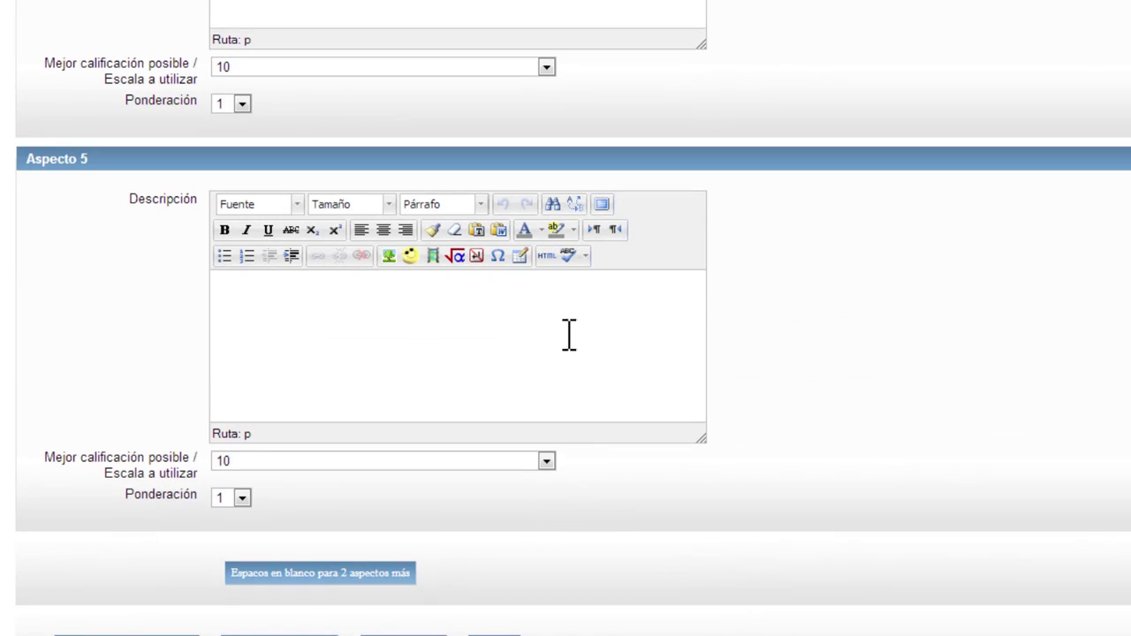
# - Save the cumulative grading form while continuing to edit, and save and close it after reviewing the aspects
pyautogui.scroll(5, 808, 455)
pyautogui.scroll(15, 806, 452)
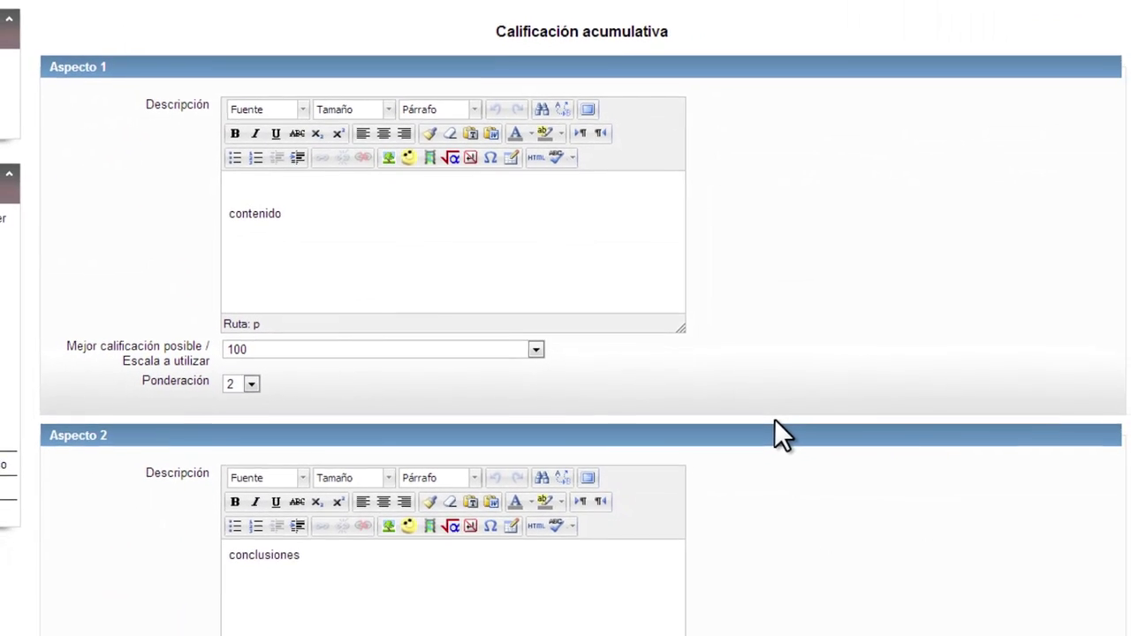
pyautogui.scroll(-12, 770, 414)
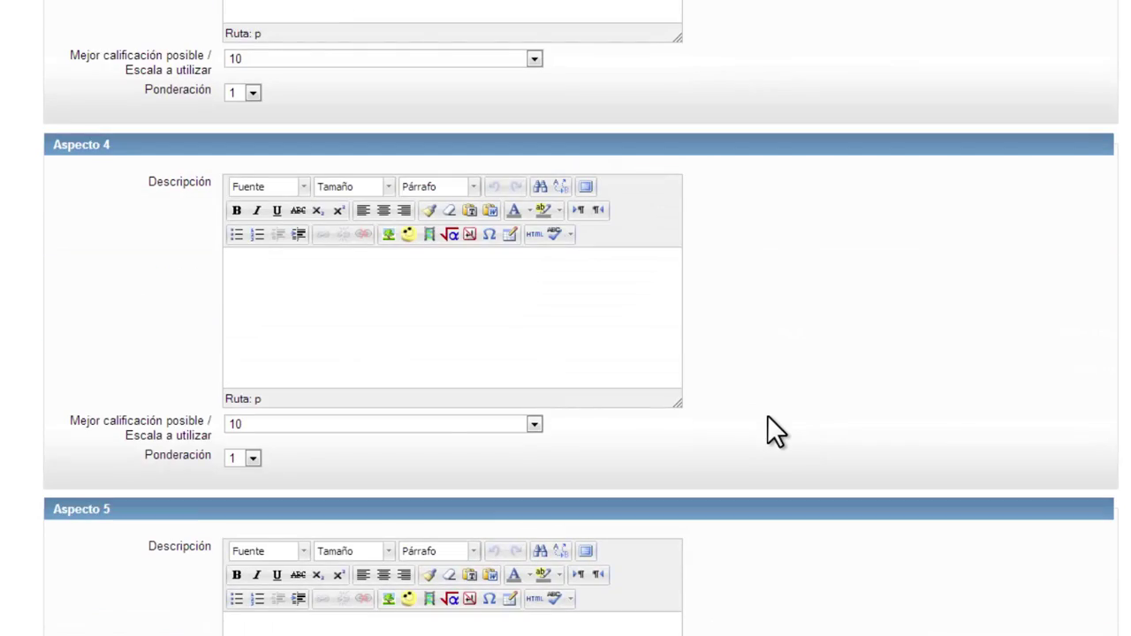
pyautogui.scroll(-4, 767, 431)
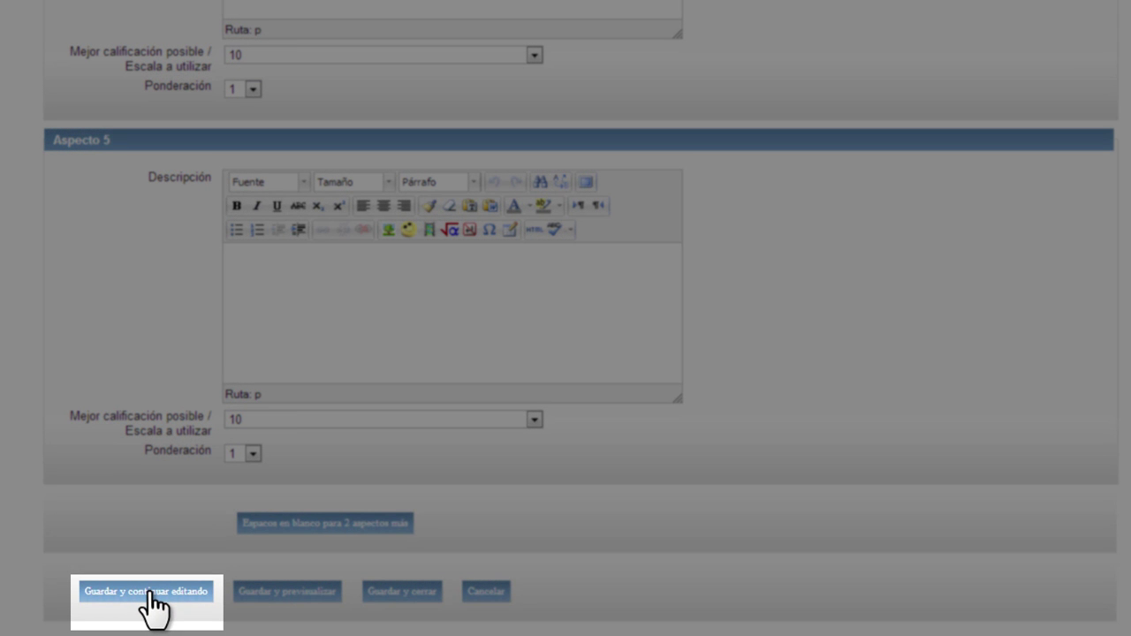
pyautogui.click(150, 592)
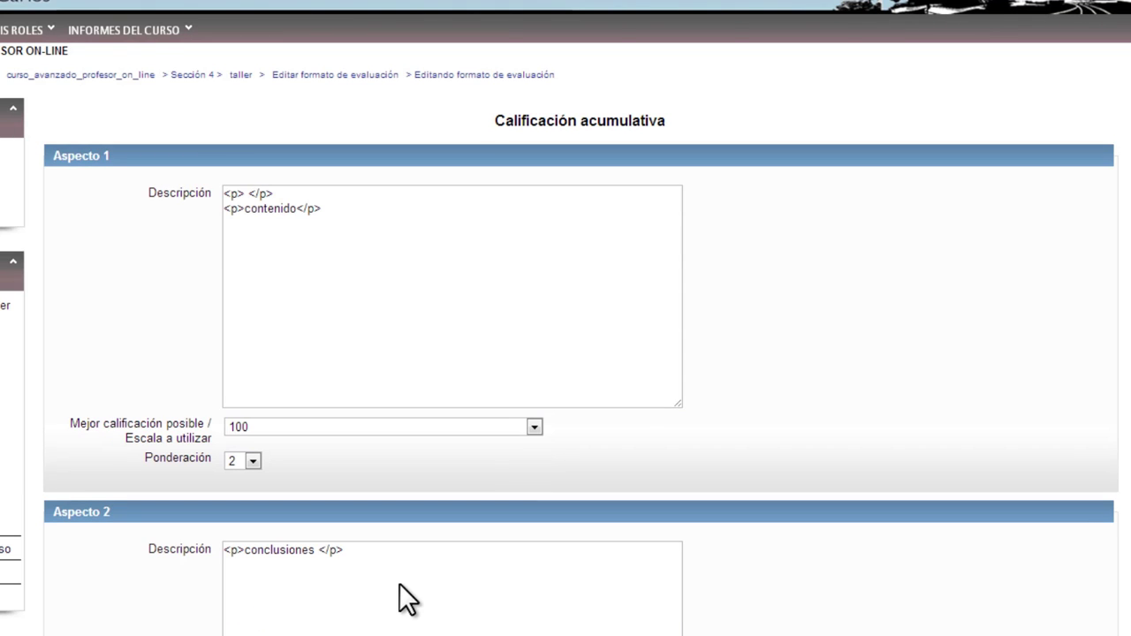
pyautogui.scroll(-12, 403, 598)
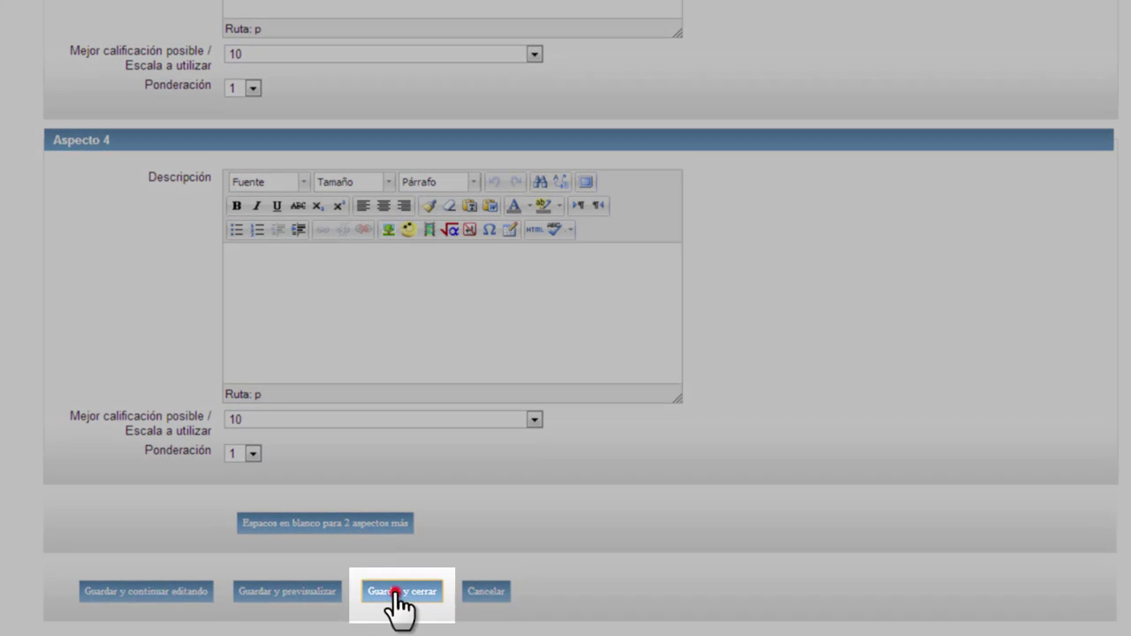
pyautogui.click(395, 592)
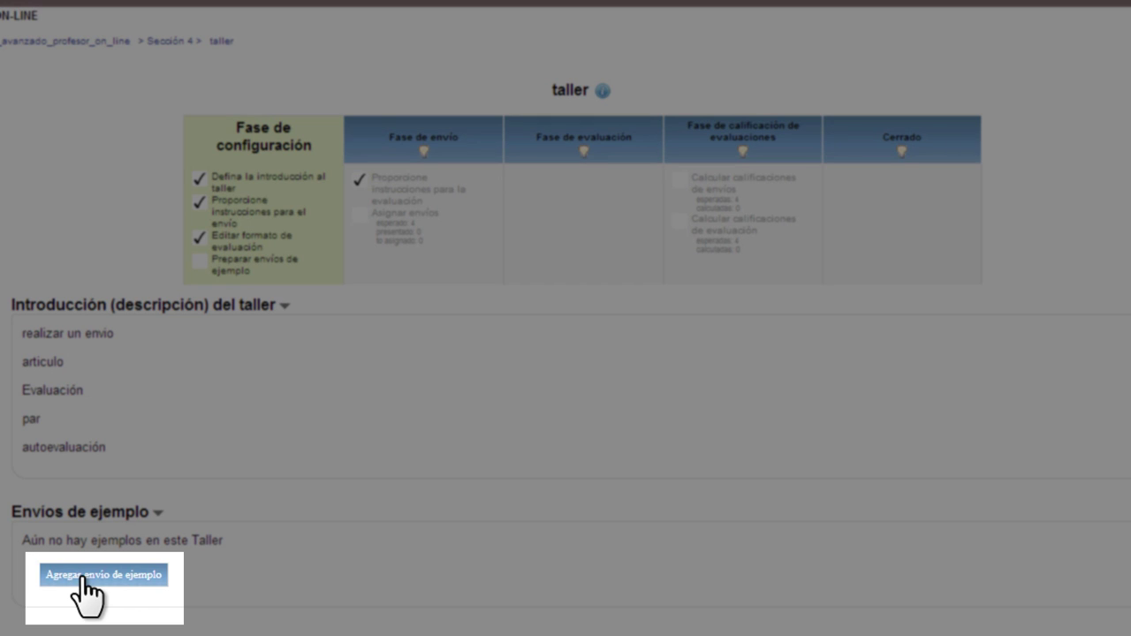
# - Add an example submission to the workshop titled "ejemplo de envio de taller" with the content "articulo evaluado"
pyautogui.click(82, 577)
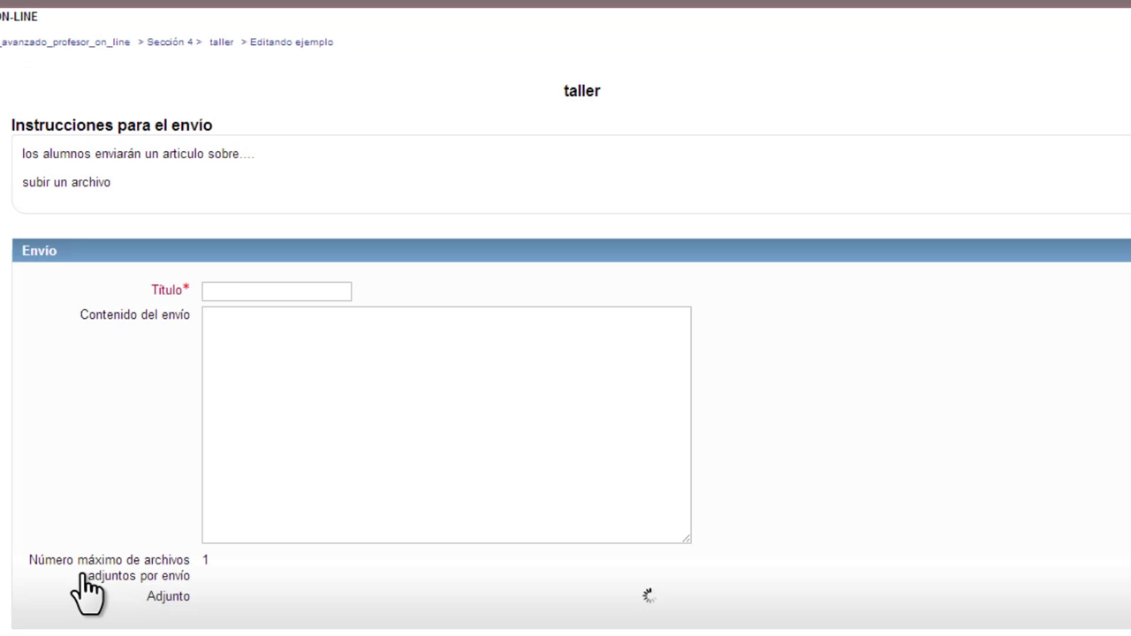
pyautogui.click(236, 292)
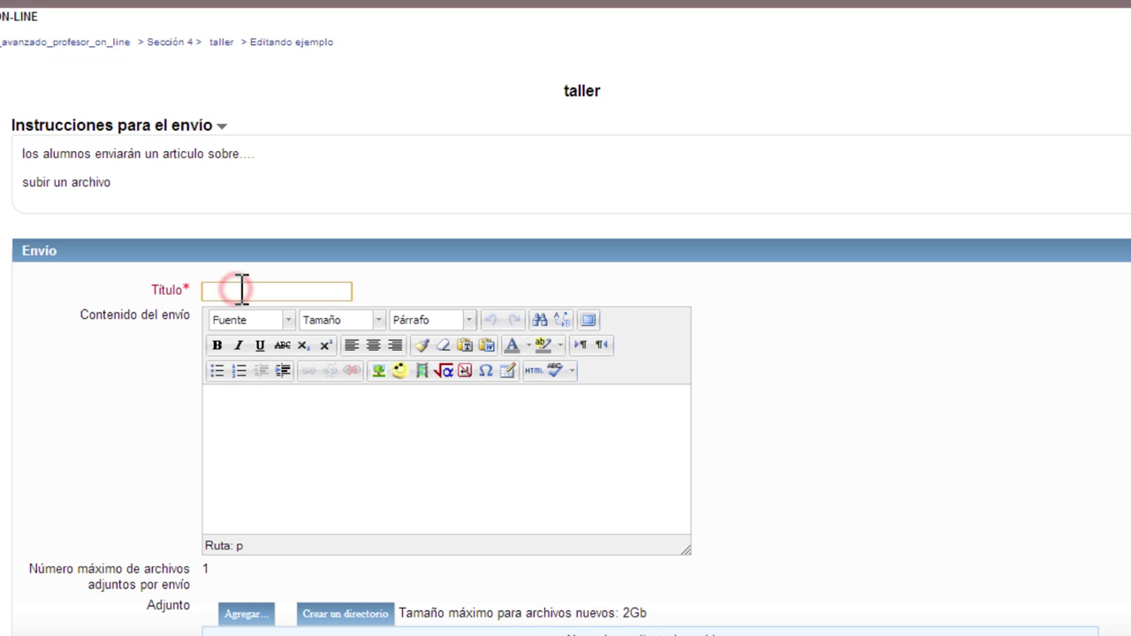
pyautogui.write('ejemplo de envio de taller')
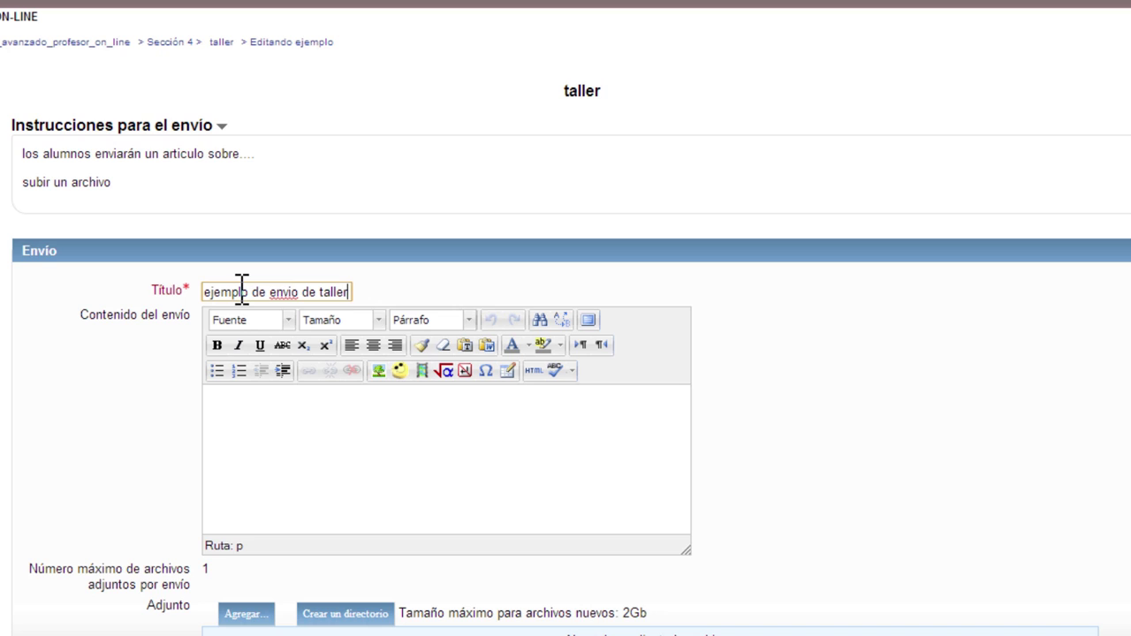
pyautogui.click(289, 416)
pyautogui.write('articulo ev')
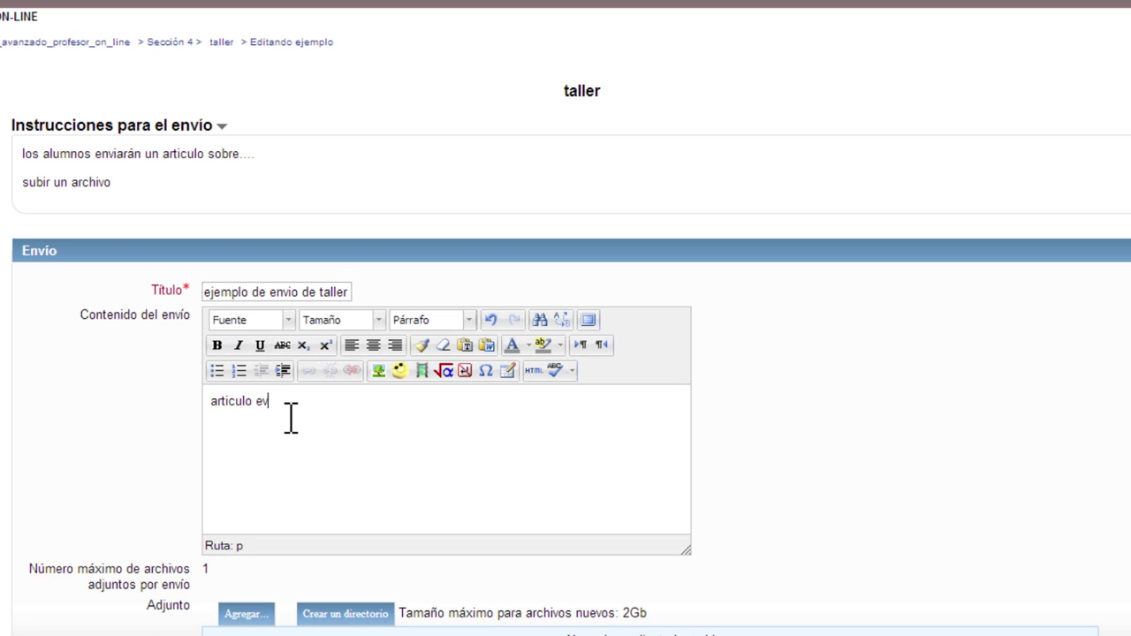
pyautogui.write('aluado')
# - Upload "Ejemplo de trabajo para Taller" from the Transcend (F:) drive as the example's attachment and save the example submission
pyautogui.scroll(-3, 447, 412)
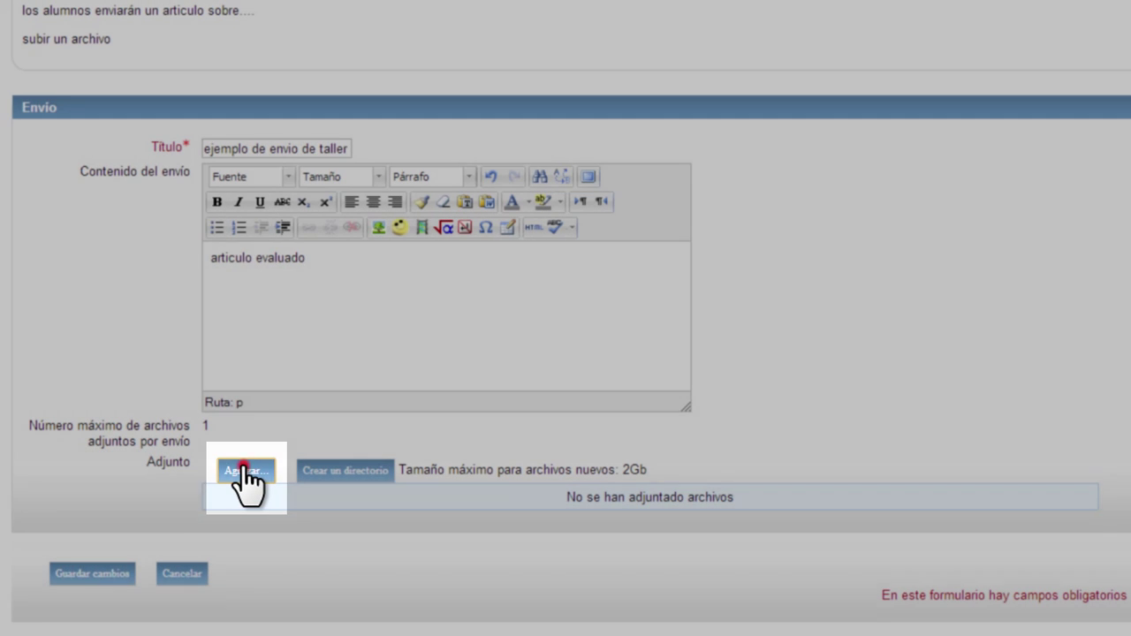
pyautogui.click(246, 472)
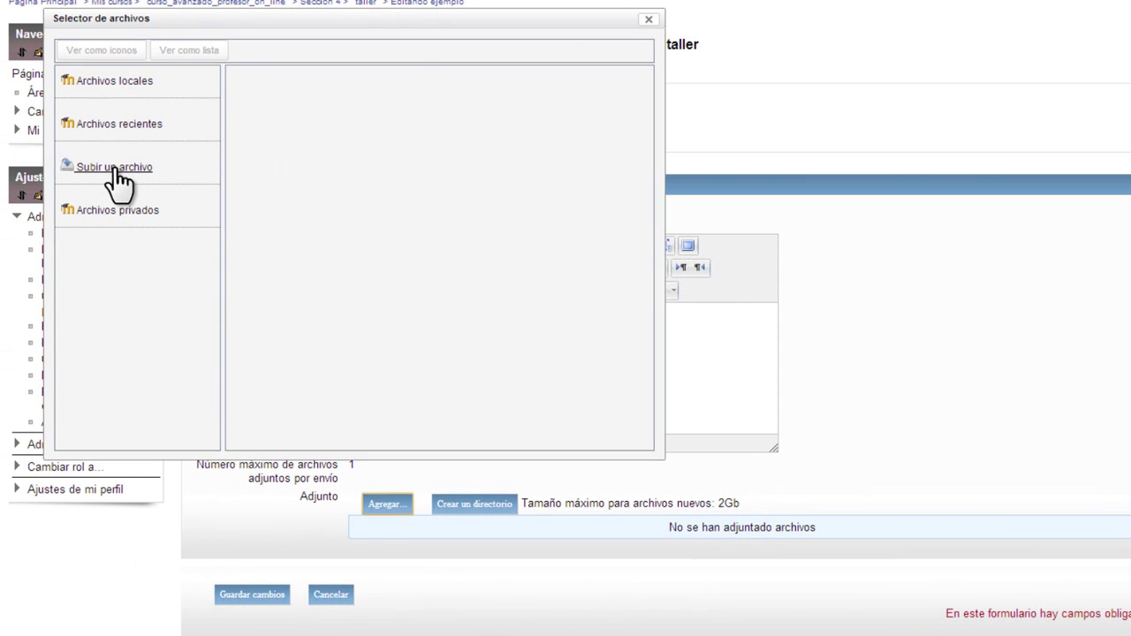
pyautogui.click(115, 168)
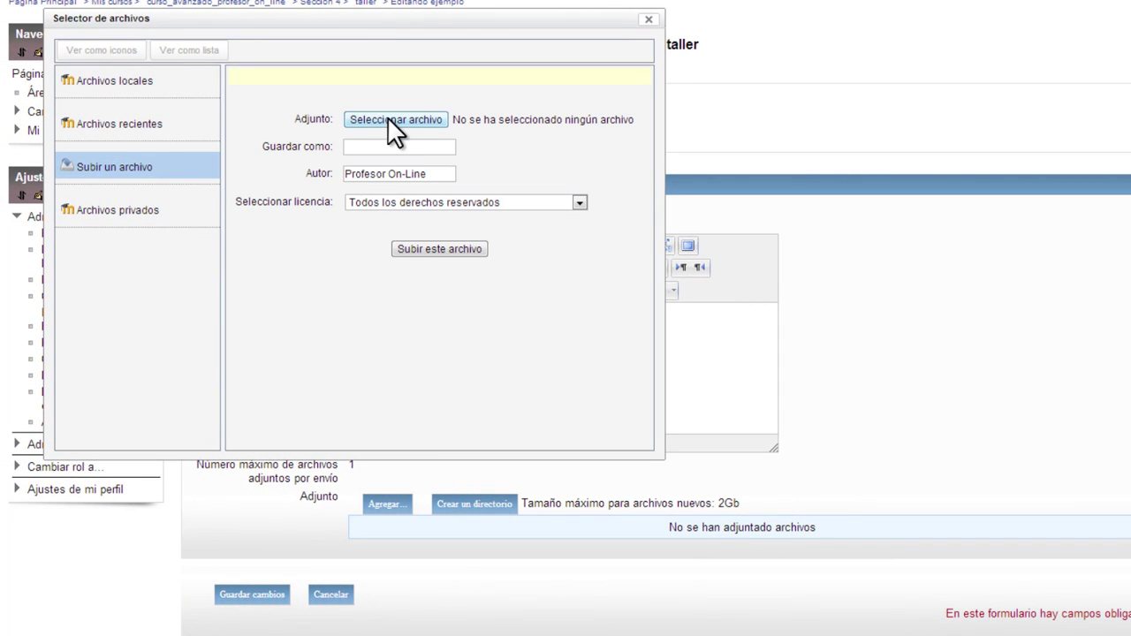
pyautogui.click(387, 120)
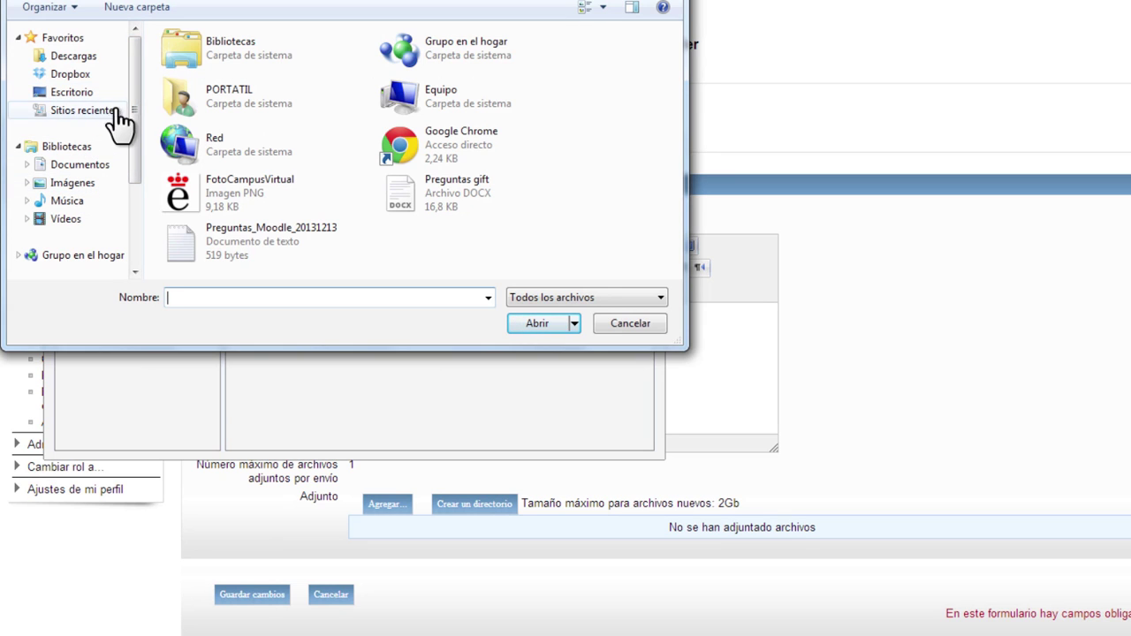
pyautogui.moveTo(132, 103); pyautogui.dragTo(127, 149)
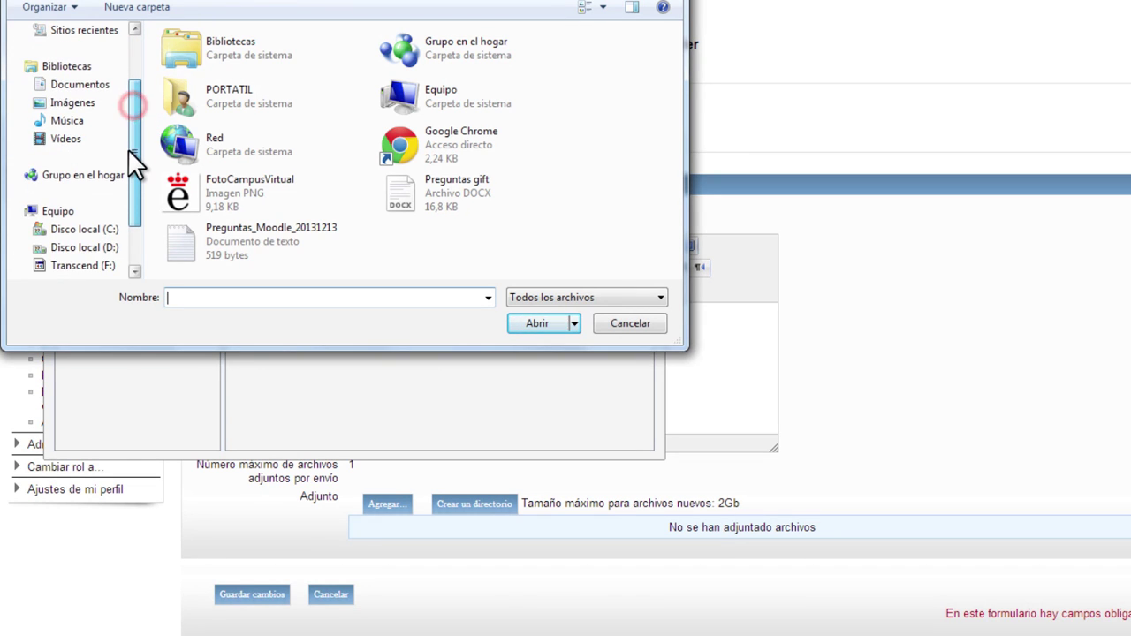
pyautogui.click(82, 266)
pyautogui.moveTo(676, 111); pyautogui.dragTo(675, 252)
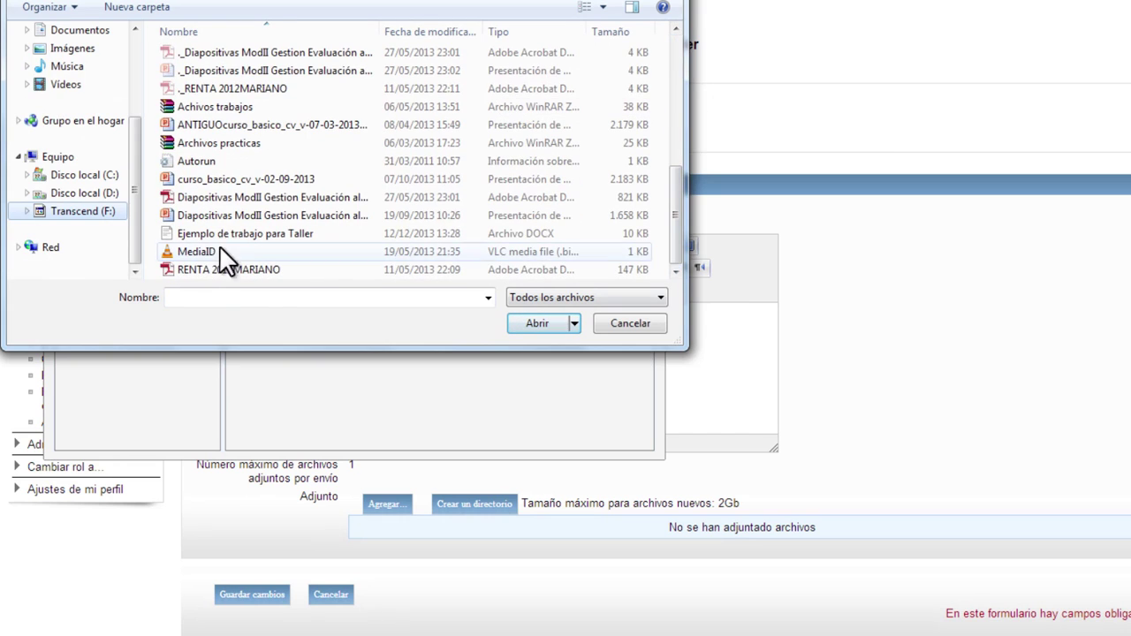
pyautogui.click(236, 235)
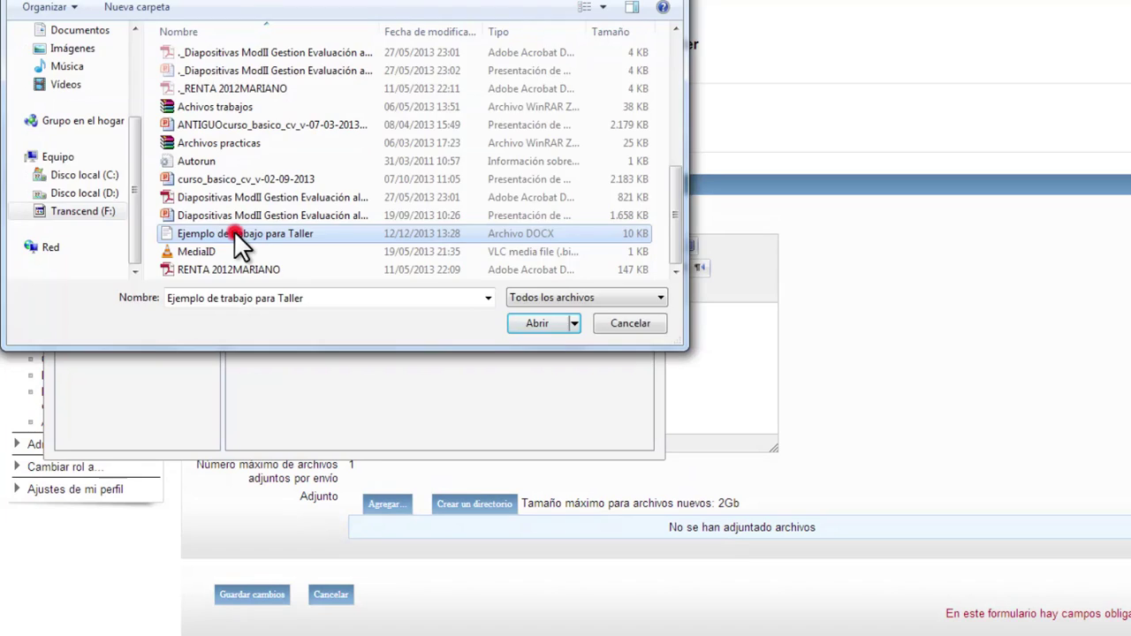
pyautogui.doubleClick(234, 230)
pyautogui.click(419, 248)
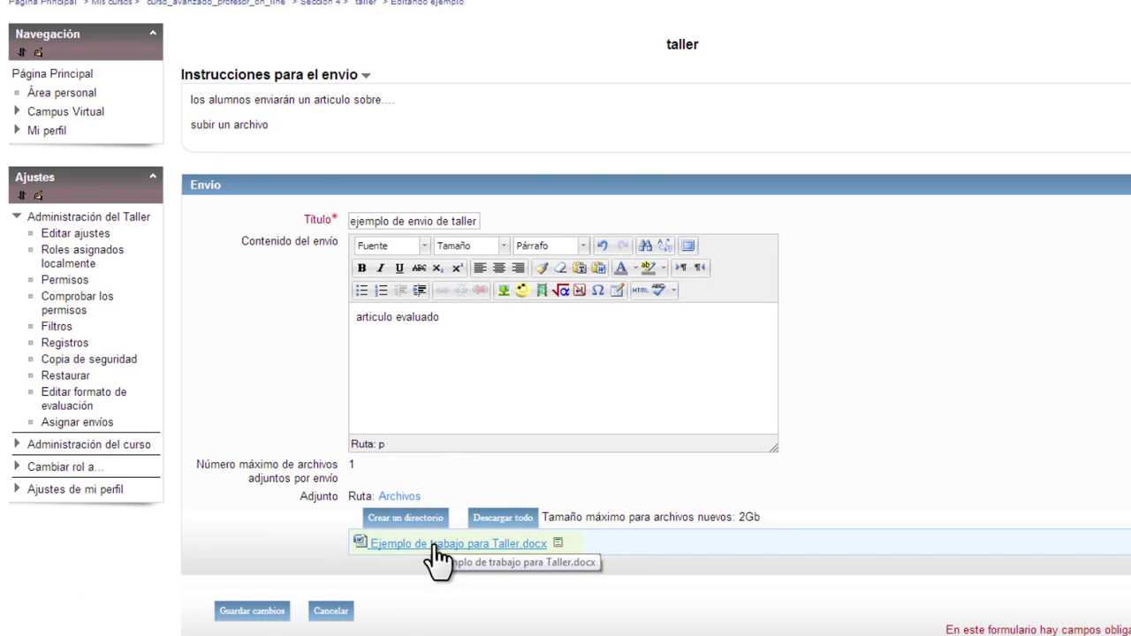
pyautogui.scroll(-1, 242, 618)
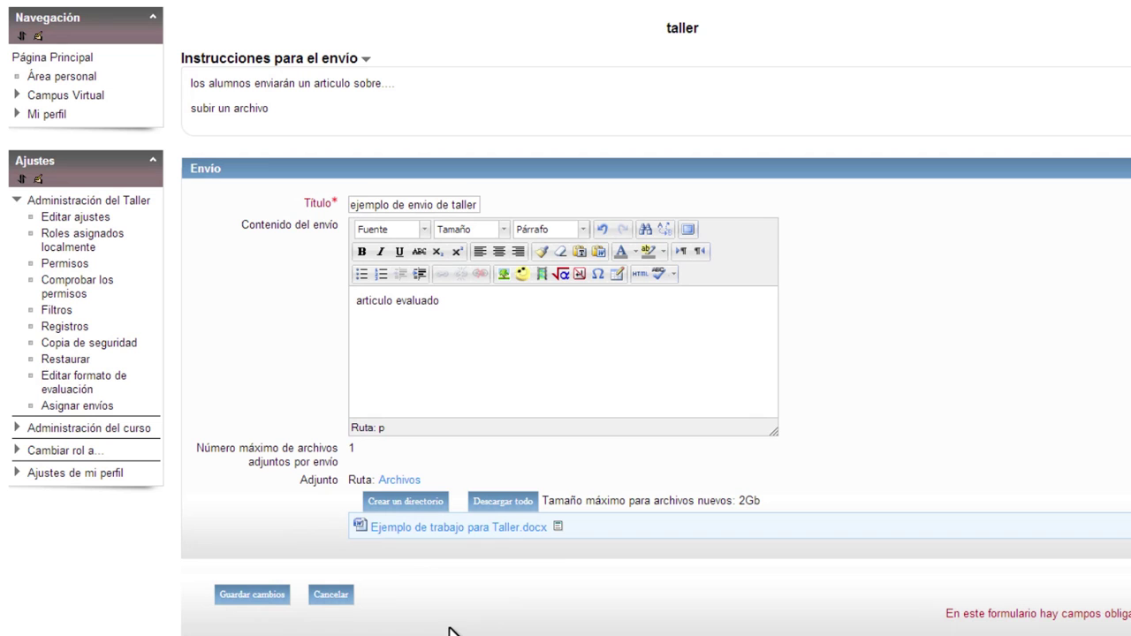
pyautogui.click(223, 597)
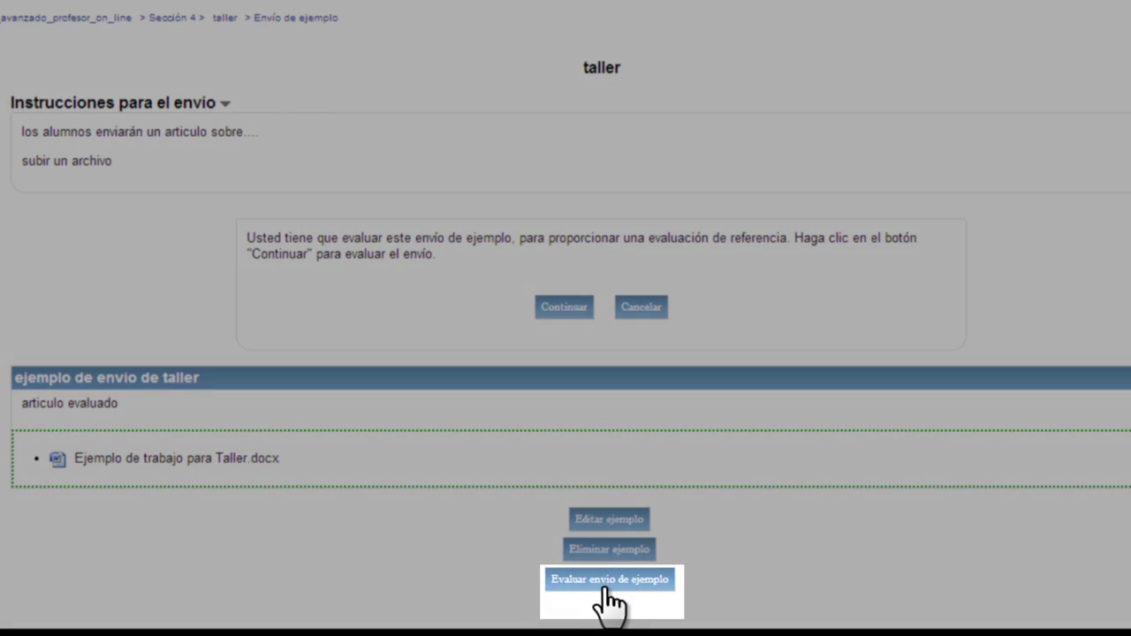
# - Start assessing the example submission, grading Aspecto 1 as 69 / 100 with the comment "Faltan aspectos"
pyautogui.click(606, 576)
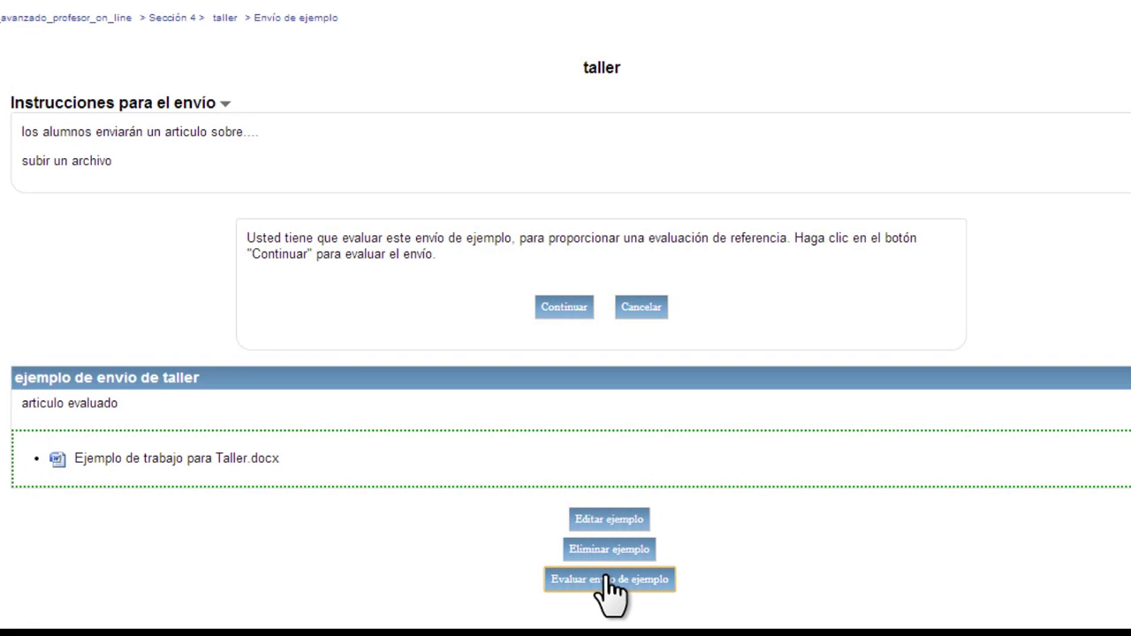
pyautogui.click(608, 579)
pyautogui.scroll(-3, 282, 391)
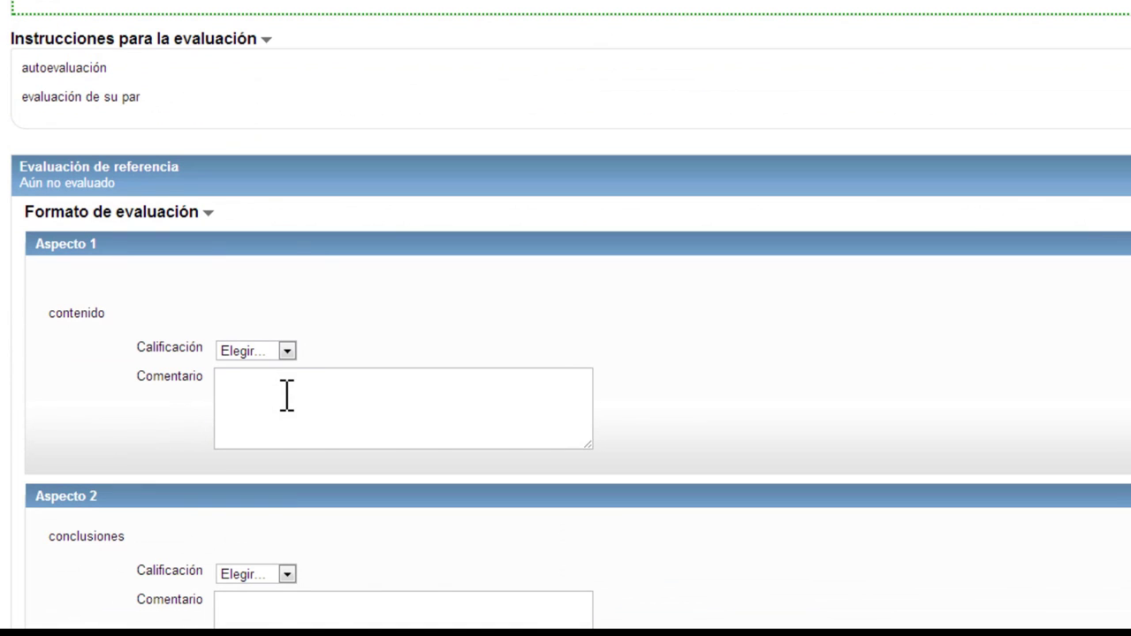
pyautogui.click(287, 351)
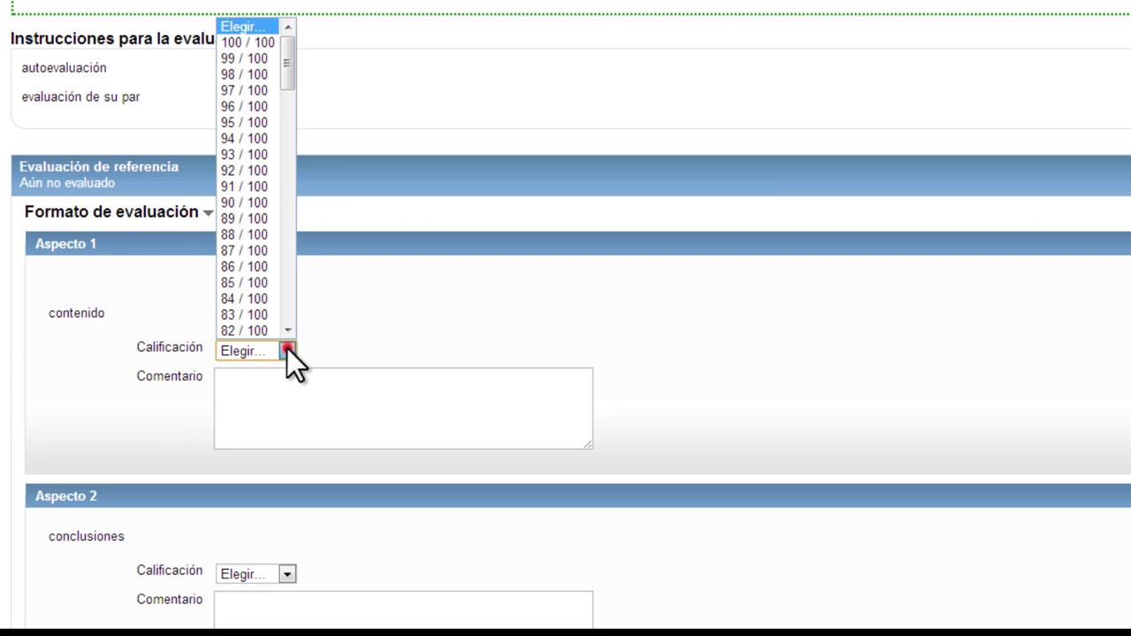
pyautogui.moveTo(289, 70); pyautogui.dragTo(288, 149)
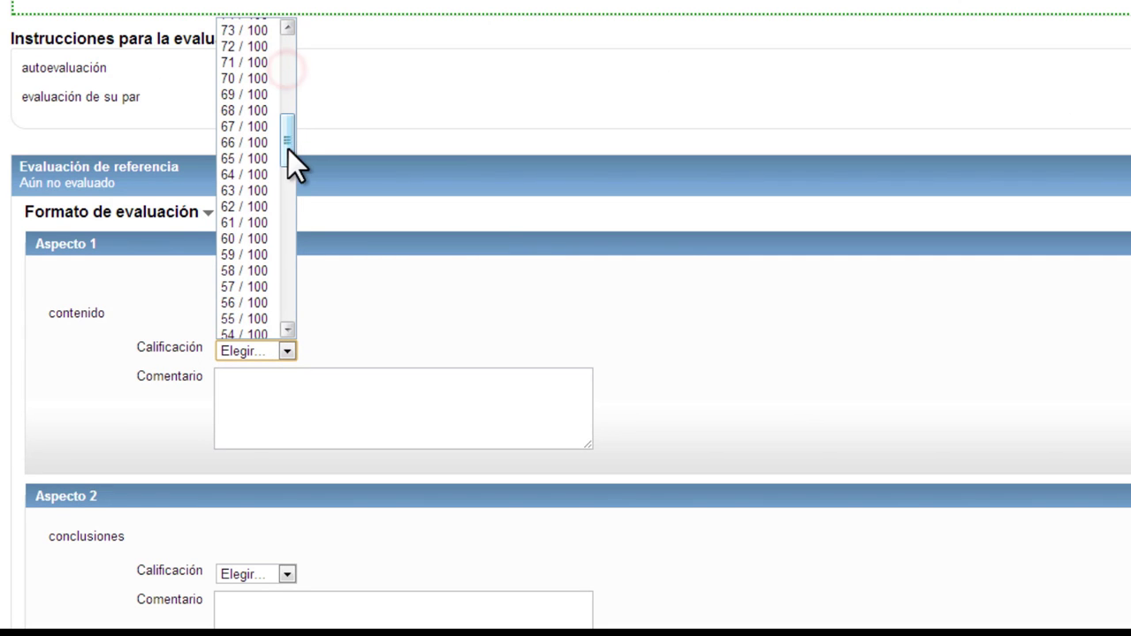
pyautogui.click(244, 94)
pyautogui.click(249, 397)
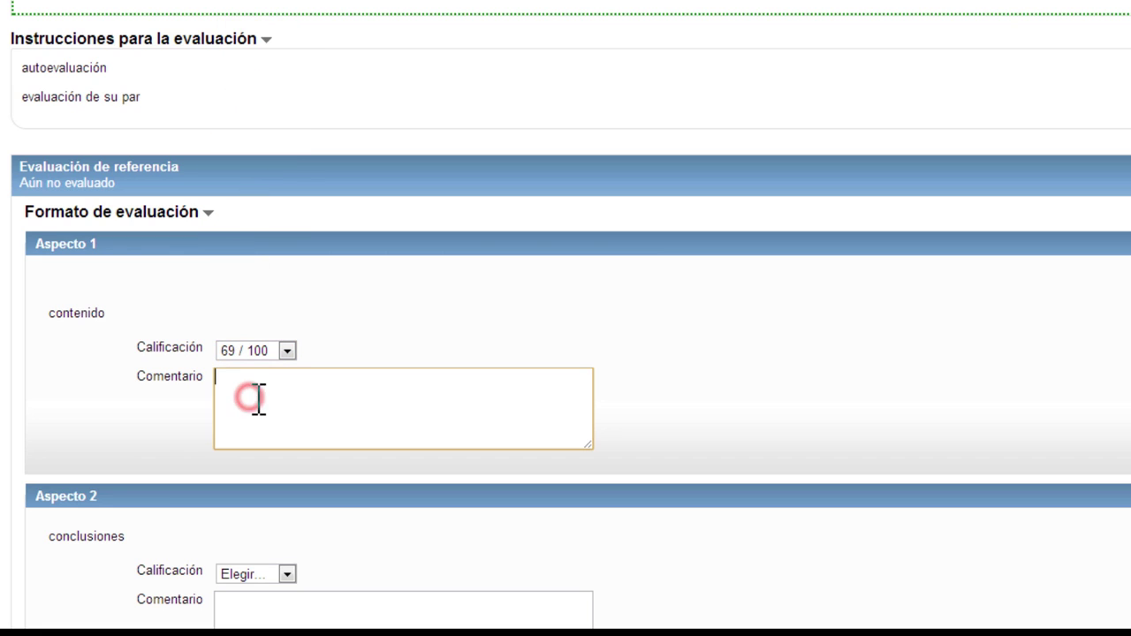
pyautogui.write('Faltan aspectos')
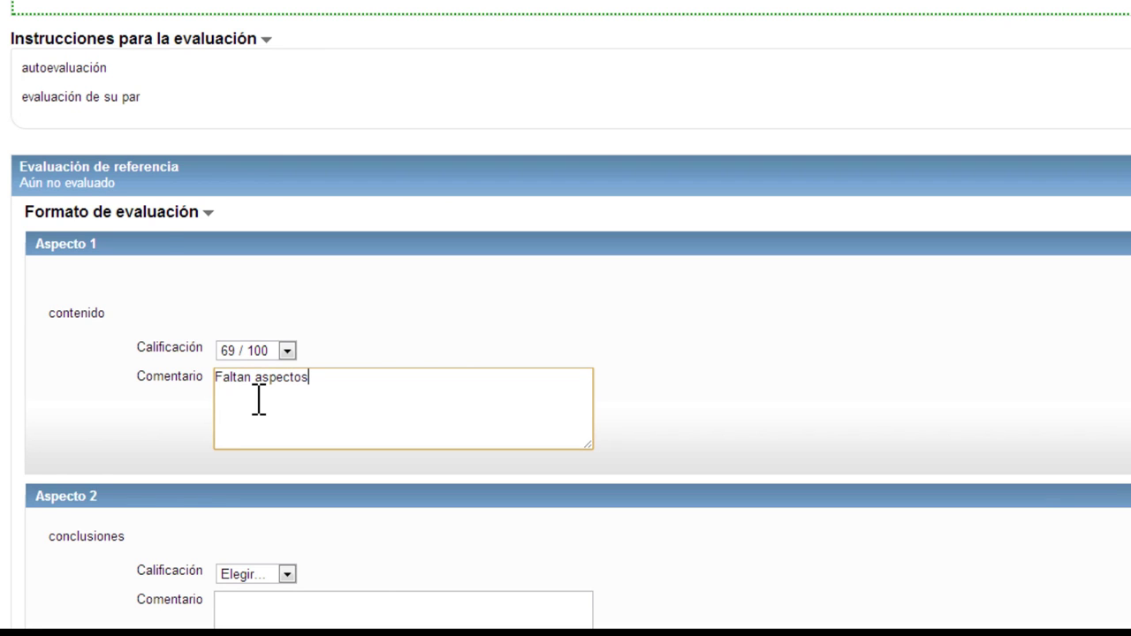
# - Grade Aspecto 2 as 54 / 100 with the comment "No hay demasiadas conclusiones", and save and close the reference assessment
pyautogui.scroll(-1, 282, 477)
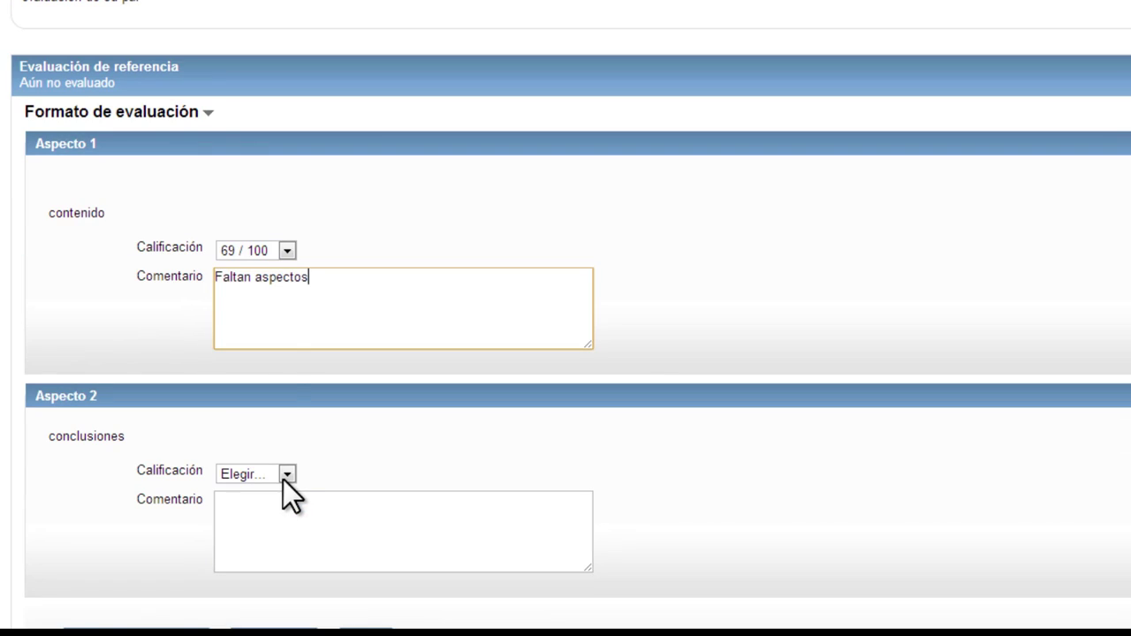
pyautogui.click(286, 474)
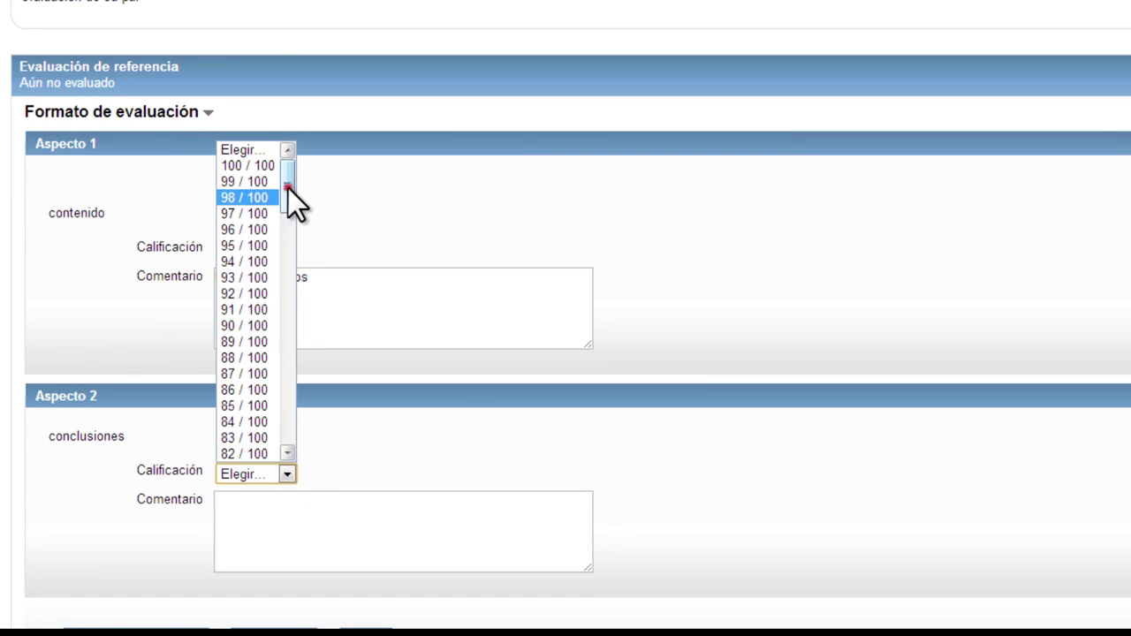
pyautogui.moveTo(288, 188); pyautogui.dragTo(280, 321)
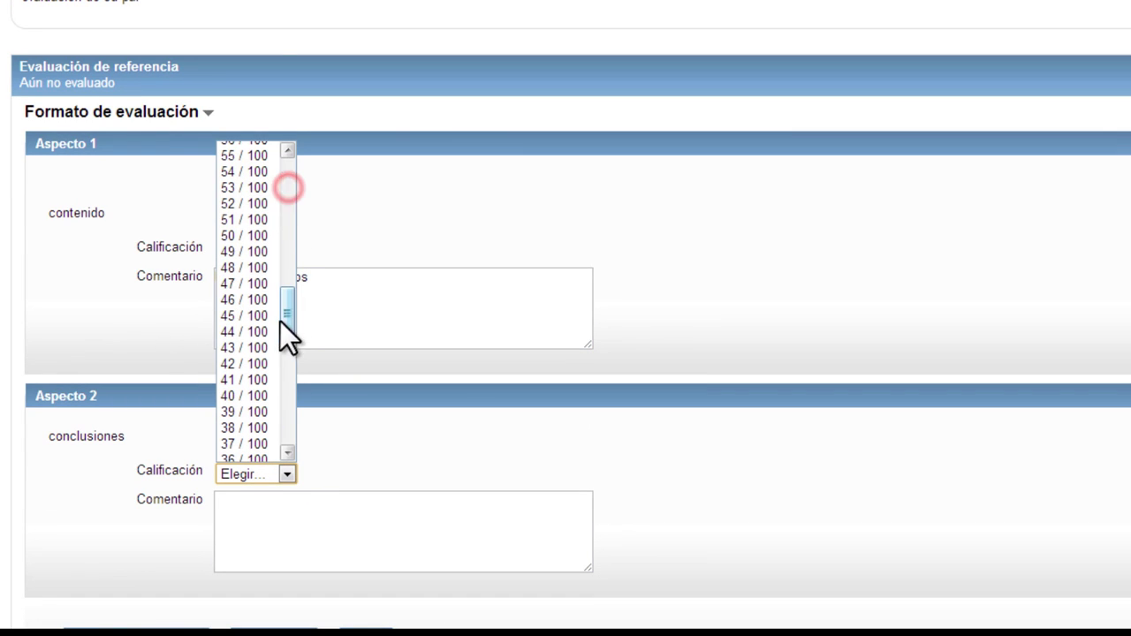
pyautogui.click(241, 173)
pyautogui.click(270, 536)
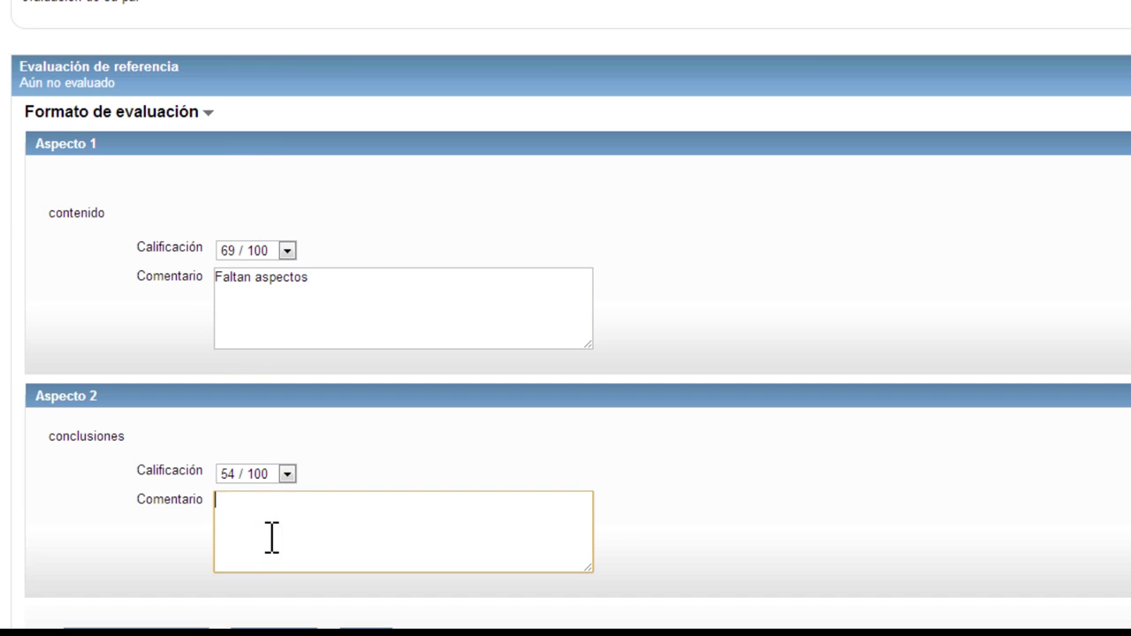
pyautogui.write('No hay demasiad')
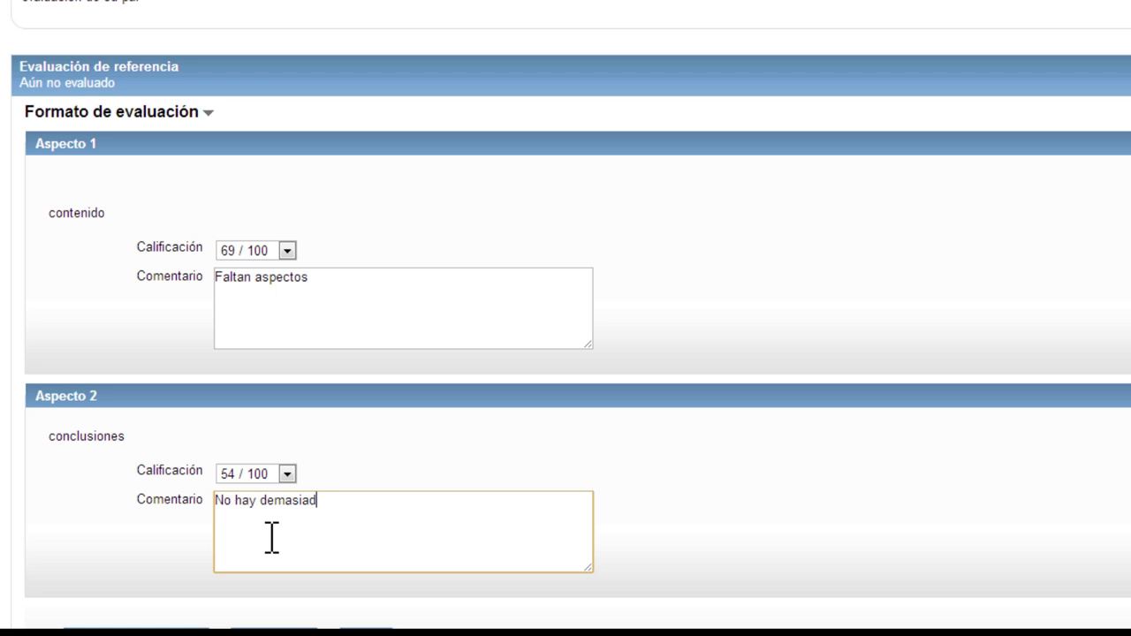
pyautogui.write('as conclusiones')
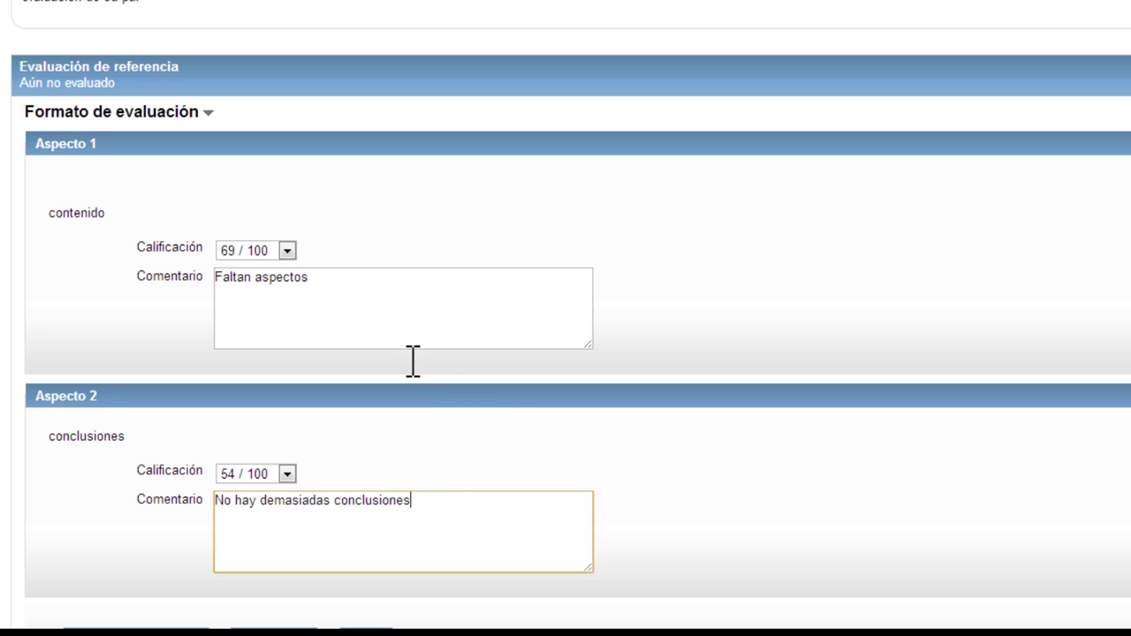
pyautogui.scroll(-1, 794, 345)
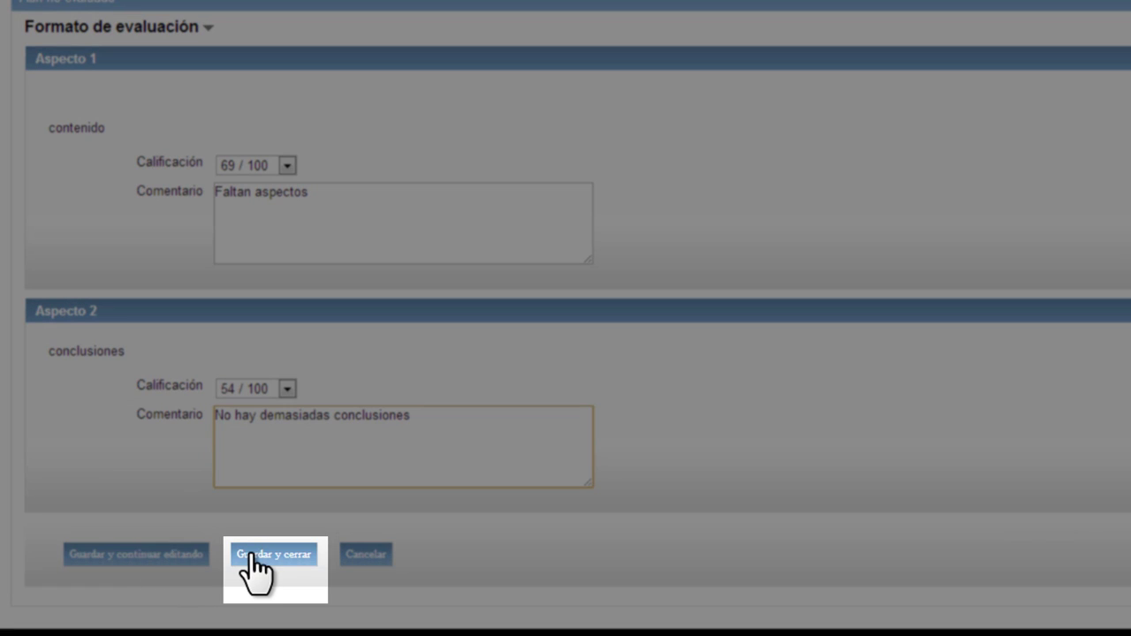
pyautogui.click(252, 555)
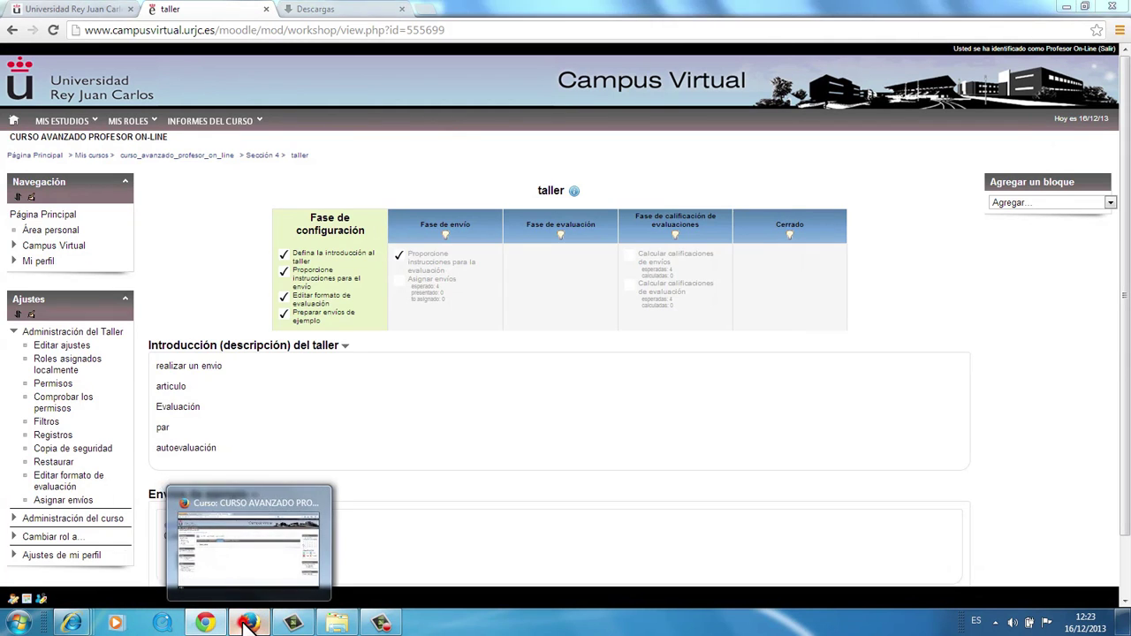
# - Switch to Firefox and open the workshop "taller" as the student to check whether work can be submitted
pyautogui.click(249, 623)
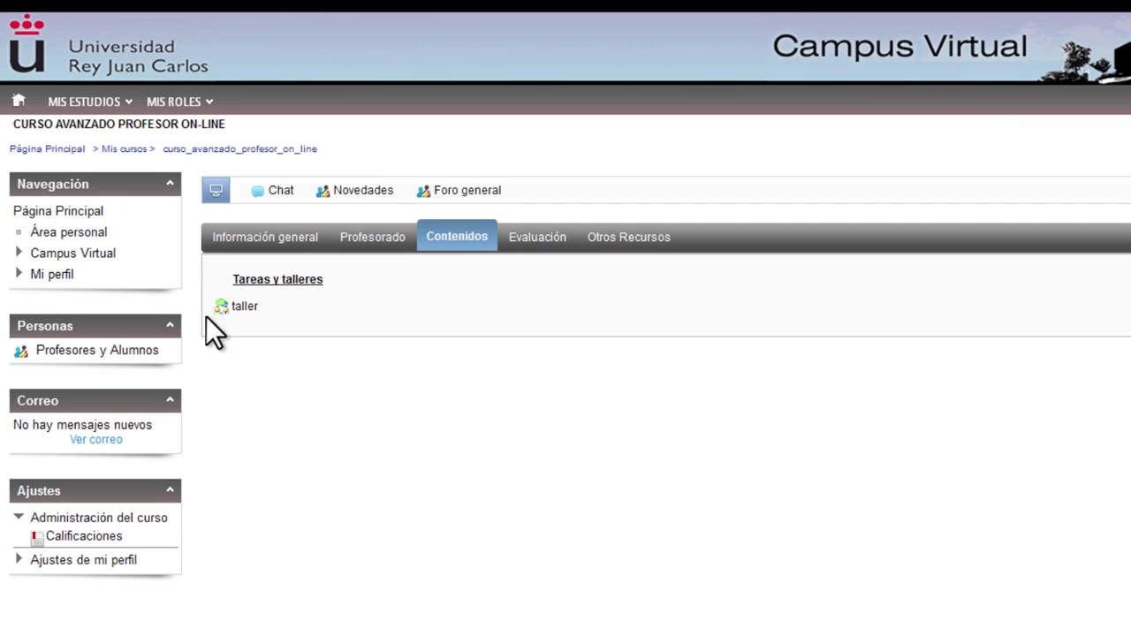
pyautogui.click(237, 307)
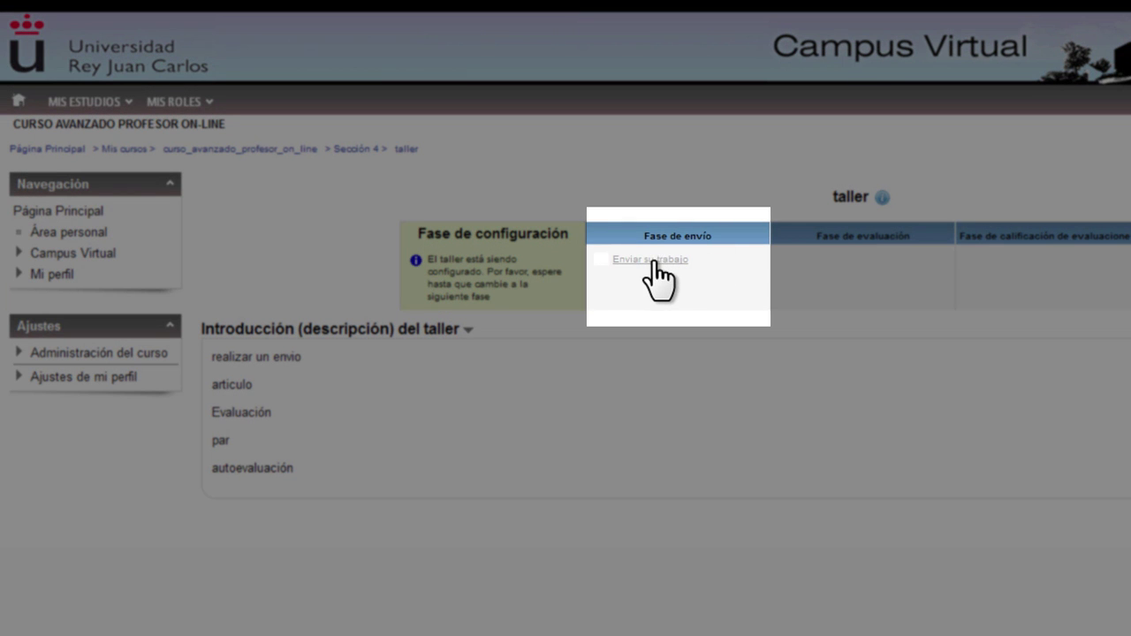
pyautogui.click(652, 260)
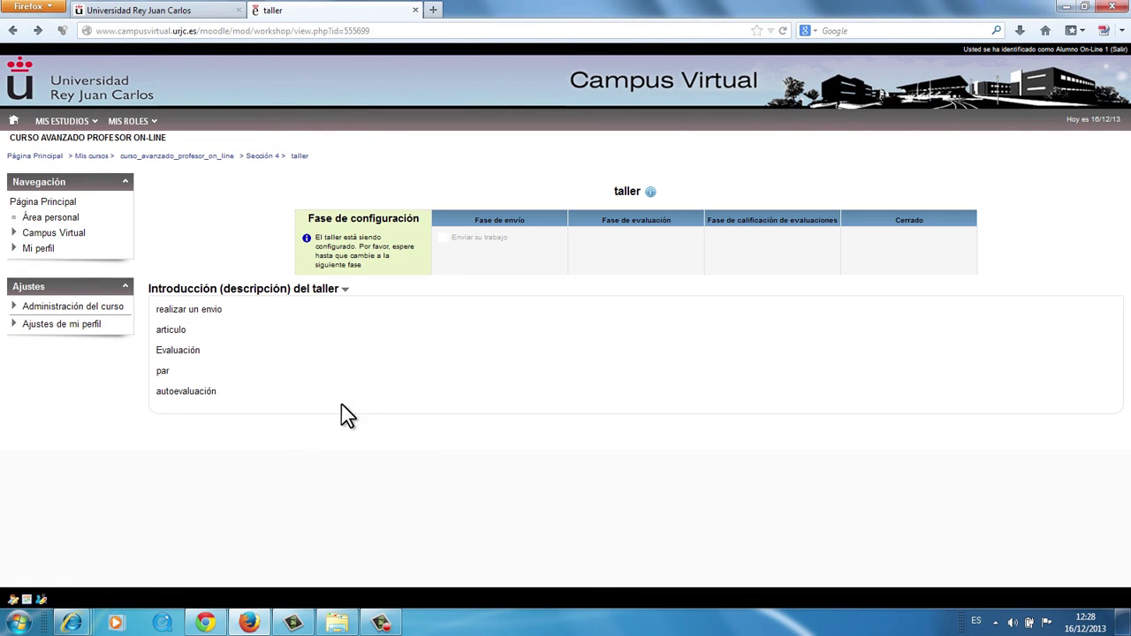
# - Return to the teacher's view in Chrome, change the workshop "taller" to Fase de envío and confirm the change
pyautogui.moveTo(250, 625)
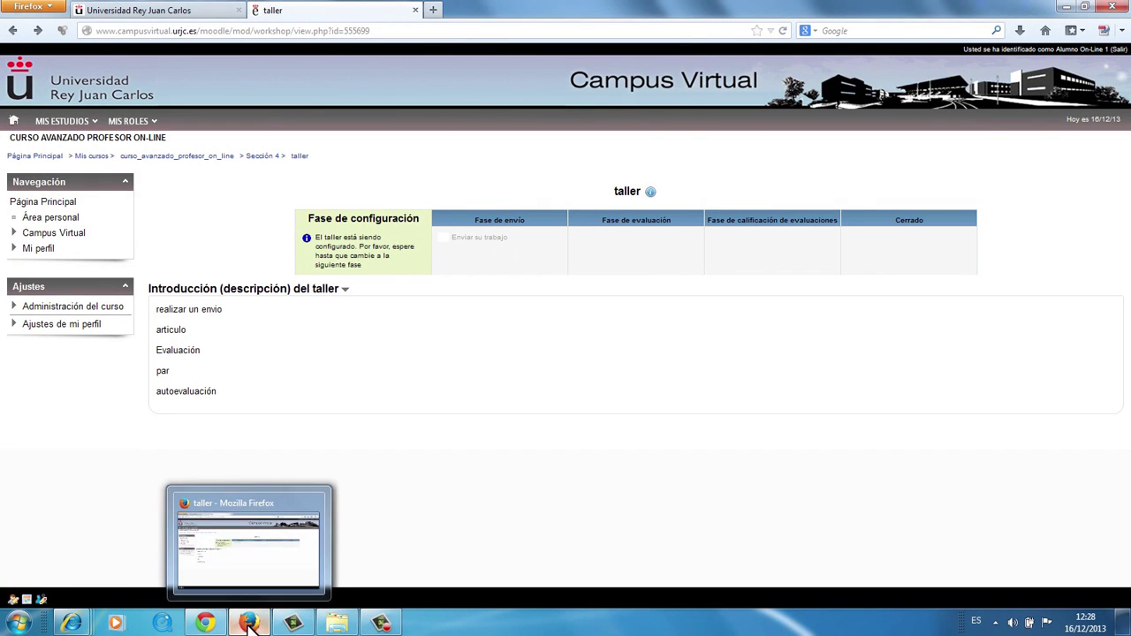
pyautogui.click(205, 624)
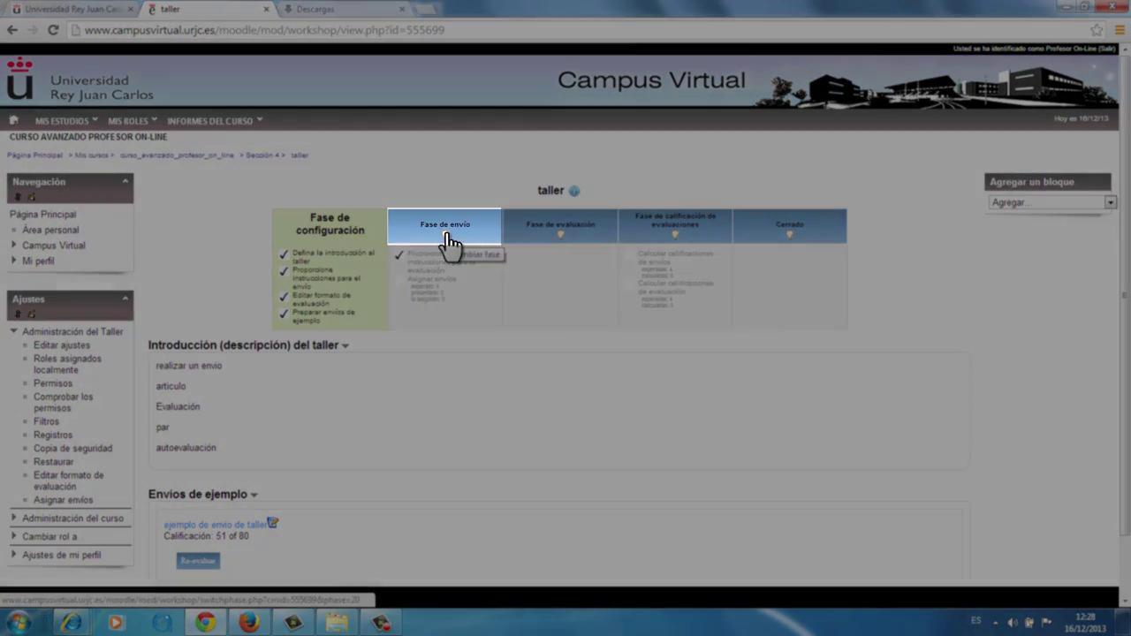
pyautogui.click(447, 235)
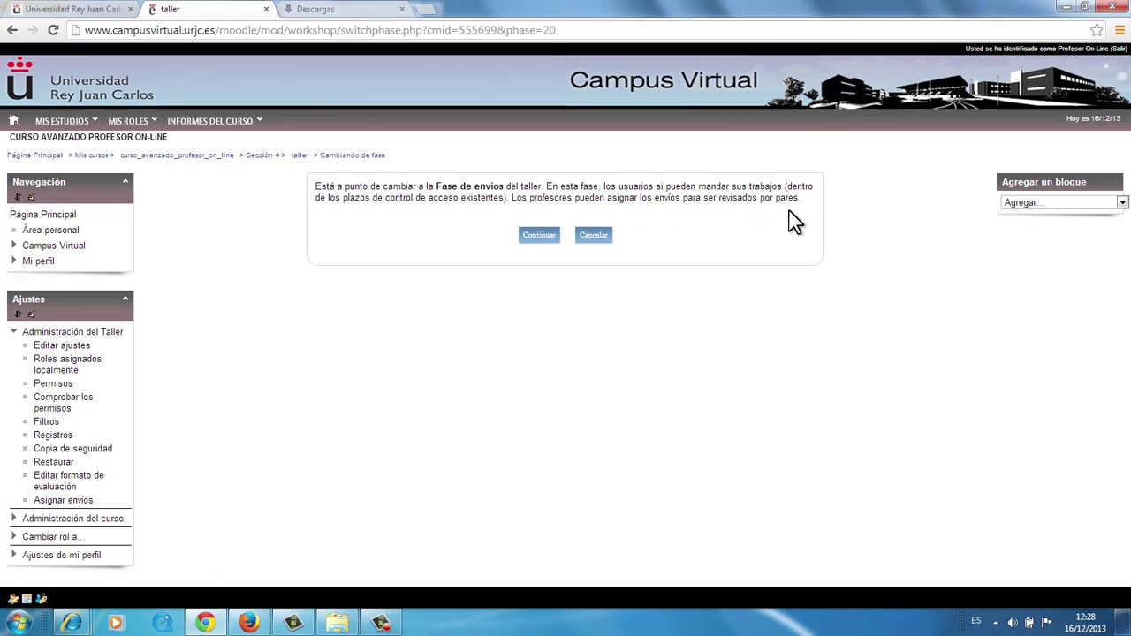
pyautogui.click(526, 235)
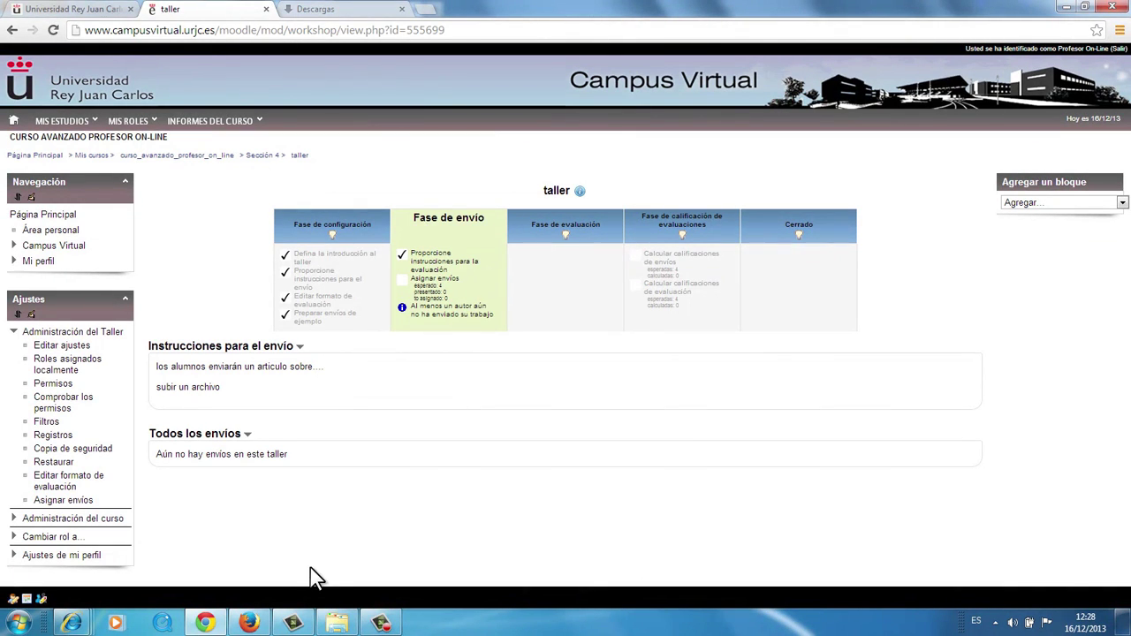
# - In Firefox, reload the student's workshop and start a submission titled "trabajo 1" with the content "artículo"
pyautogui.click(249, 622)
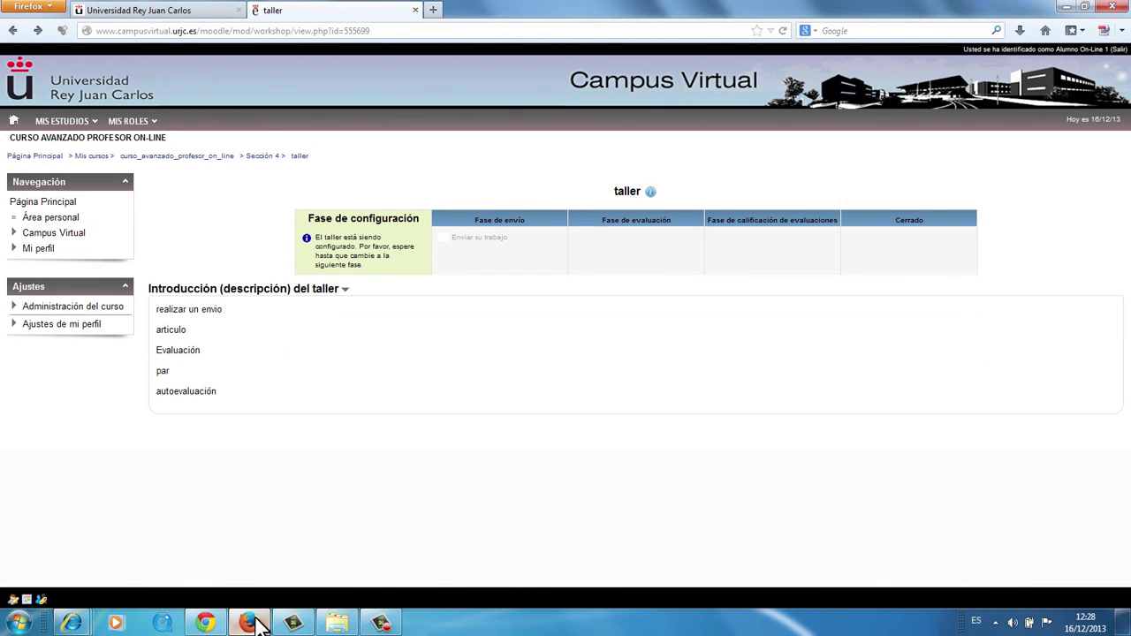
pyautogui.press('F5')
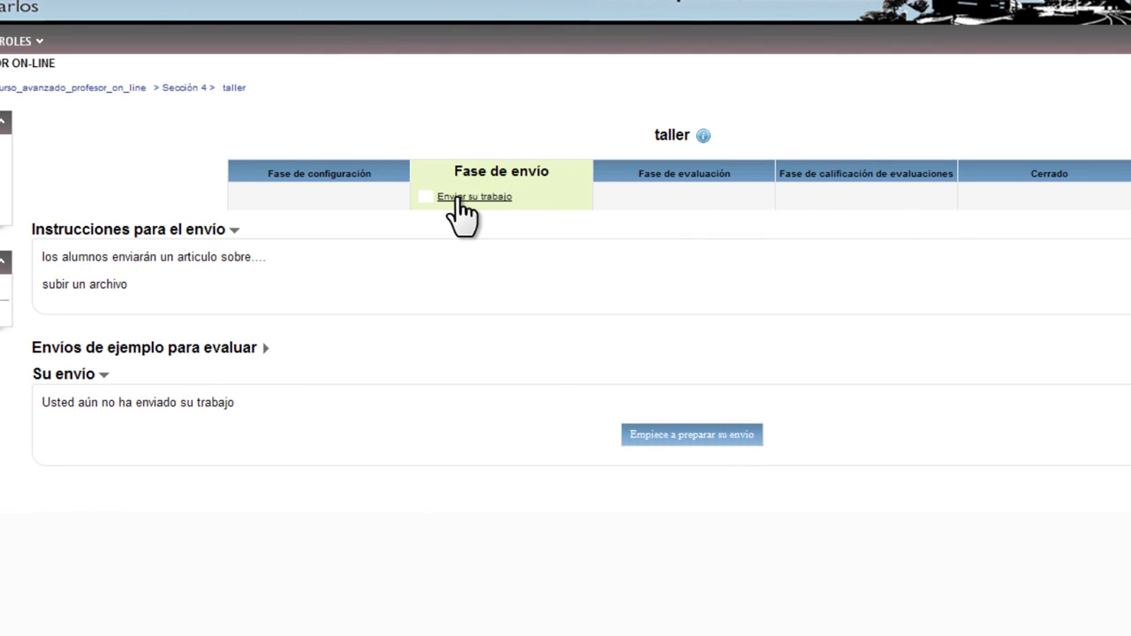
pyautogui.click(695, 430)
pyautogui.click(275, 328)
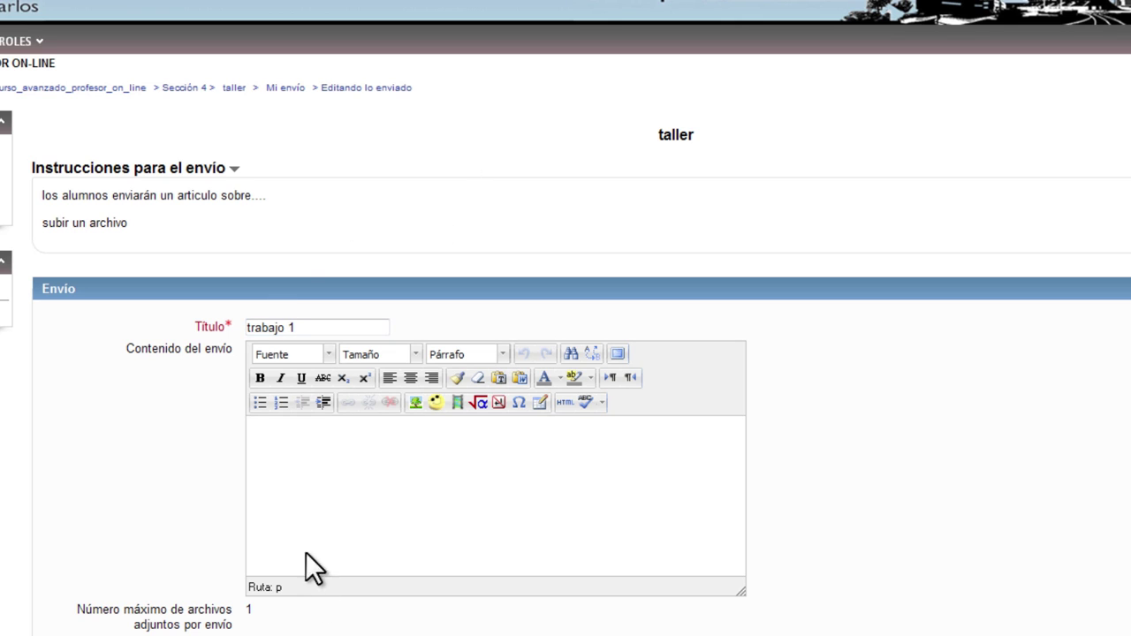
pyautogui.click(299, 459)
pyautogui.write('artículo')
# - Upload "ALUMNO 1 TRABAJO 1" from the Transcend (F:) drive as the submission's attachment and save the submission
pyautogui.scroll(-3, 990, 462)
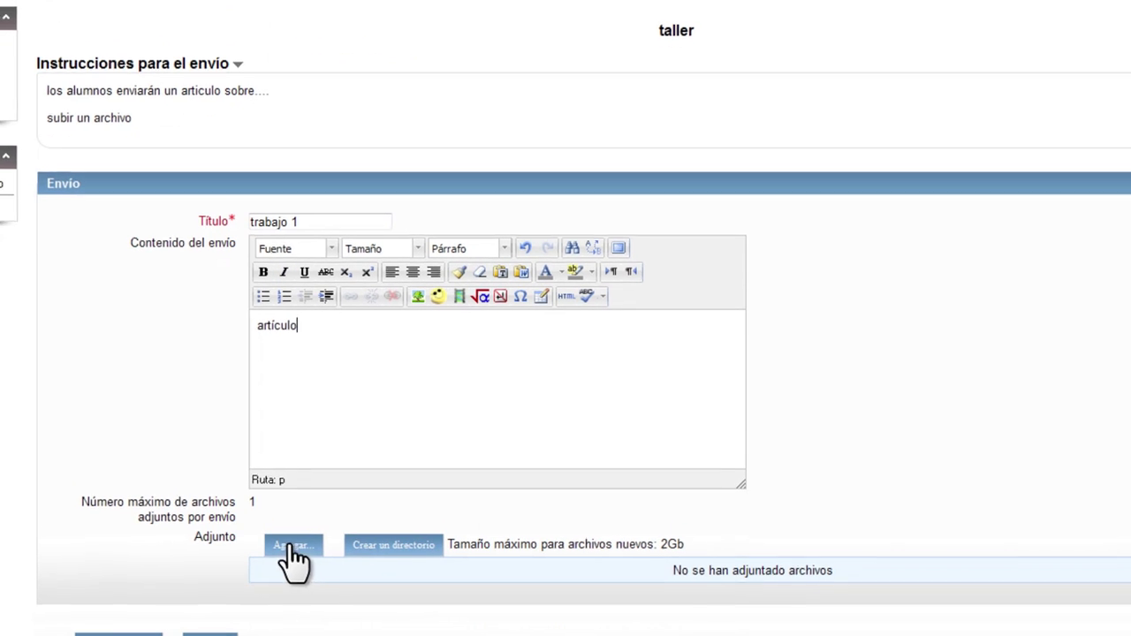
pyautogui.click(293, 545)
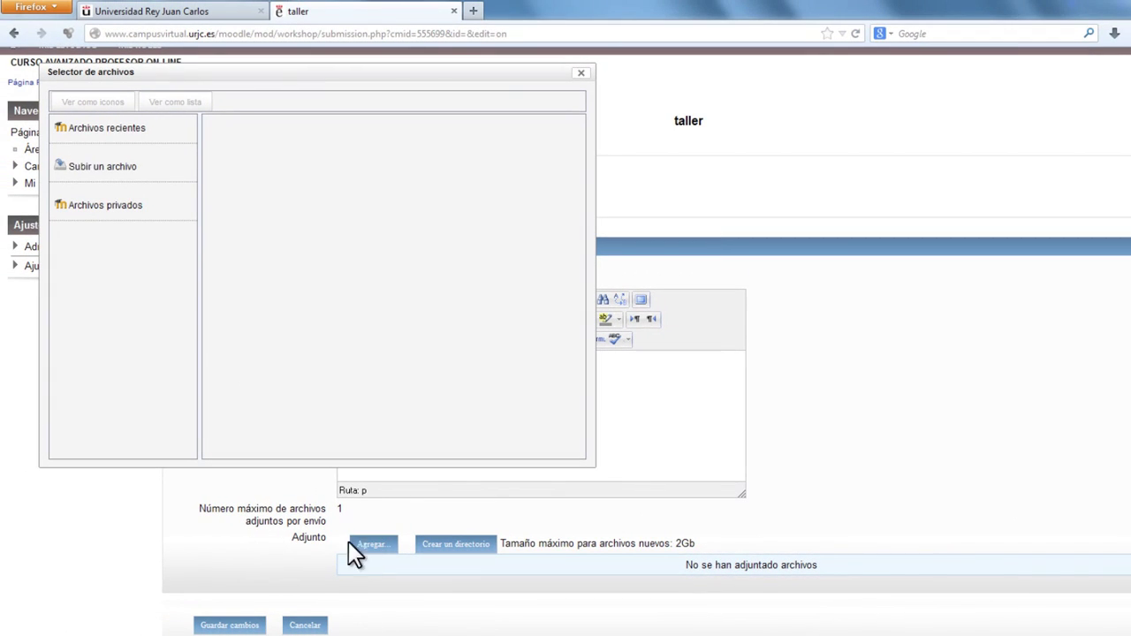
pyautogui.click(116, 166)
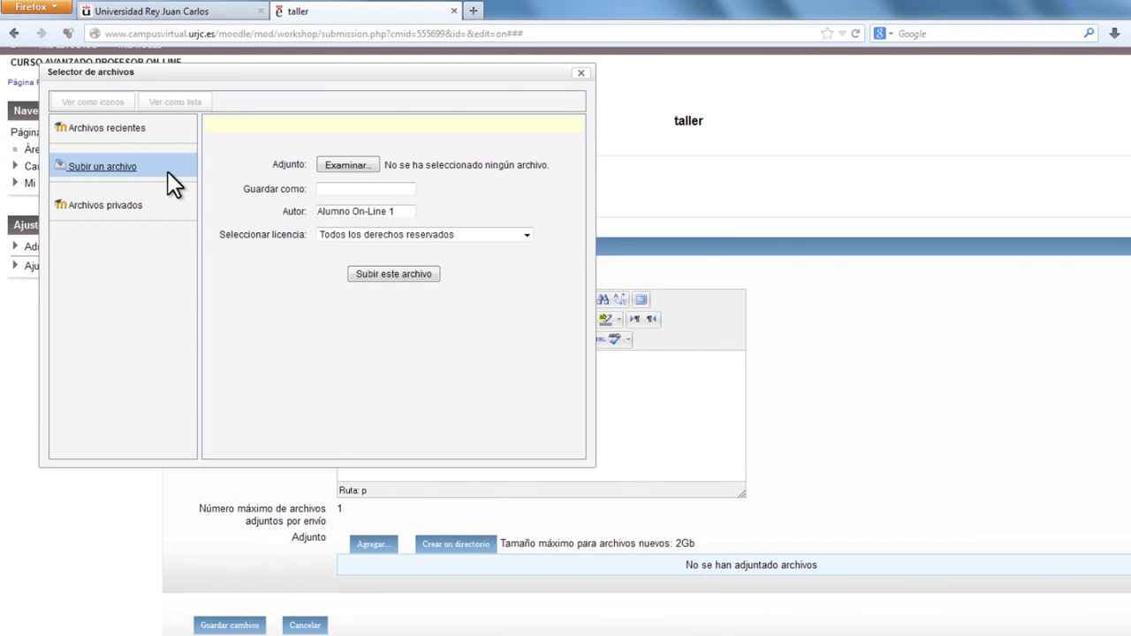
pyautogui.click(347, 165)
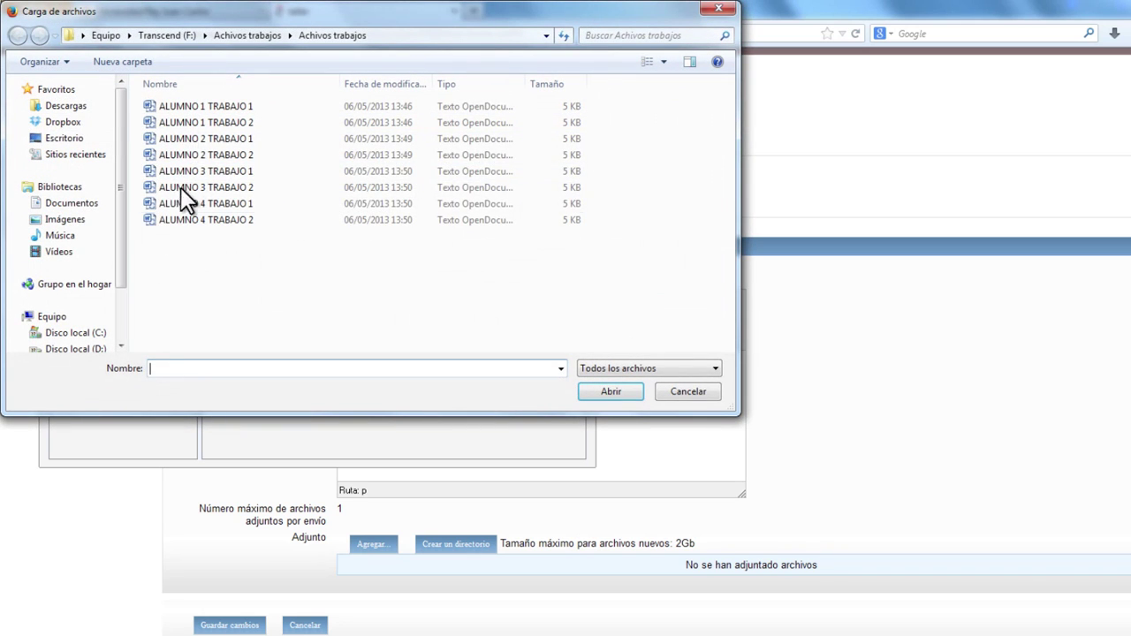
pyautogui.click(193, 108)
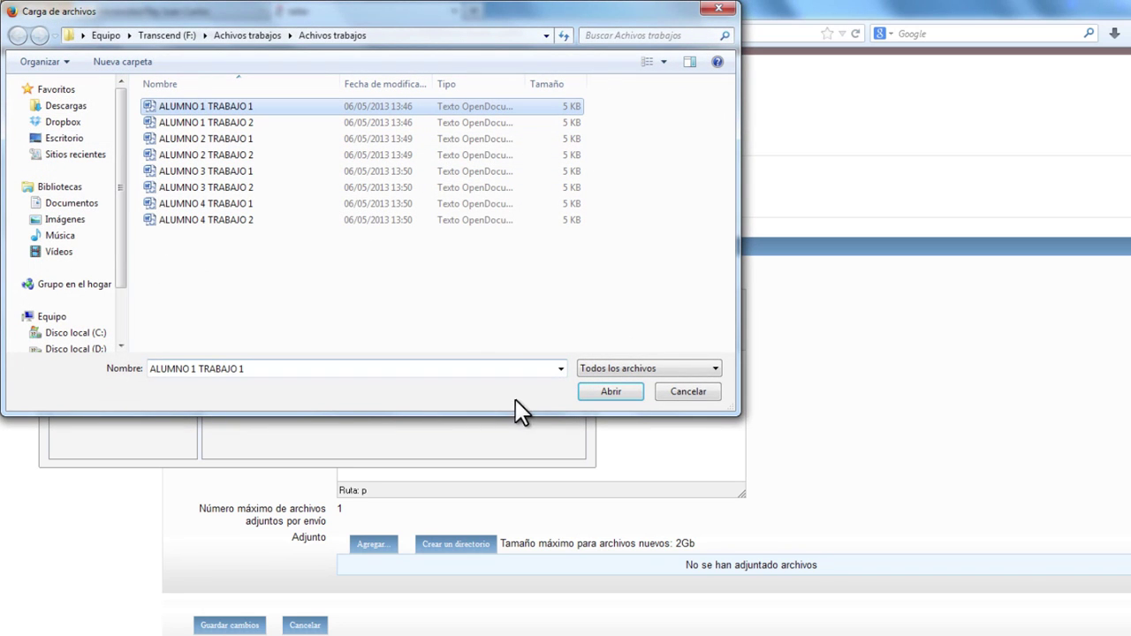
pyautogui.doubleClick(220, 108)
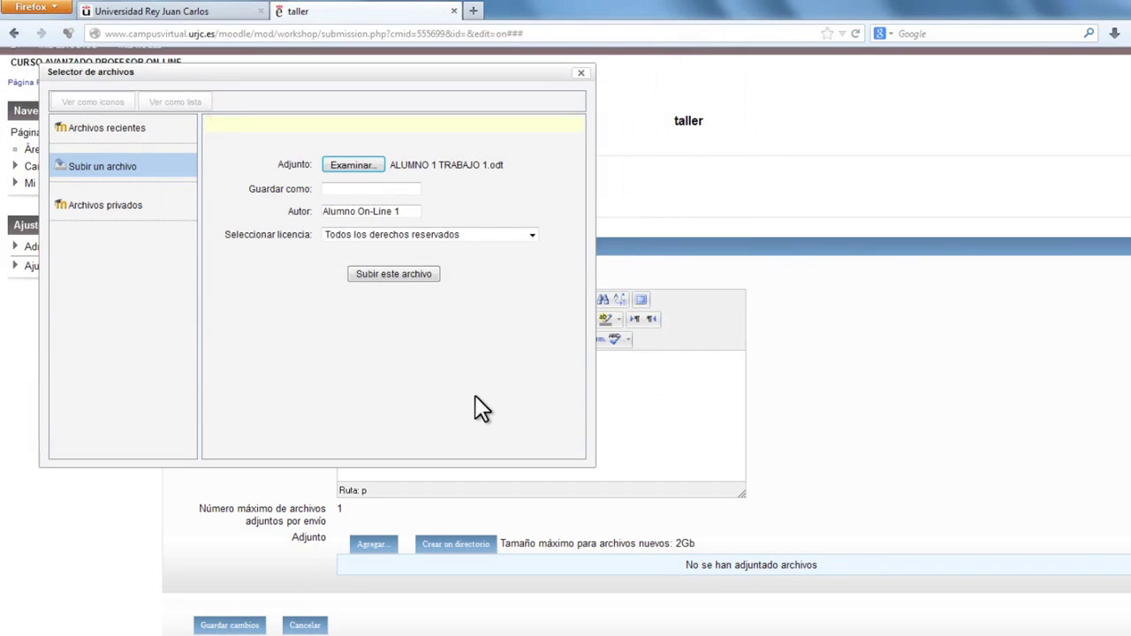
pyautogui.click(399, 272)
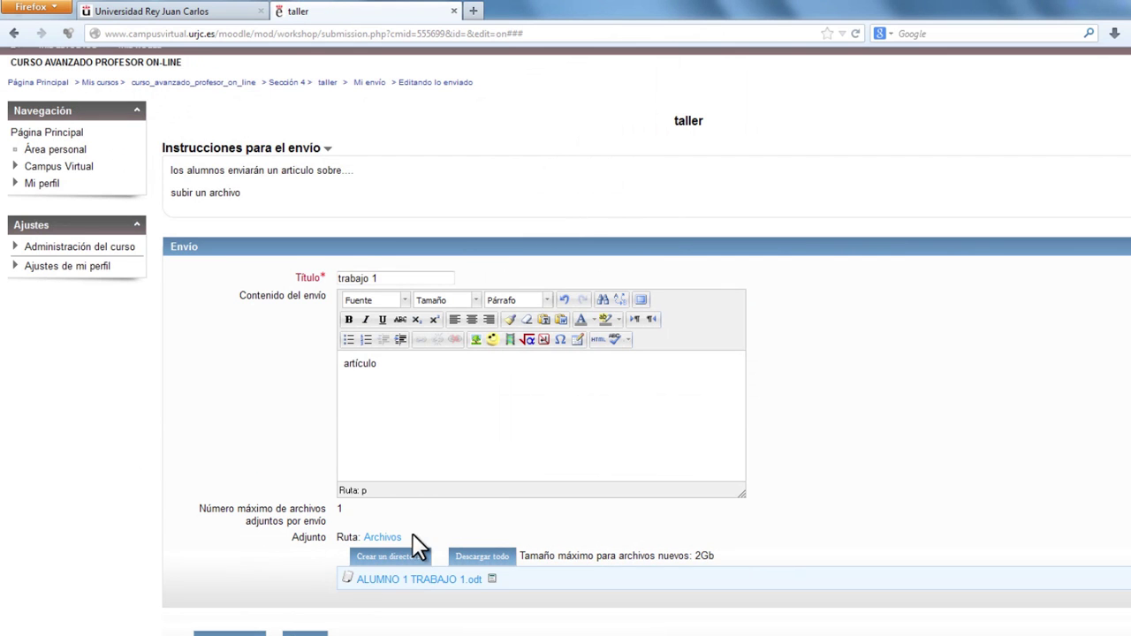
pyautogui.scroll(-1, 327, 574)
pyautogui.click(230, 585)
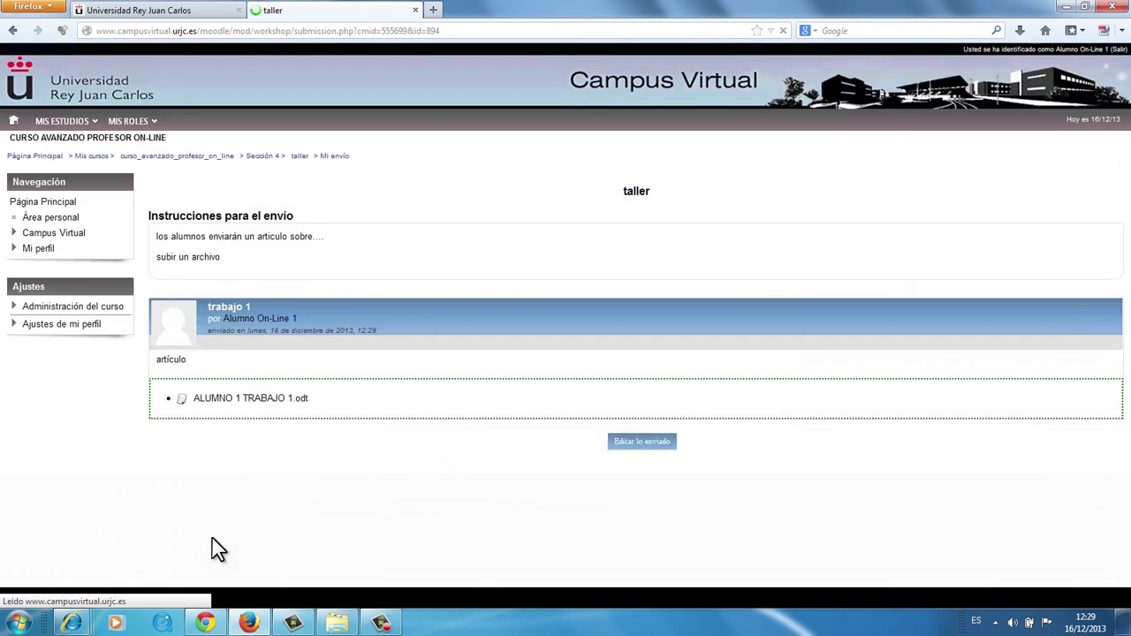
# - In Chrome, open submission allocation for "Taller en configurado con trabajos enviados" and add Alumno On-Line 1 and 2 as reviewers of Alumno On-Line 1
pyautogui.click(206, 624)
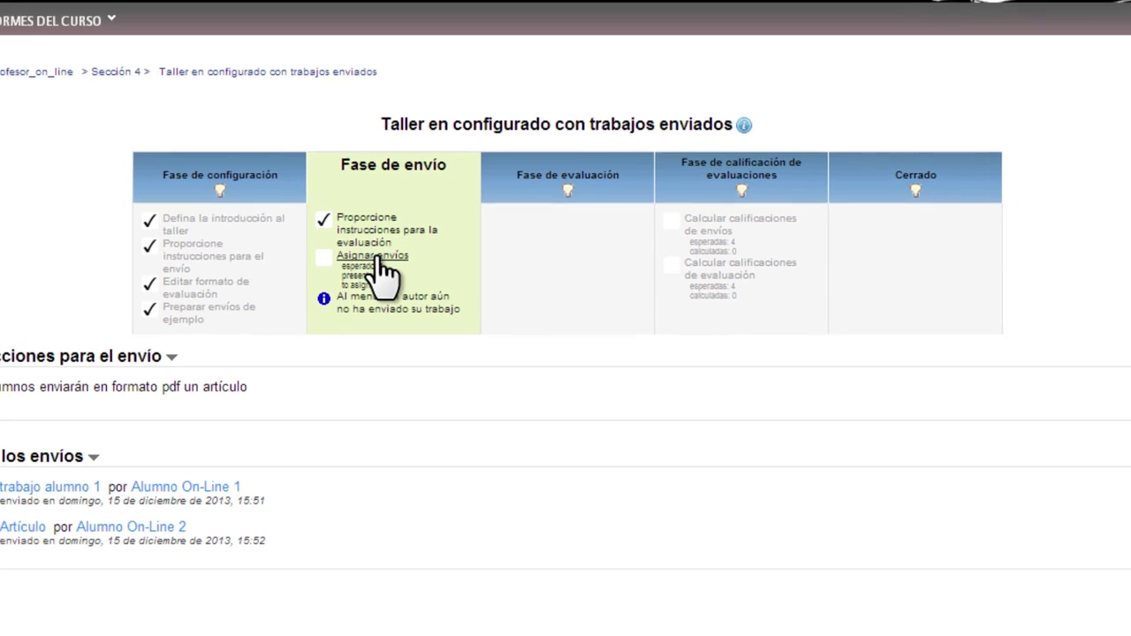
pyautogui.click(405, 244)
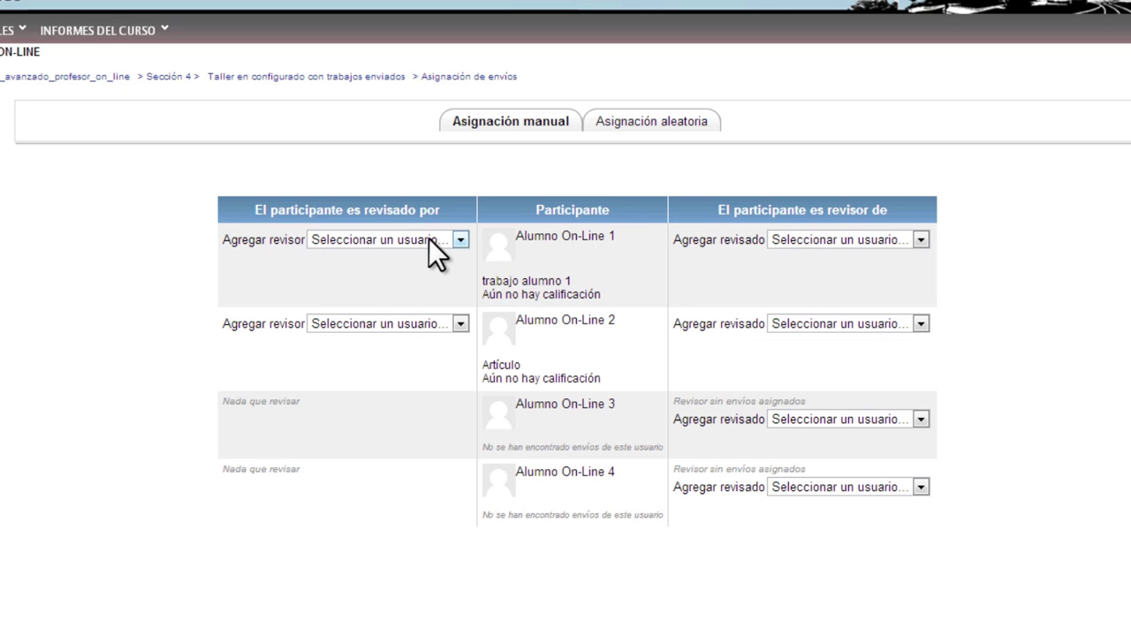
pyautogui.click(456, 239)
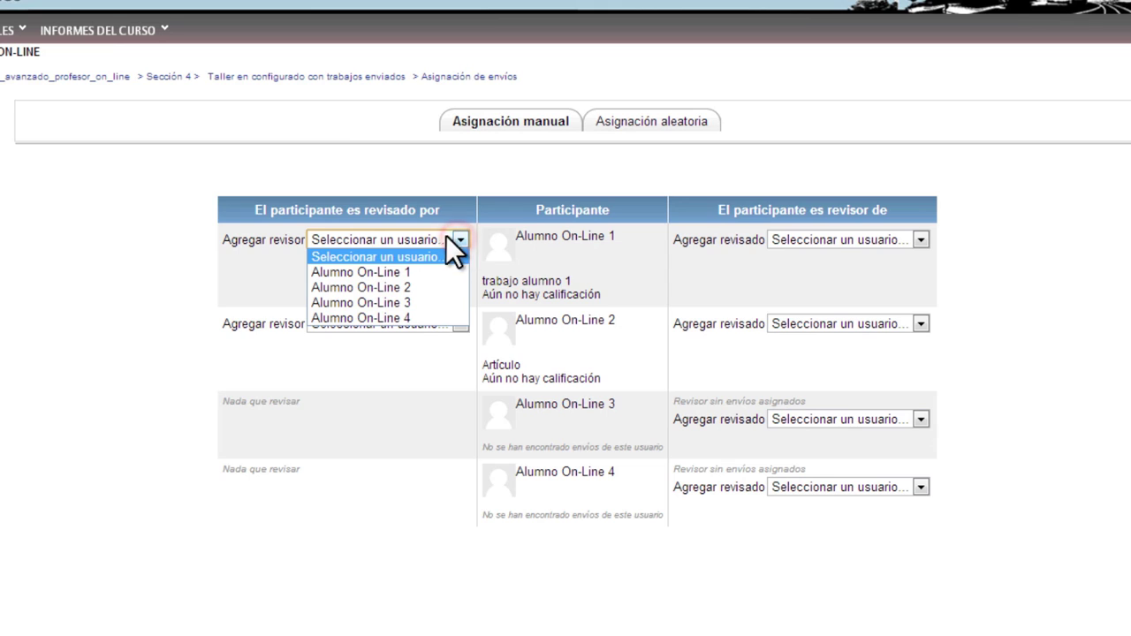
pyautogui.click(425, 274)
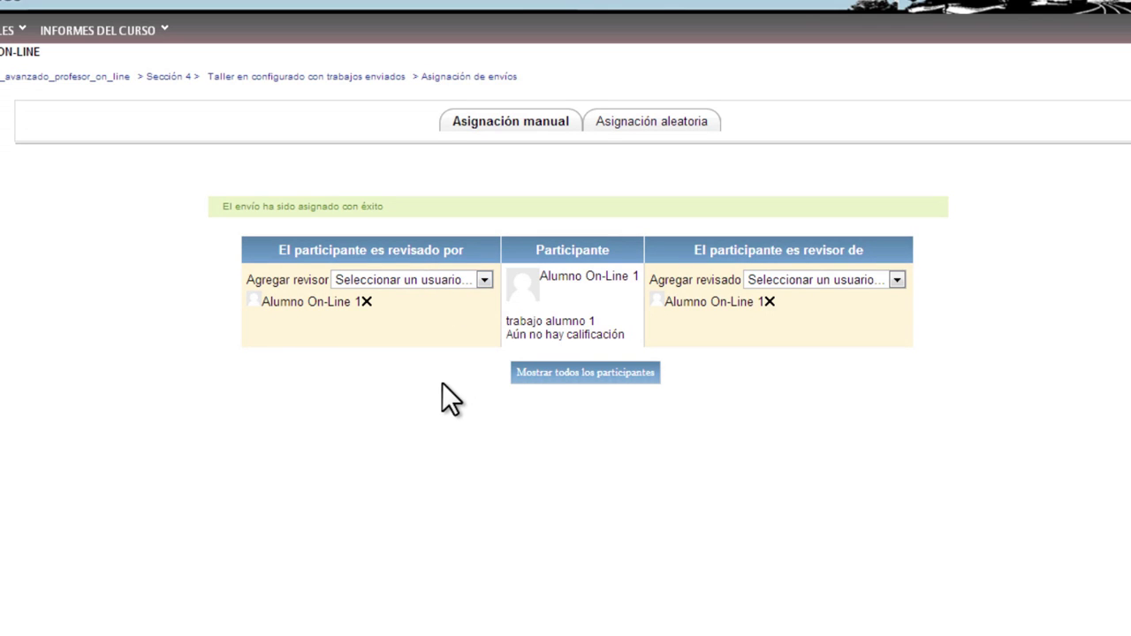
pyautogui.click(485, 279)
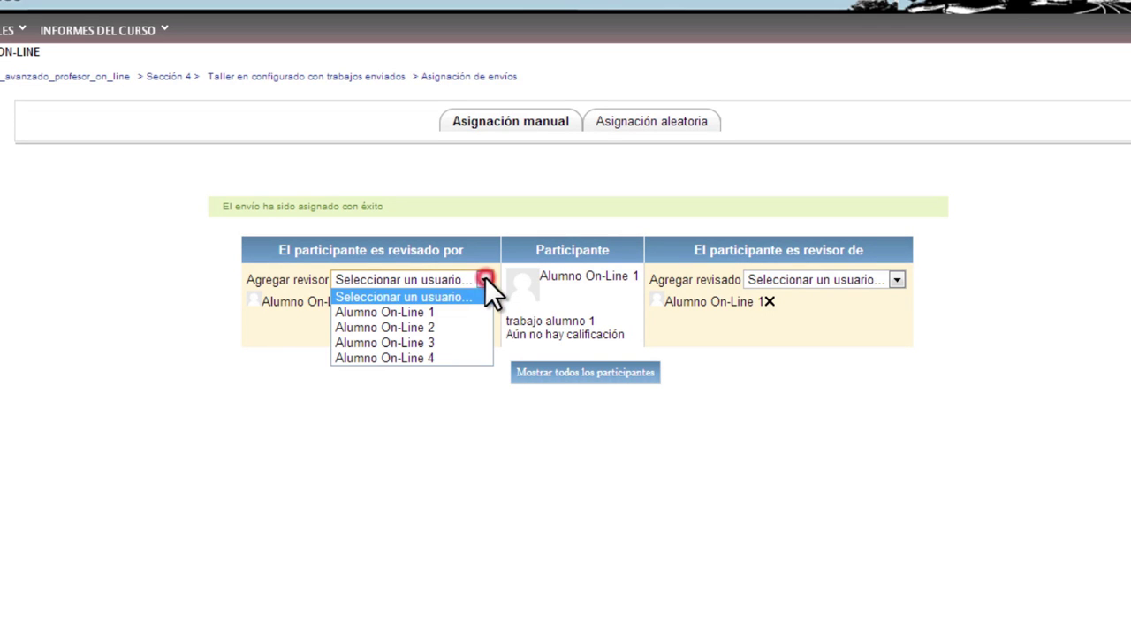
pyautogui.click(451, 327)
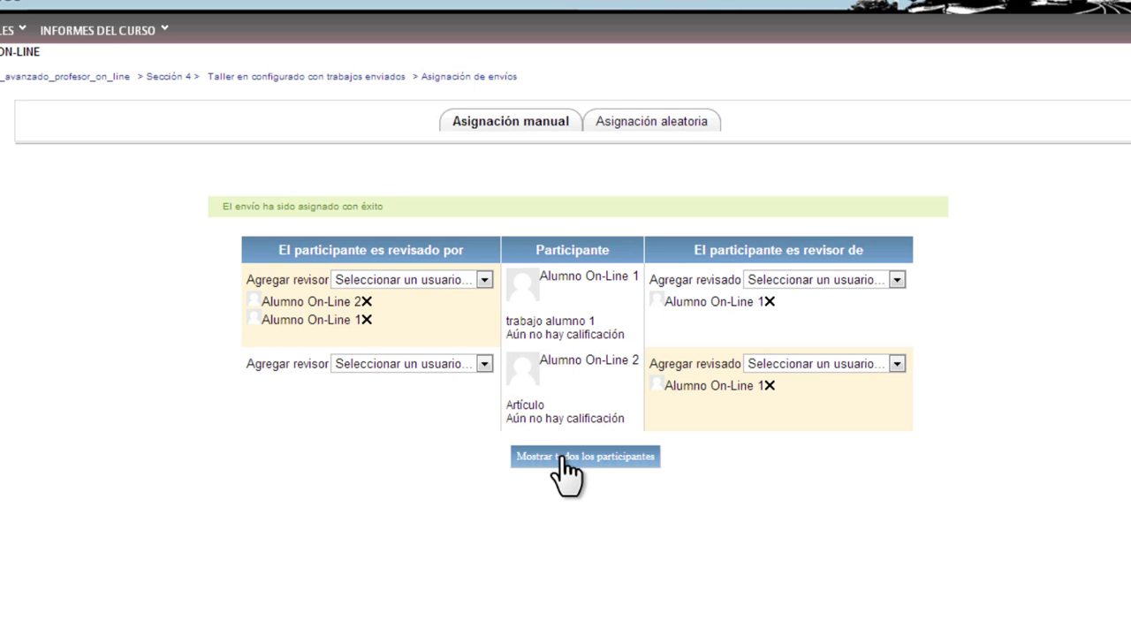
# - Set random allocation to 1 review per submission with self-assessments added, and save the changes
pyautogui.click(629, 120)
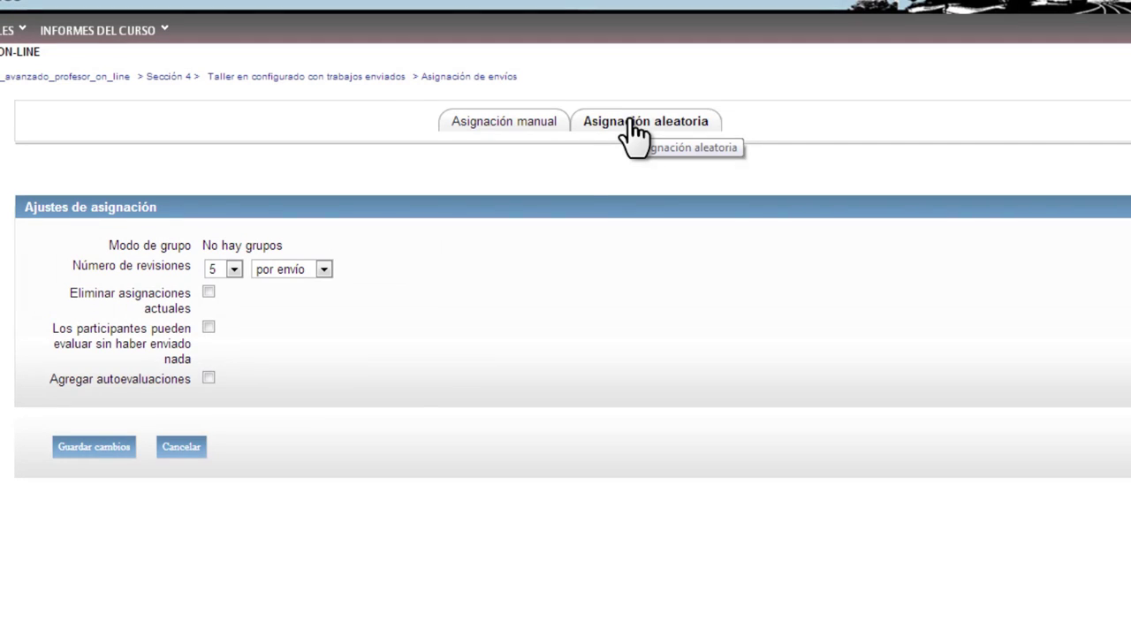
pyautogui.click(234, 269)
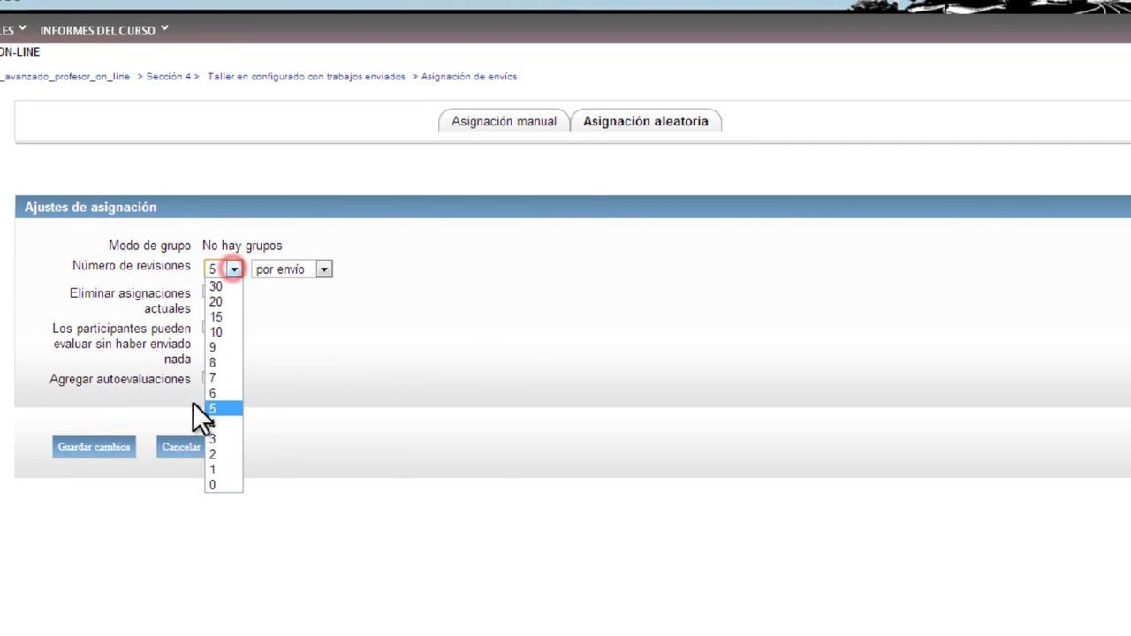
pyautogui.click(230, 468)
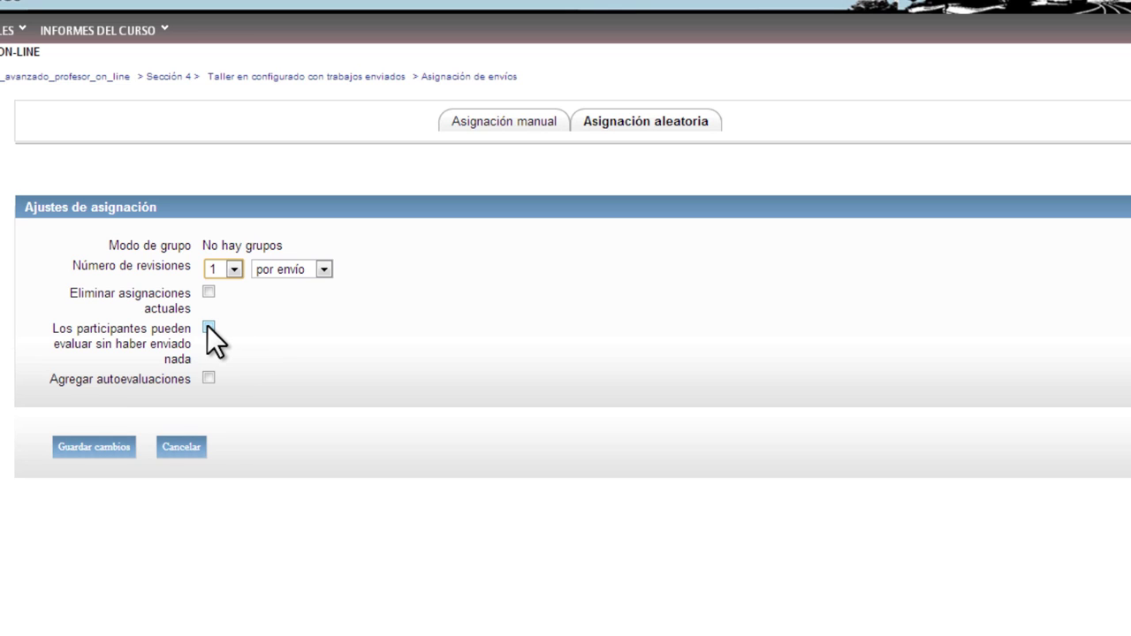
pyautogui.click(209, 378)
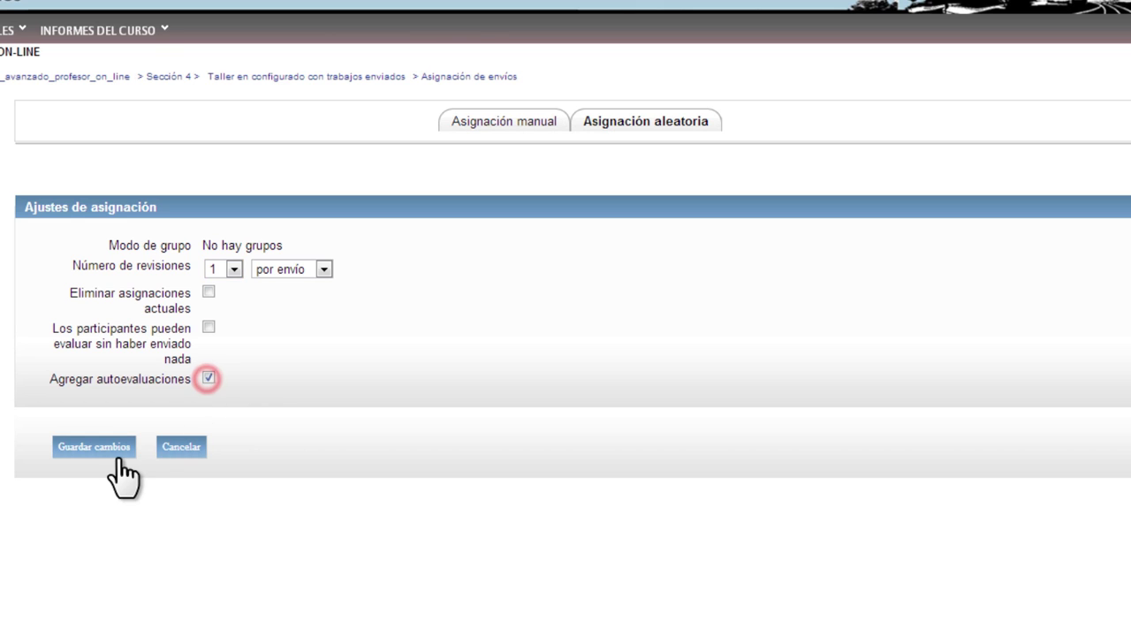
pyautogui.click(105, 447)
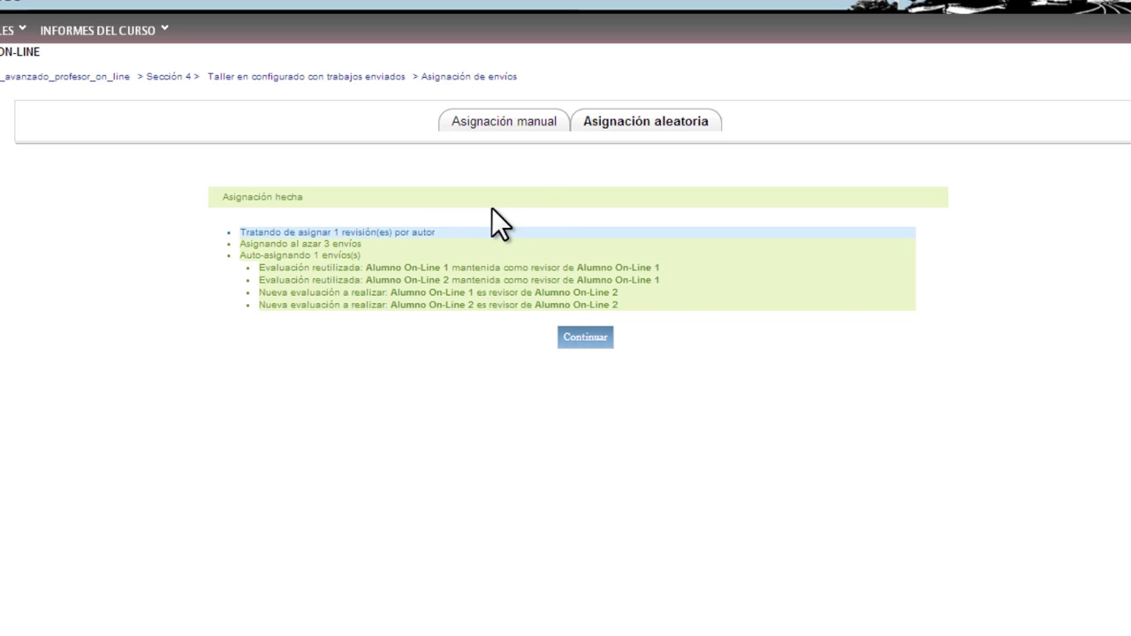
# - Review the reviewer assignments under manual allocation, and view "Taller en configurado con trabajos enviados" as the student in Firefox
pyautogui.click(493, 122)
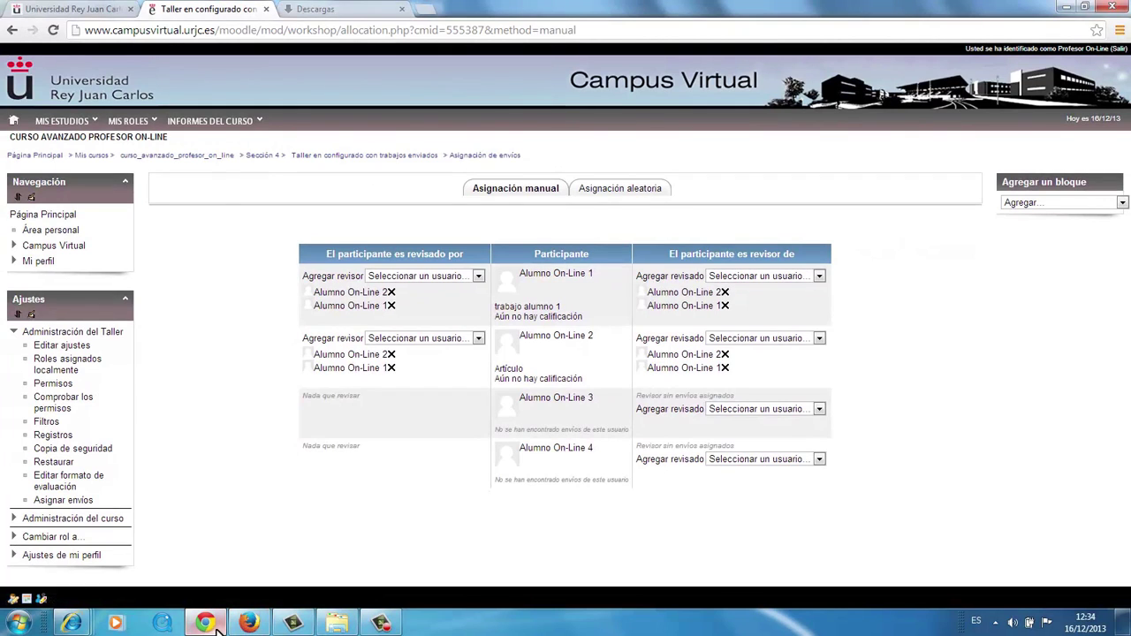
pyautogui.click(244, 627)
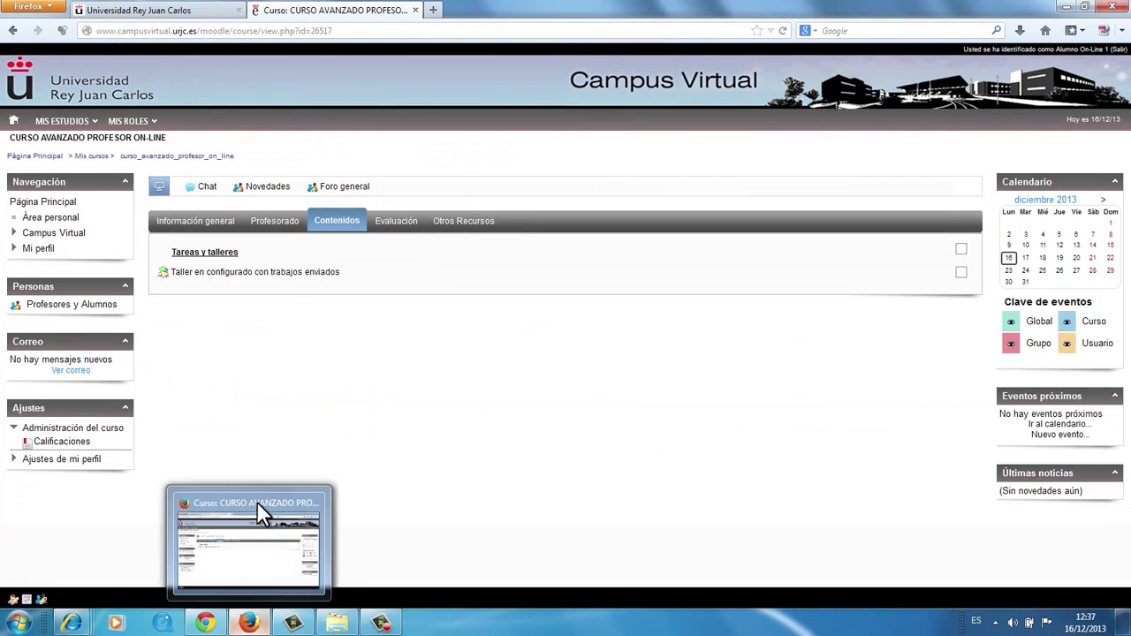
pyautogui.click(279, 277)
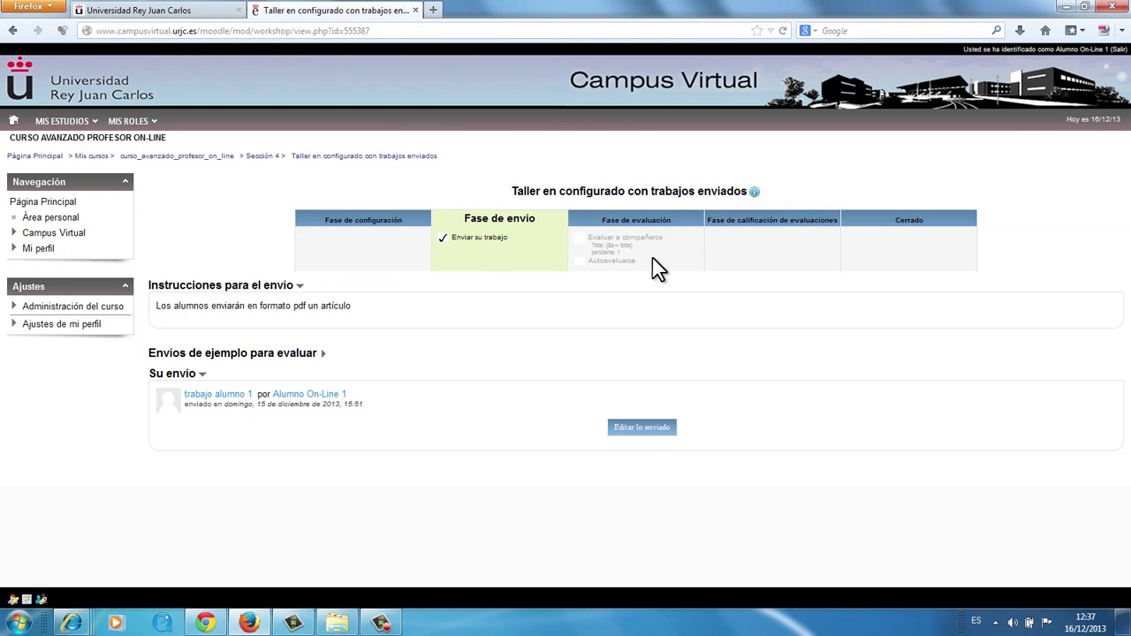
# - In Chrome, open "Taller en configurado con trabajos enviados" as teacher, change it to Fase de evaluación and confirm the change
pyautogui.click(207, 624)
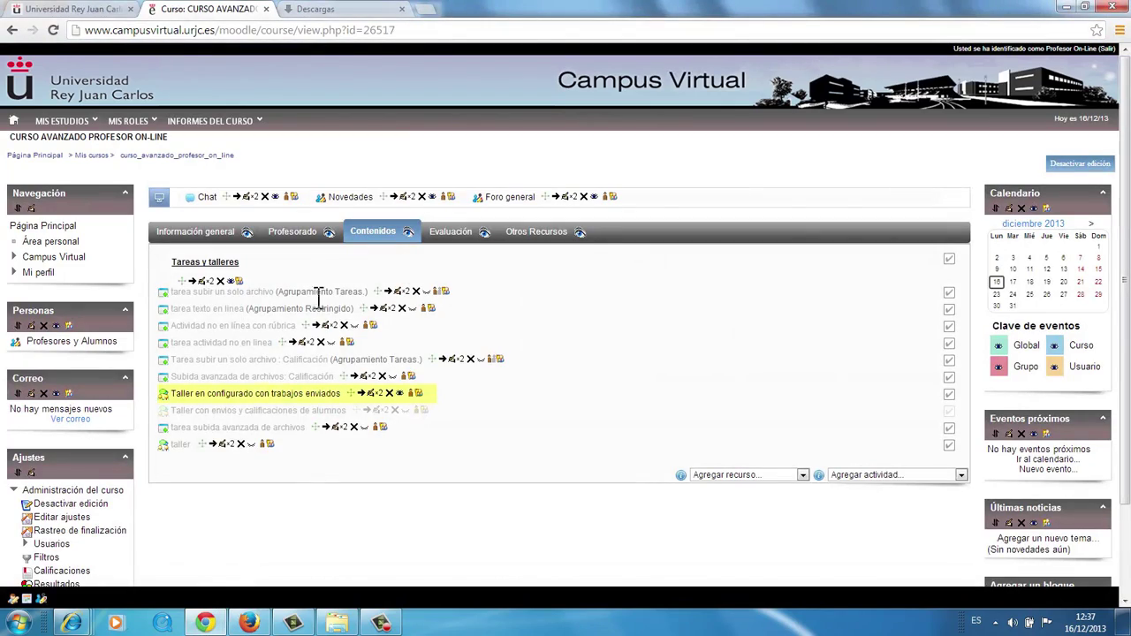
pyautogui.click(318, 394)
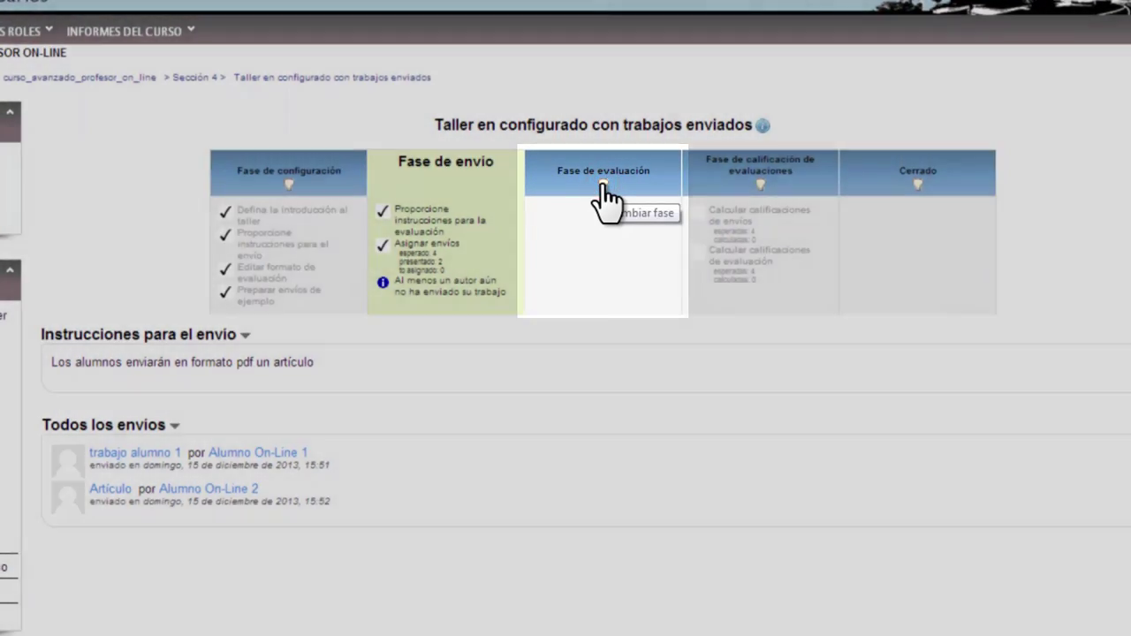
pyautogui.click(603, 186)
pyautogui.click(548, 185)
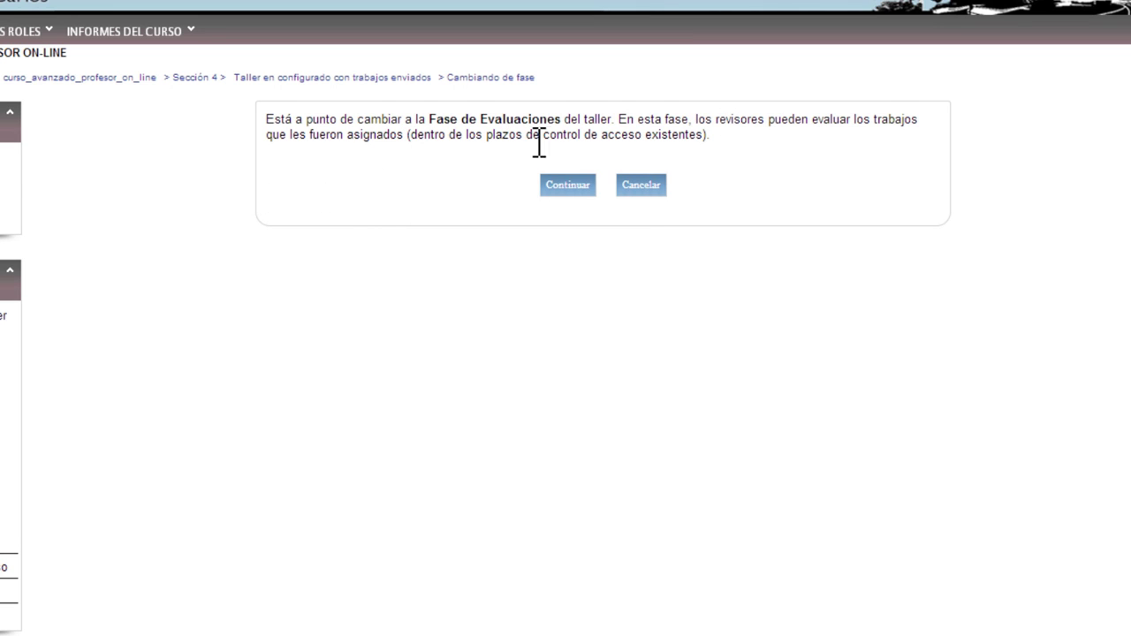
# - Confirm the change to Fase de Evaluaciones, and refresh the student's view of "Taller en configurado con trabajos enviados" in Firefox
pyautogui.click(560, 185)
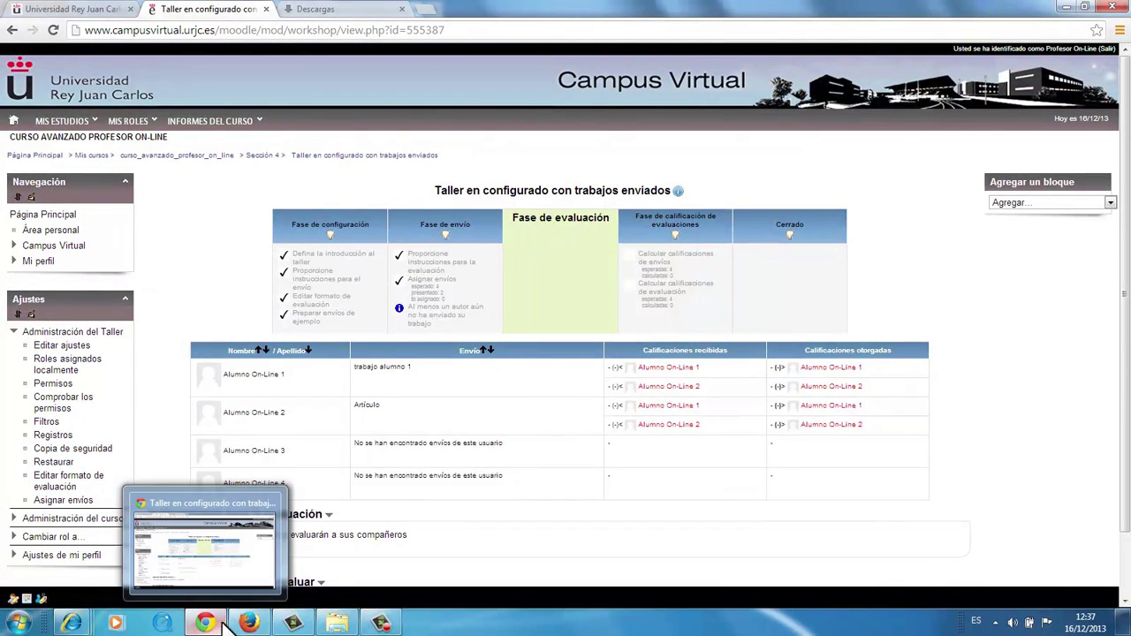
pyautogui.click(248, 624)
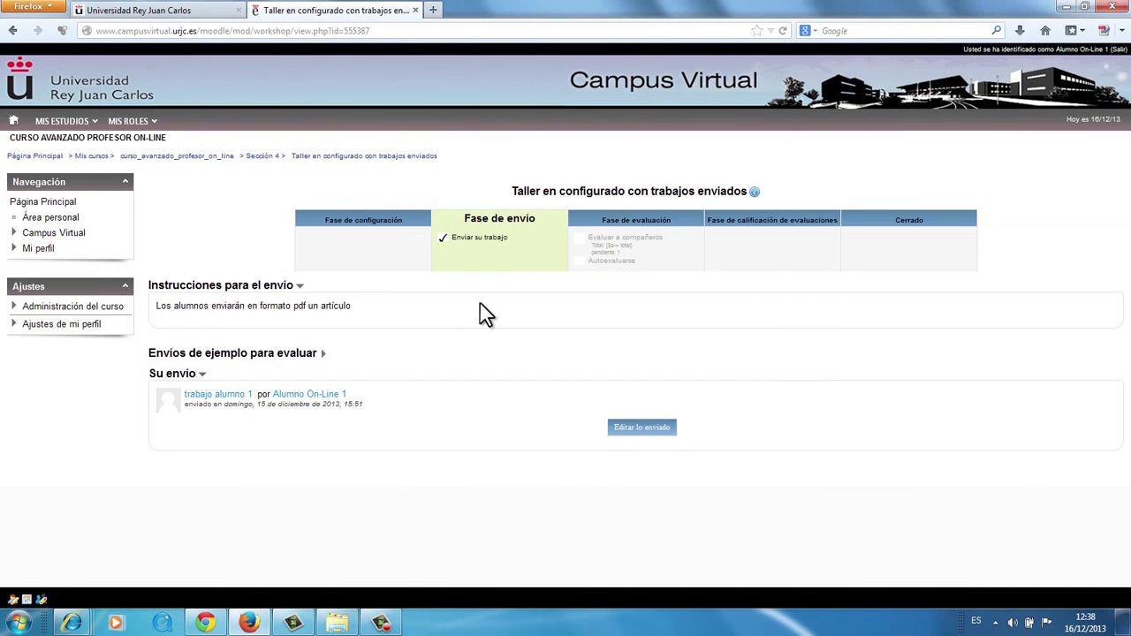
pyautogui.press('F5')
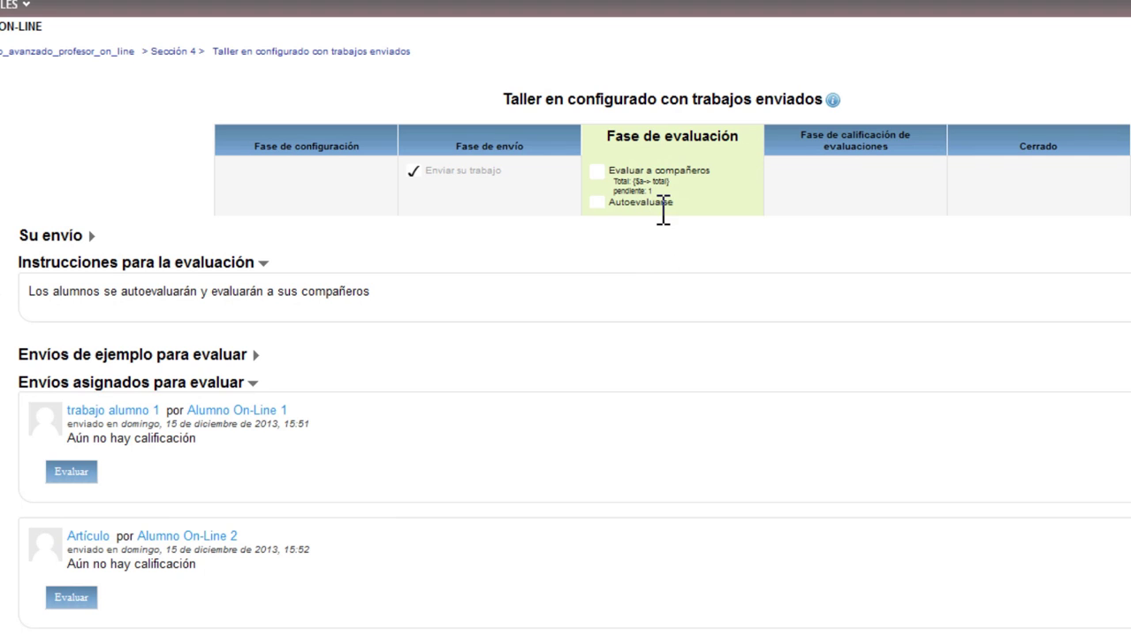
pyautogui.scroll(-1, 542, 399)
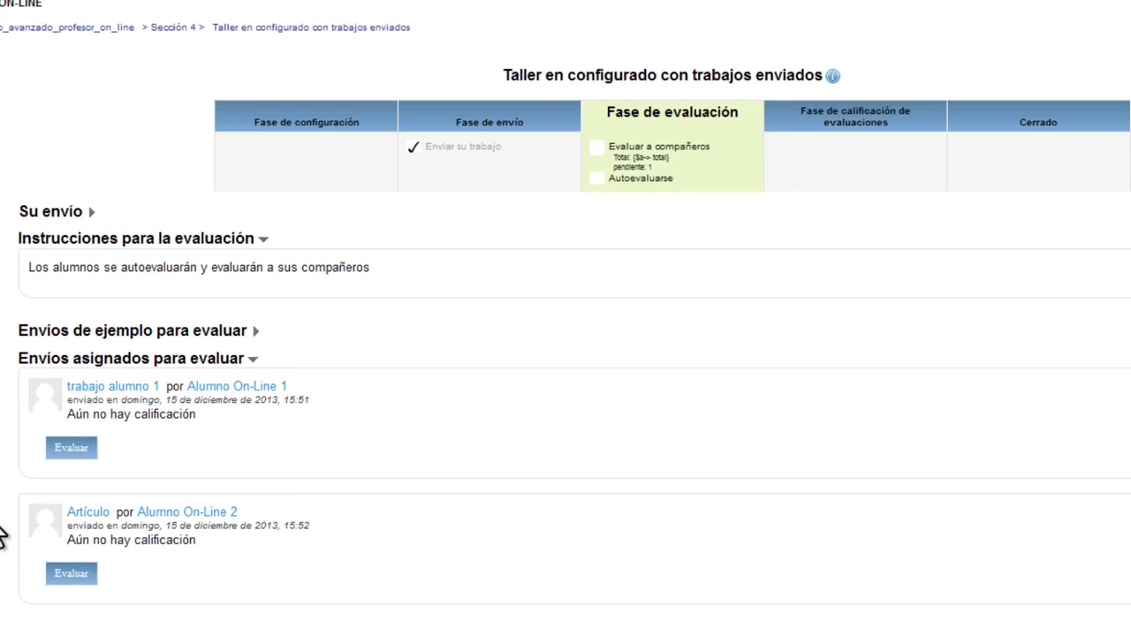
# - Open the evaluation of "trabajo alumno 1" and grade Aspecto 1 (Indice) 96 / 100 with the comment "muy bueno"
pyautogui.click(66, 448)
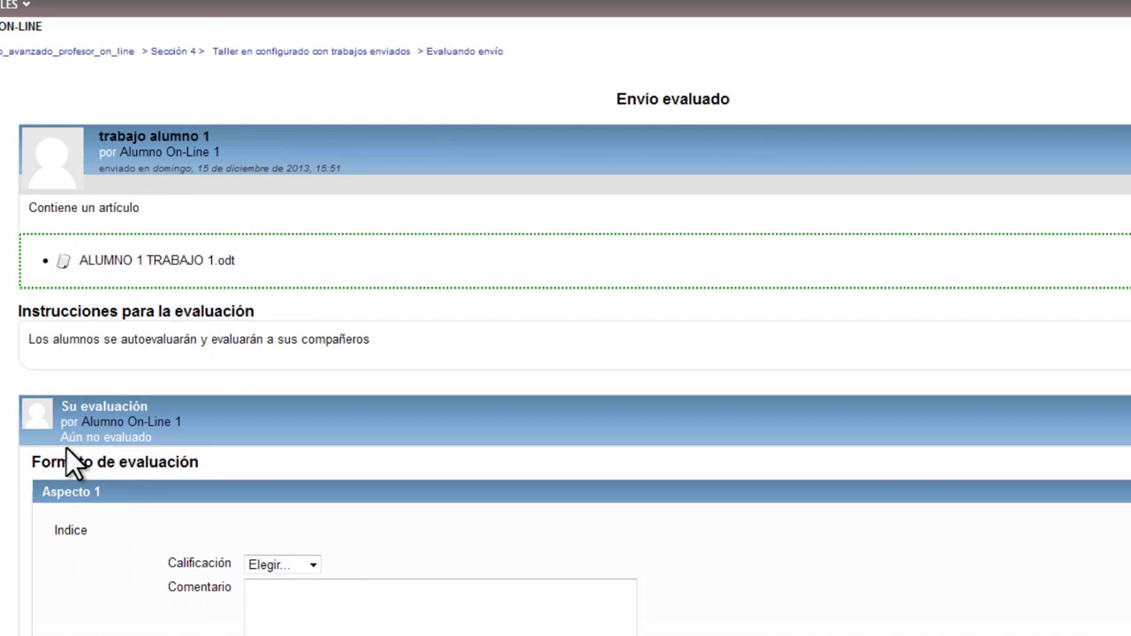
pyautogui.scroll(-4, 469, 379)
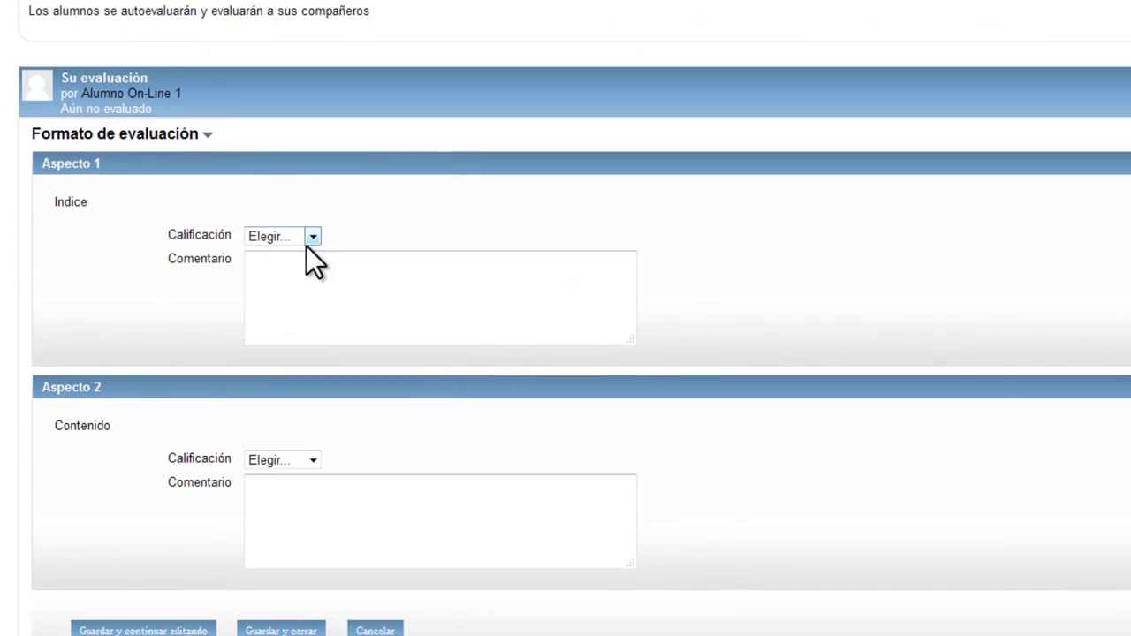
pyautogui.click(313, 237)
pyautogui.click(285, 335)
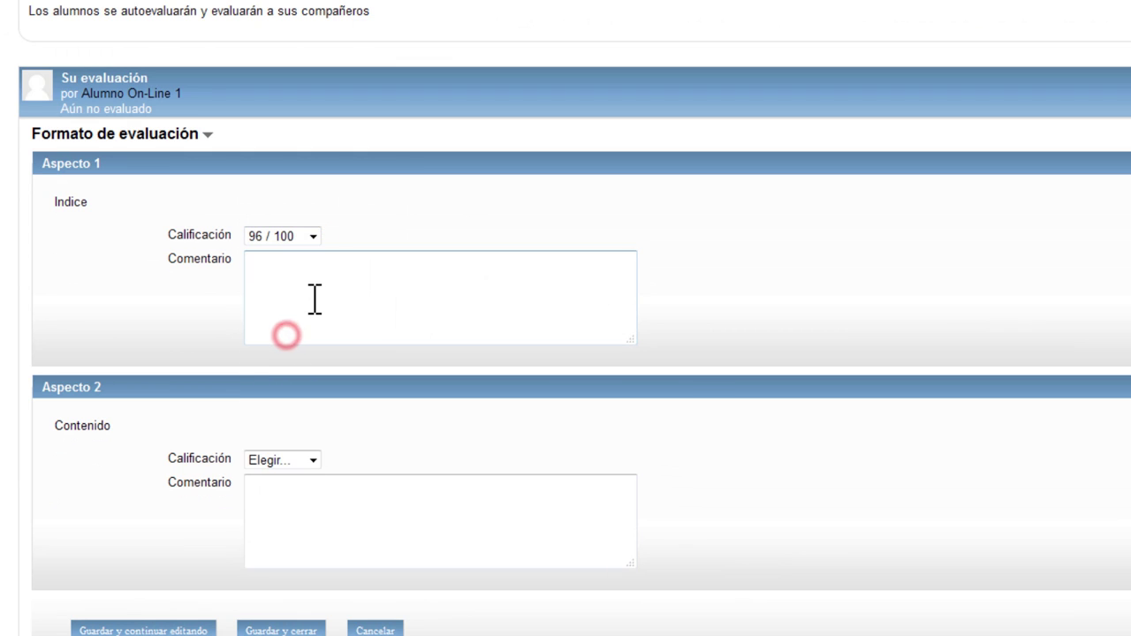
pyautogui.click(315, 298)
pyautogui.write('muy bue')
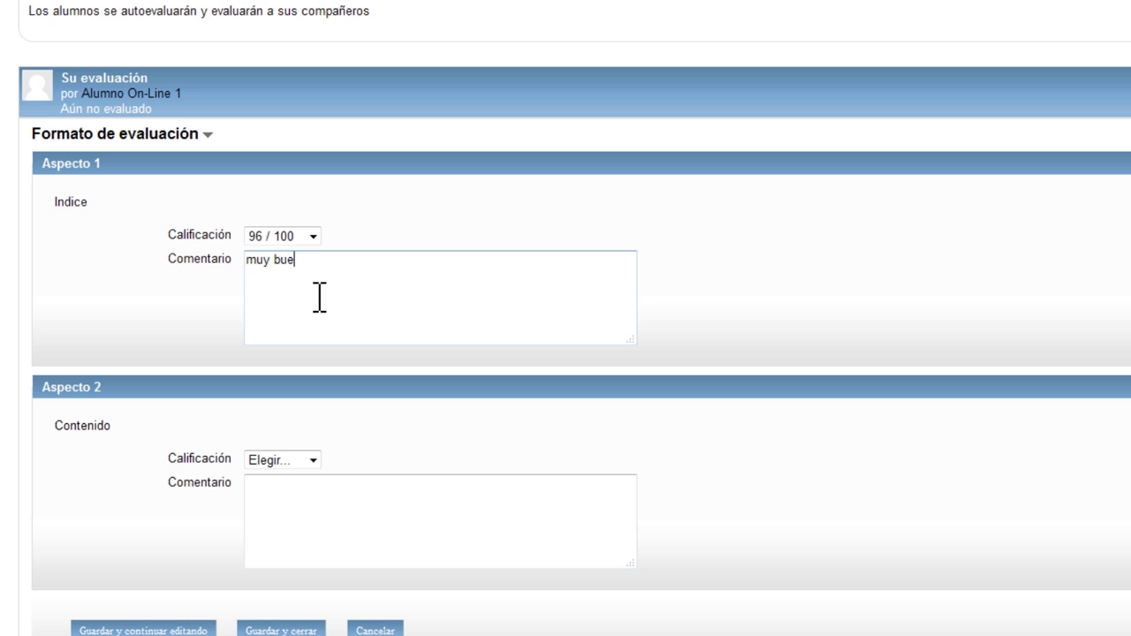
pyautogui.write('no')
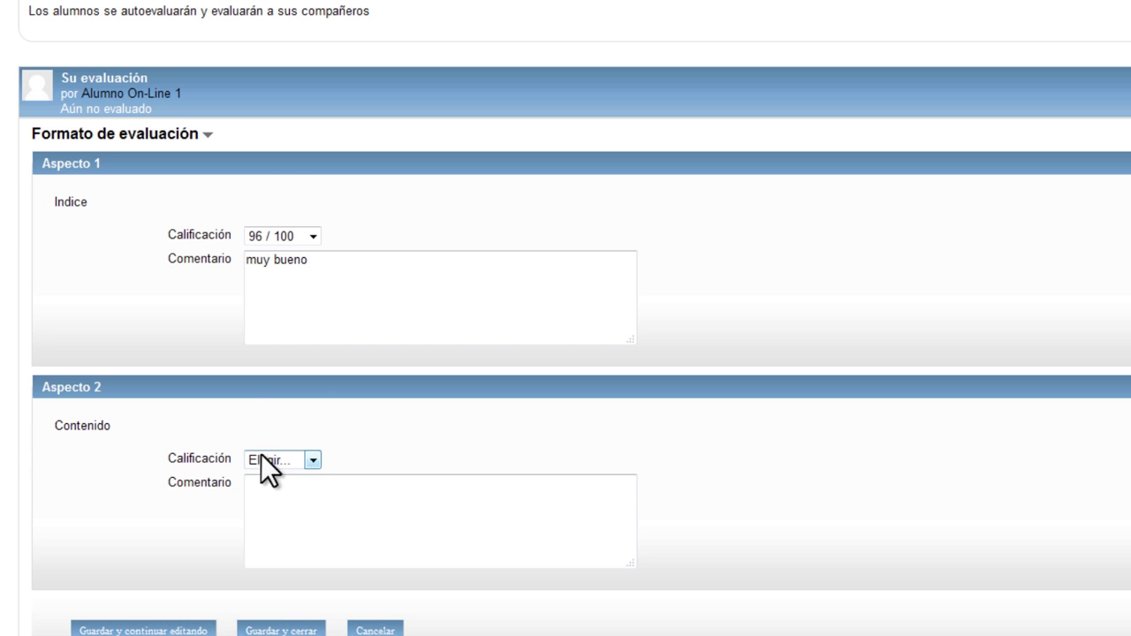
# - Grade Aspecto 2 (Contenido) of "trabajo alumno 1" 84 / 100 with the comment "muy bueno", and save and close the evaluation
pyautogui.click(312, 458)
pyautogui.click(274, 413)
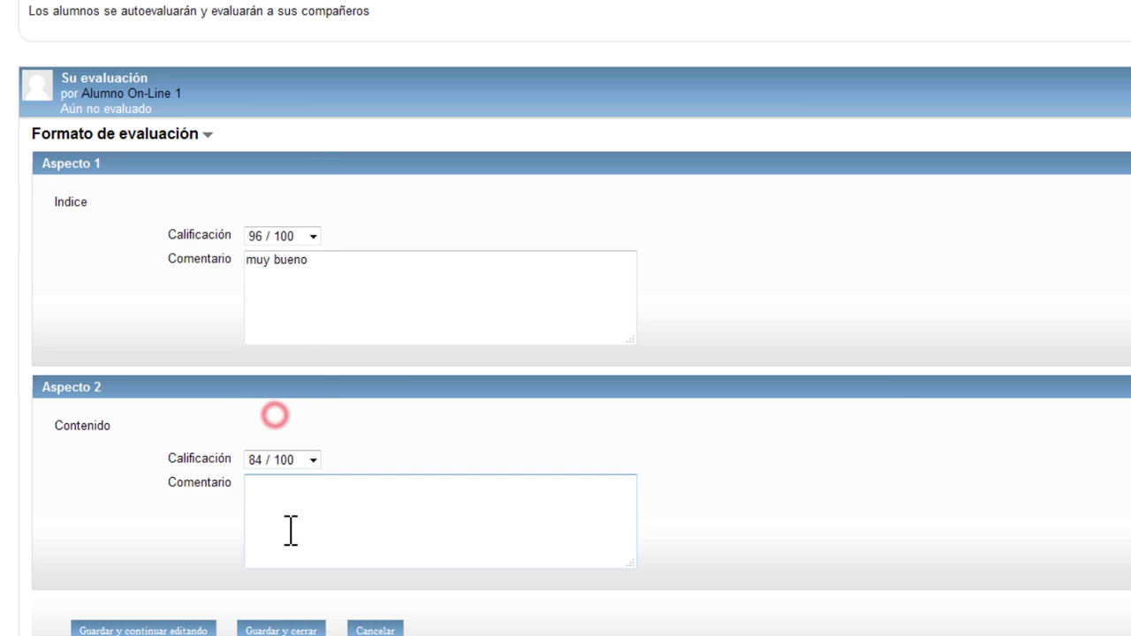
pyautogui.click(291, 527)
pyautogui.write('muy')
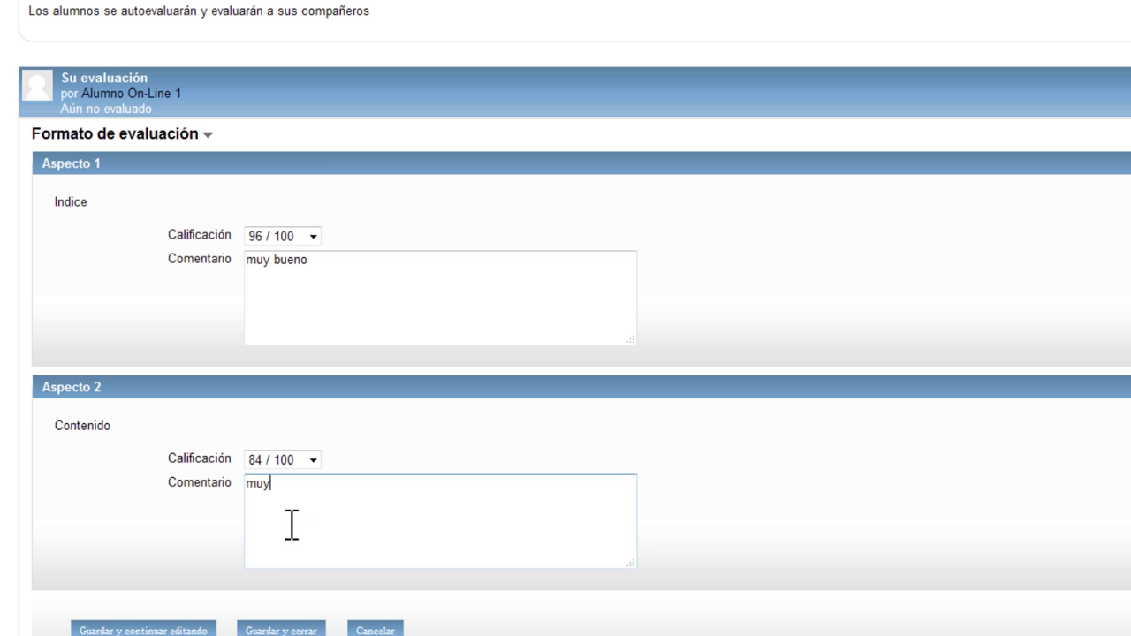
pyautogui.write(' bueno')
pyautogui.scroll(-1, 51, 631)
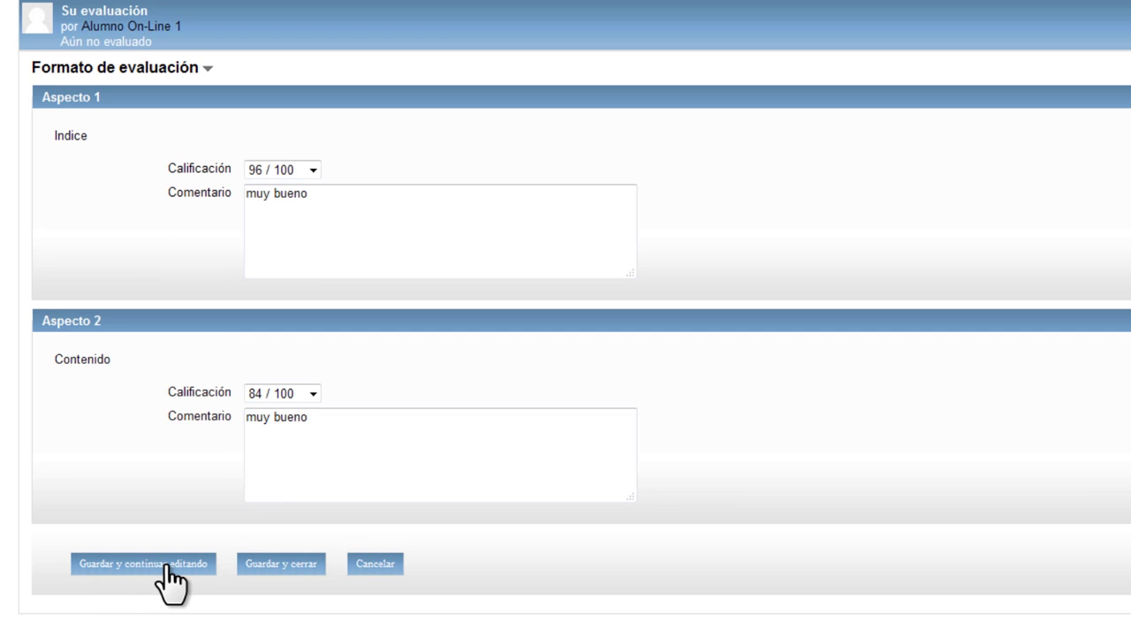
pyautogui.click(274, 563)
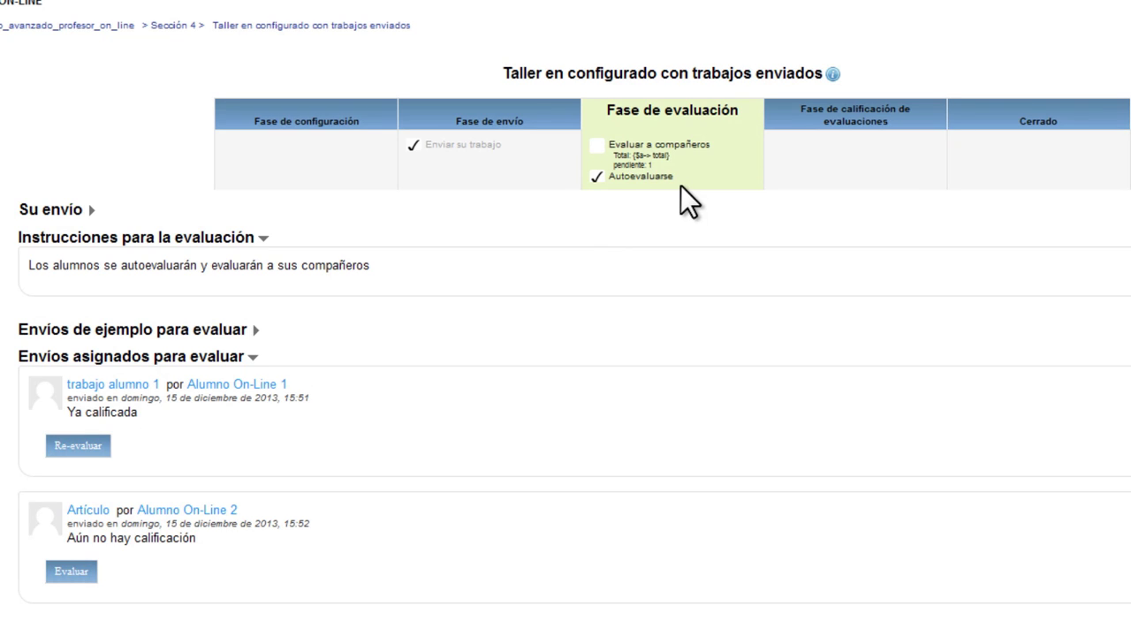
# - Open the evaluation of "Artículo" by Alumno On-Line 2 and grade Aspecto 1 (Indice) 10 / 100 with the comment "malo"
pyautogui.click(72, 573)
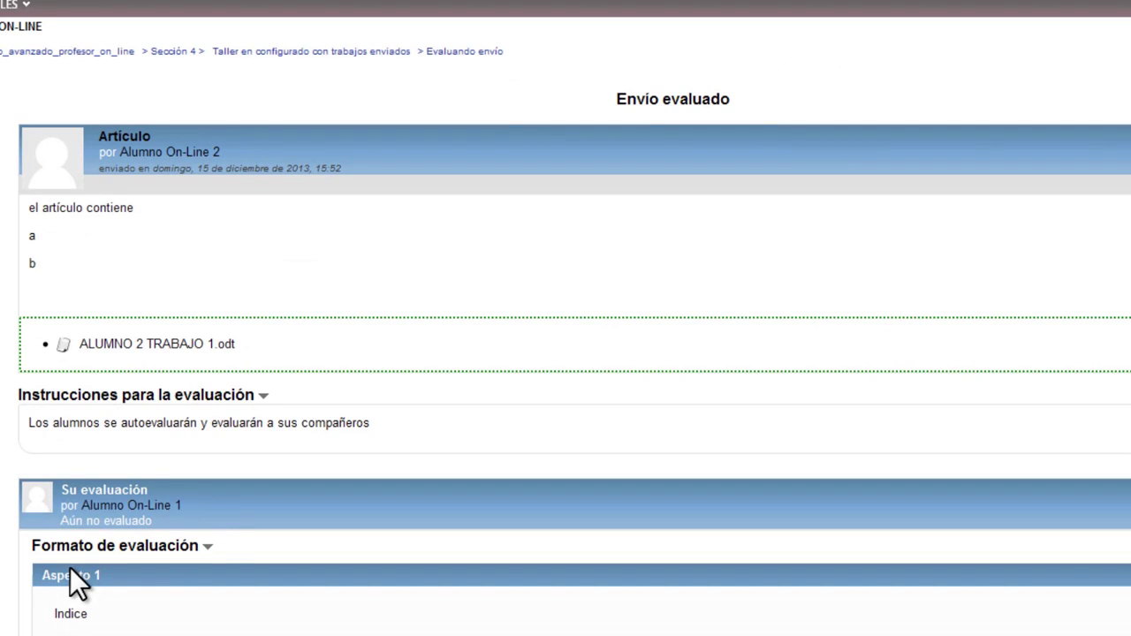
pyautogui.scroll(-3, 215, 535)
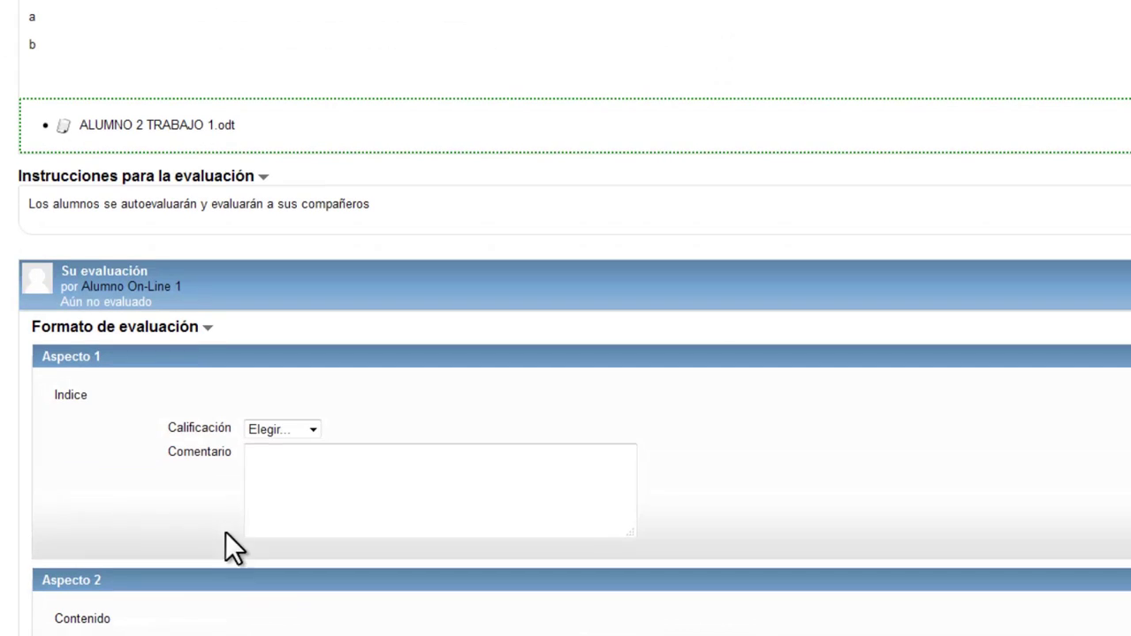
pyautogui.click(313, 428)
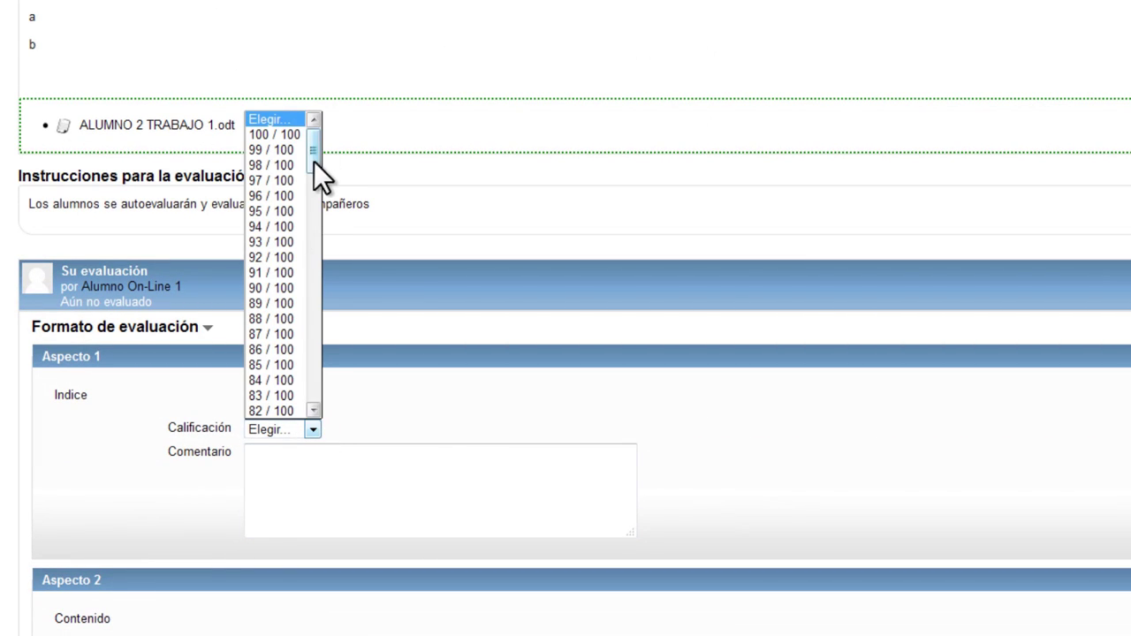
pyautogui.moveTo(313, 159); pyautogui.dragTo(303, 373)
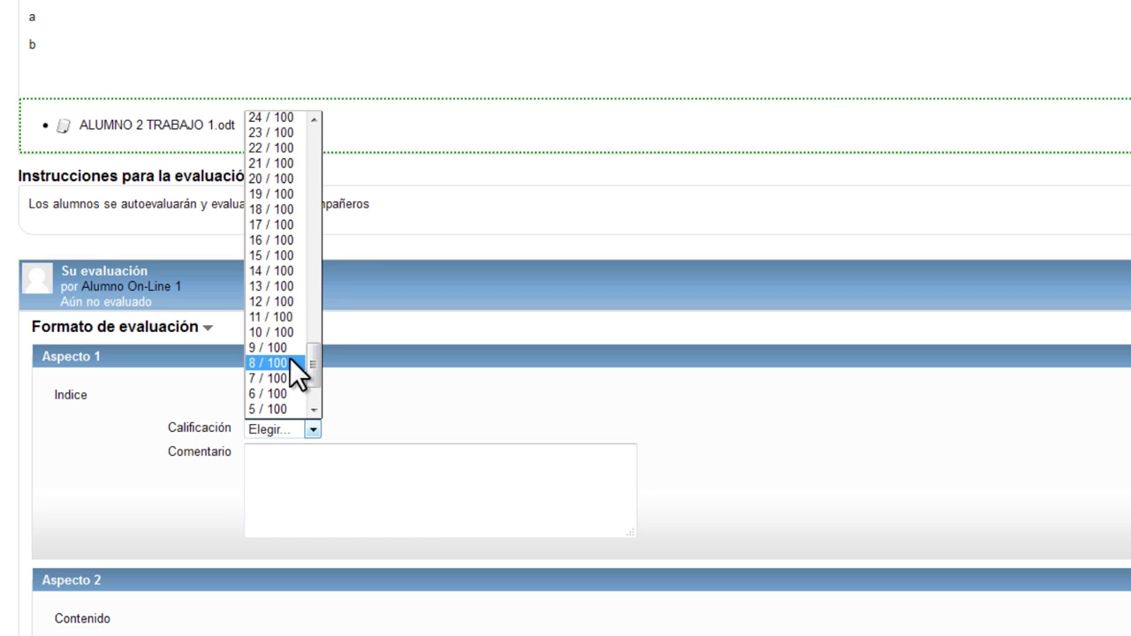
pyautogui.click(269, 333)
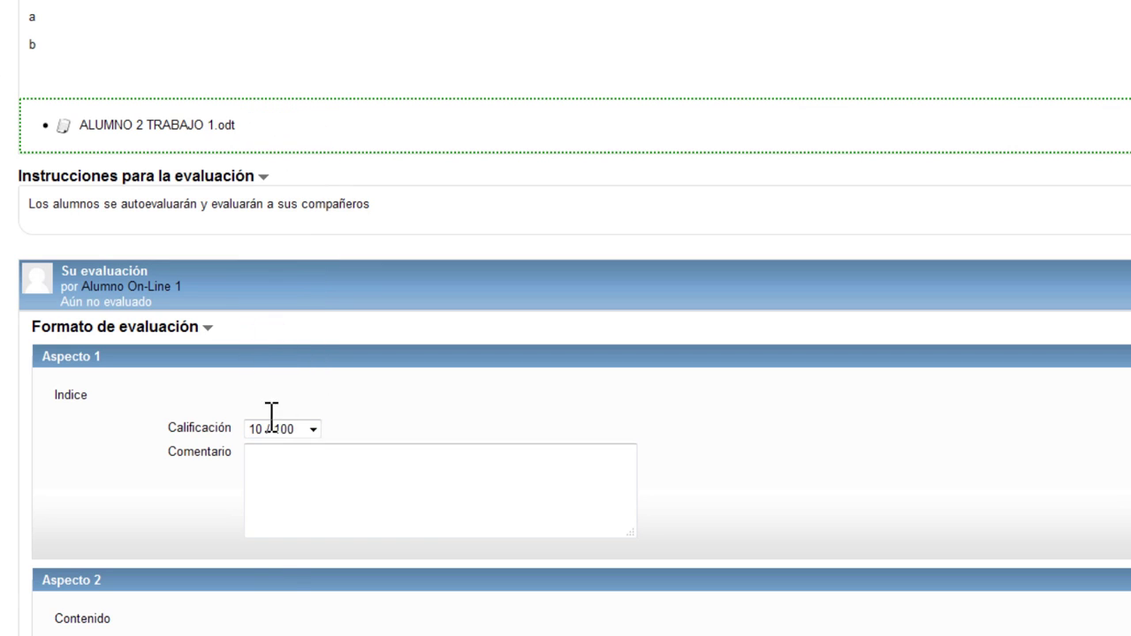
pyautogui.click(292, 483)
pyautogui.write('malo')
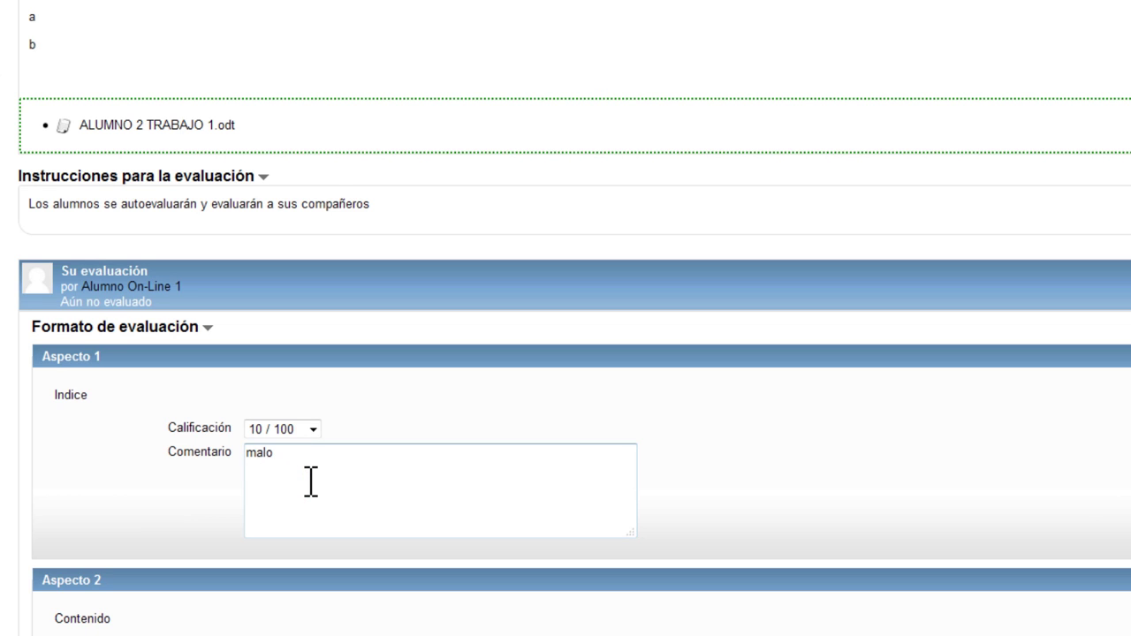
# - Grade Aspecto 2 (Contenido) of "Artículo" 15 / 100 with the comment "malo", and save and close the evaluation
pyautogui.scroll(-3, 371, 510)
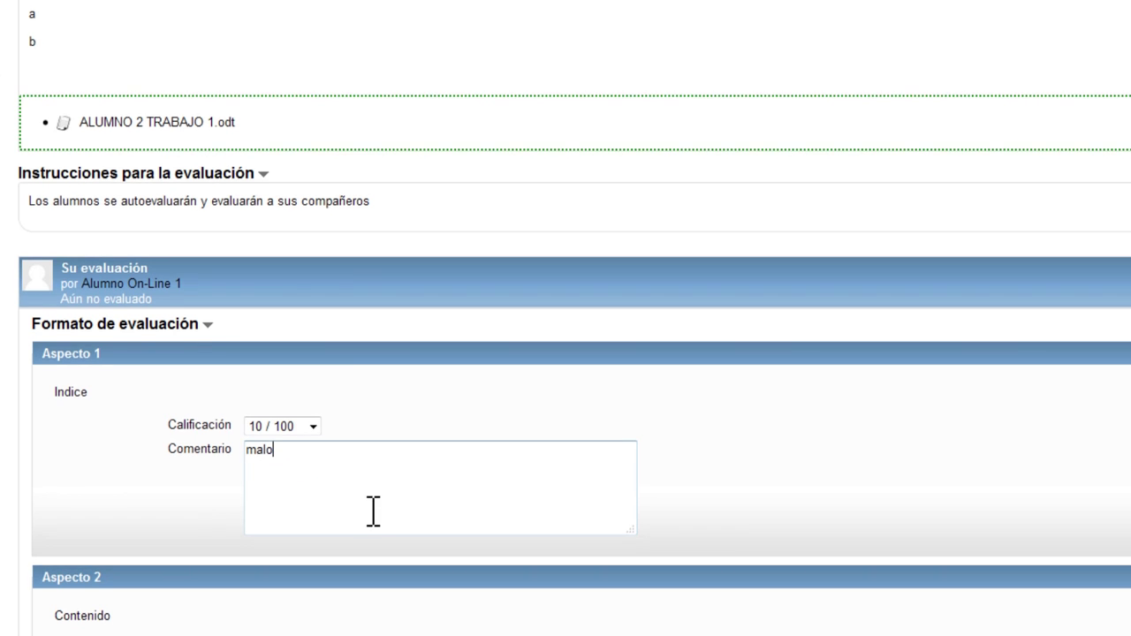
pyautogui.click(313, 433)
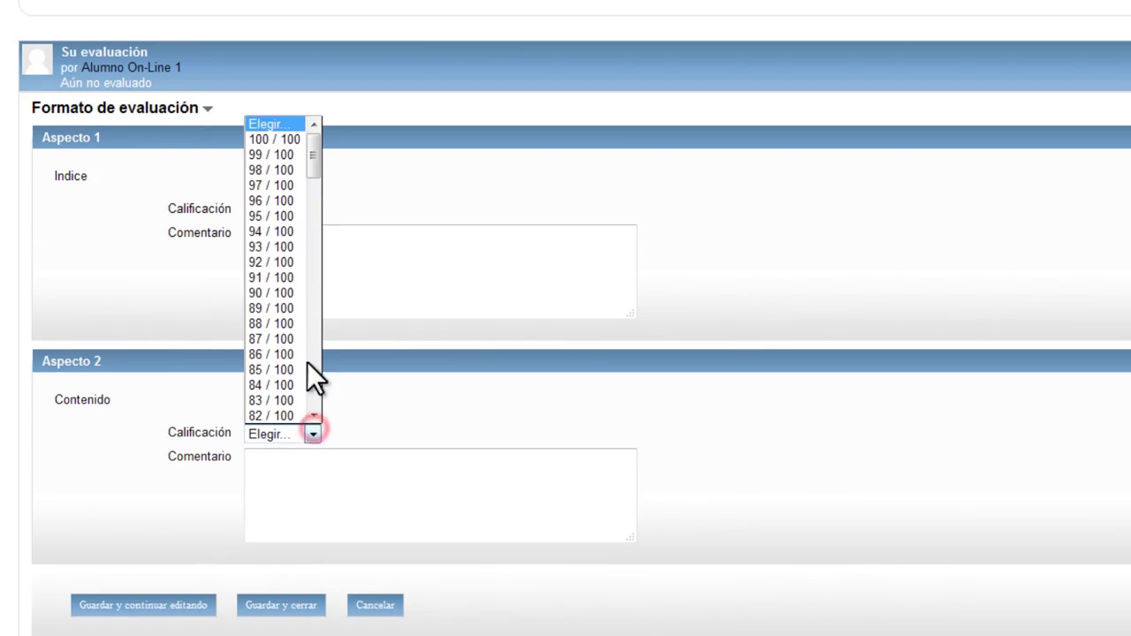
pyautogui.moveTo(315, 161); pyautogui.dragTo(310, 370)
pyautogui.click(281, 285)
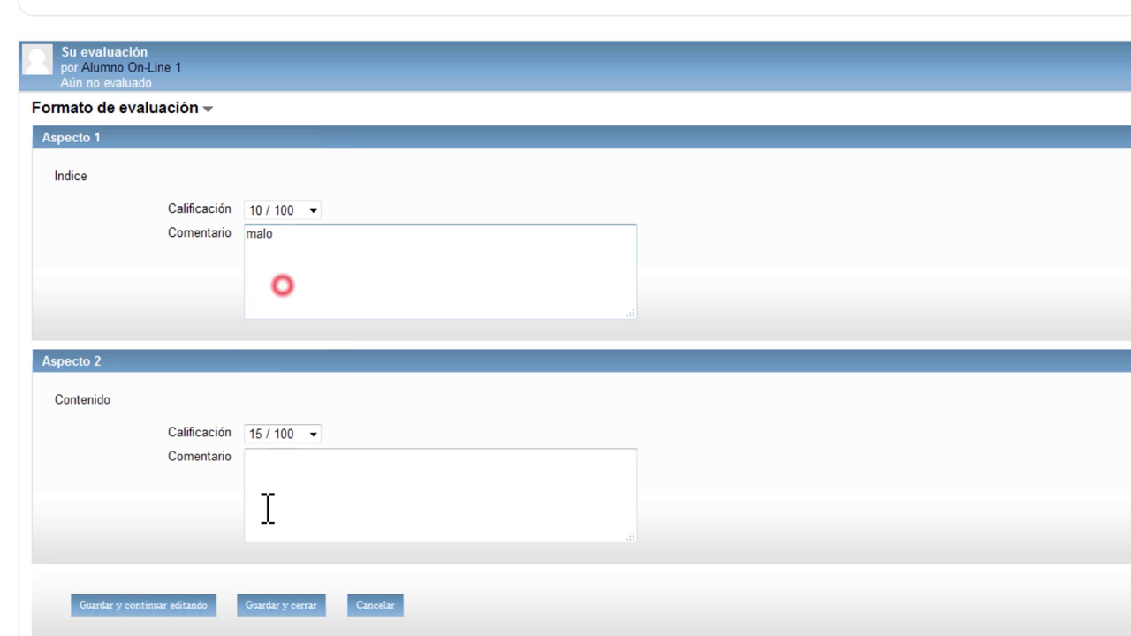
pyautogui.click(298, 482)
pyautogui.write('malo')
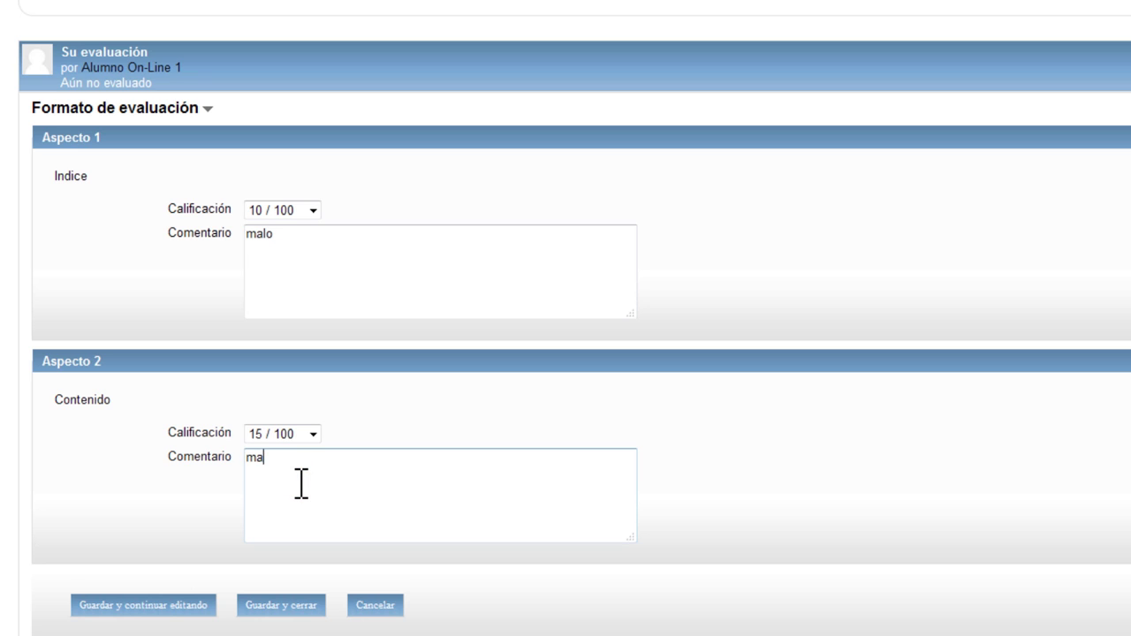
pyautogui.click(172, 613)
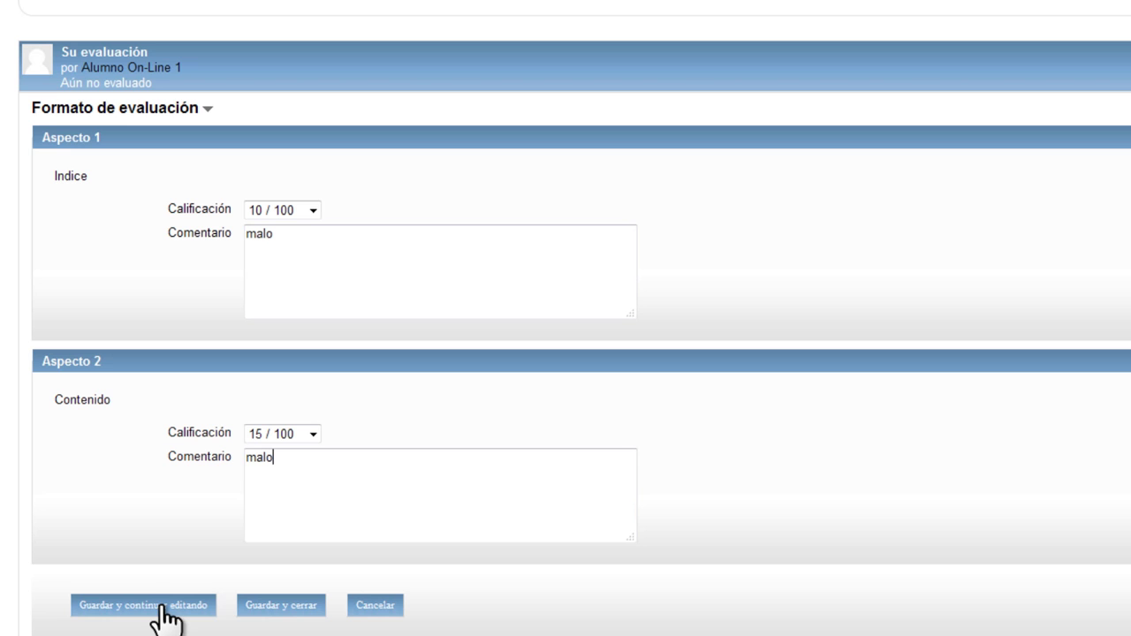
pyautogui.click(253, 604)
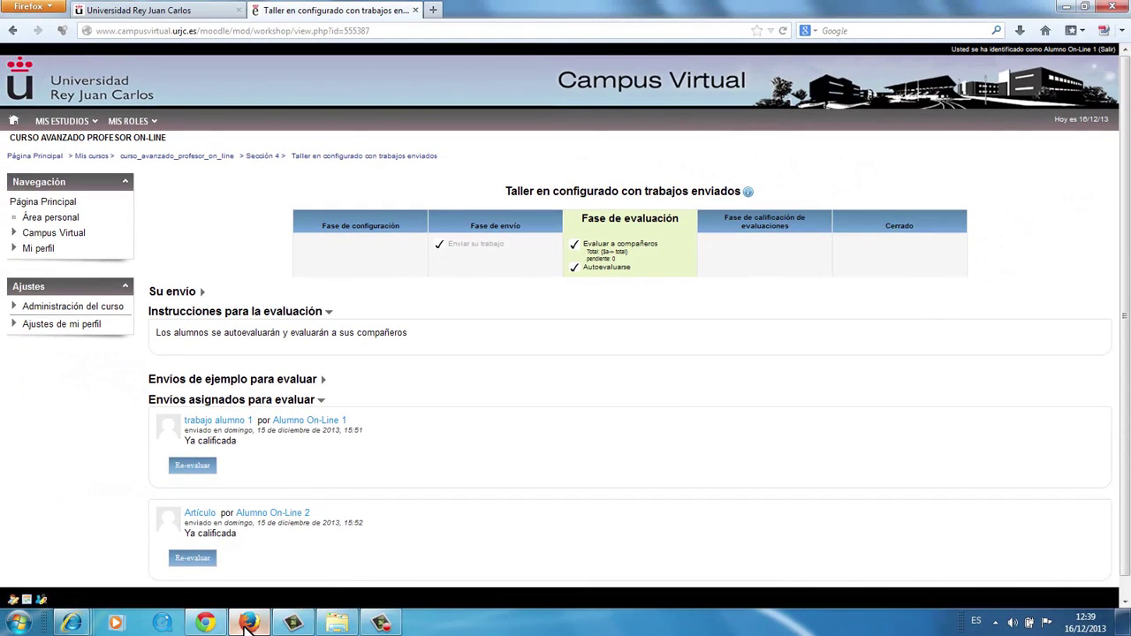
# - In Chrome, open the submission "trabajo alumno 1" as teacher and review the evaluations by its assigned reviewers
pyautogui.moveTo(247, 624)
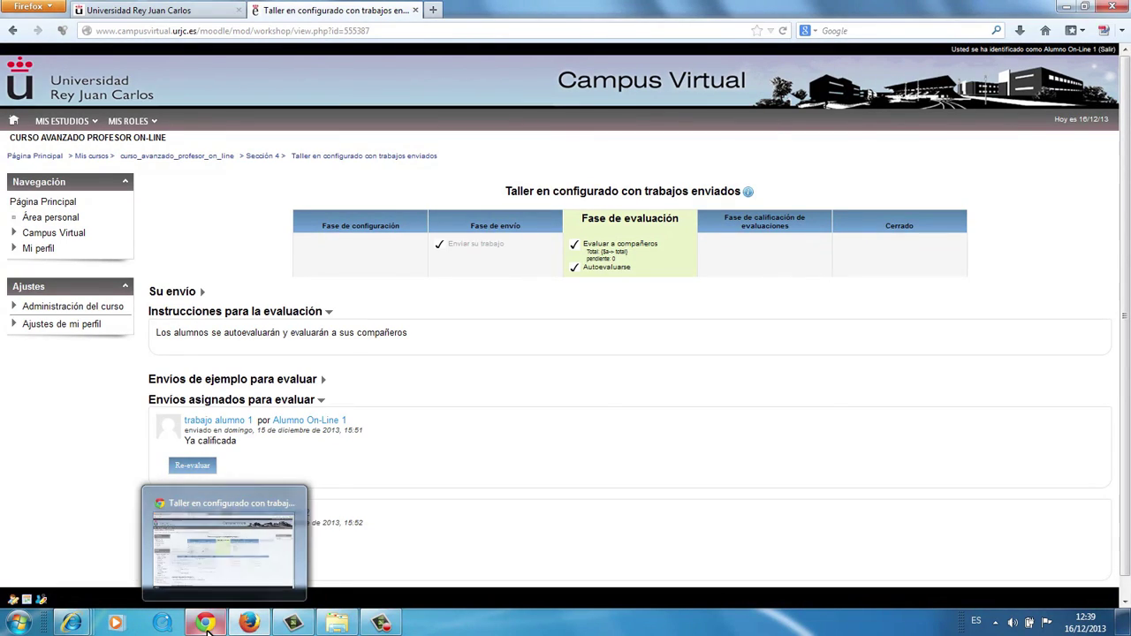
pyautogui.click(204, 624)
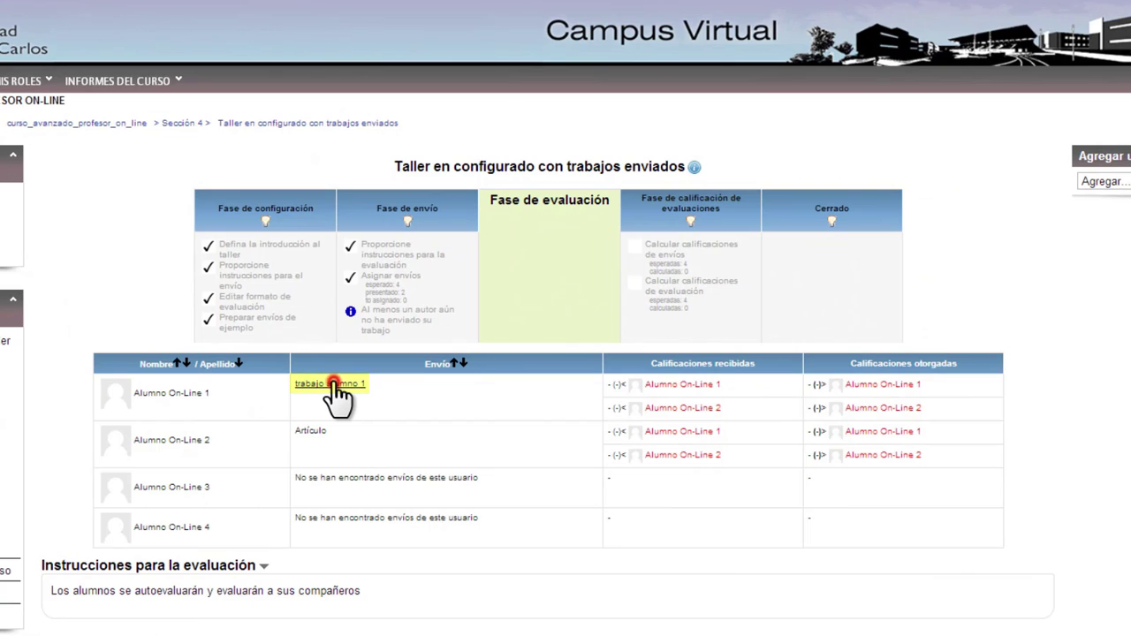
pyautogui.click(333, 385)
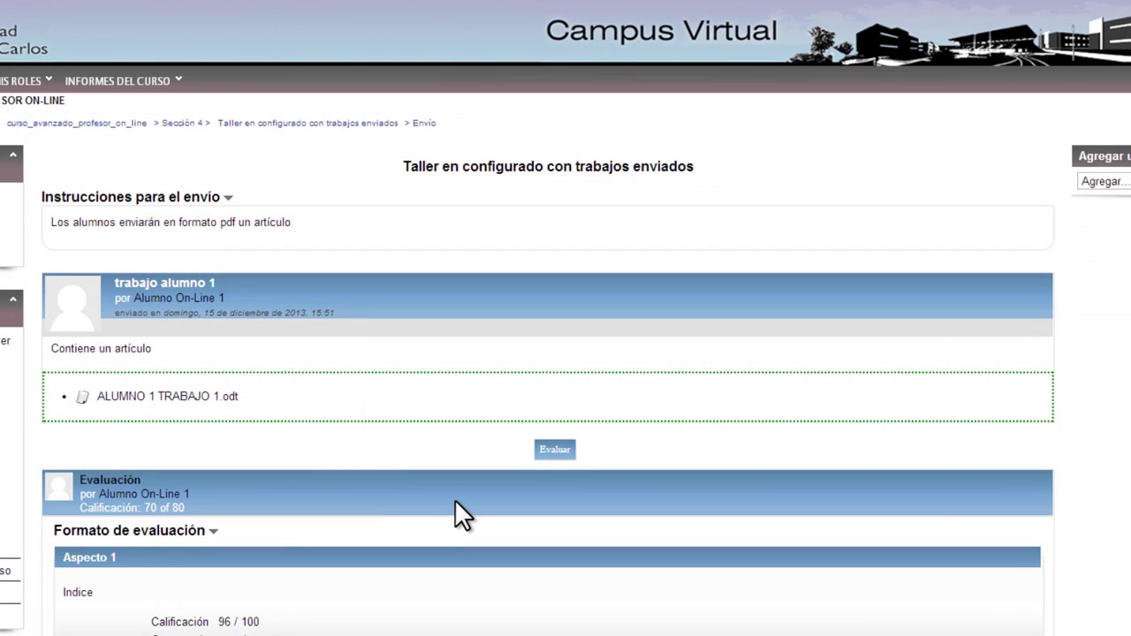
pyautogui.scroll(-2, 455, 498)
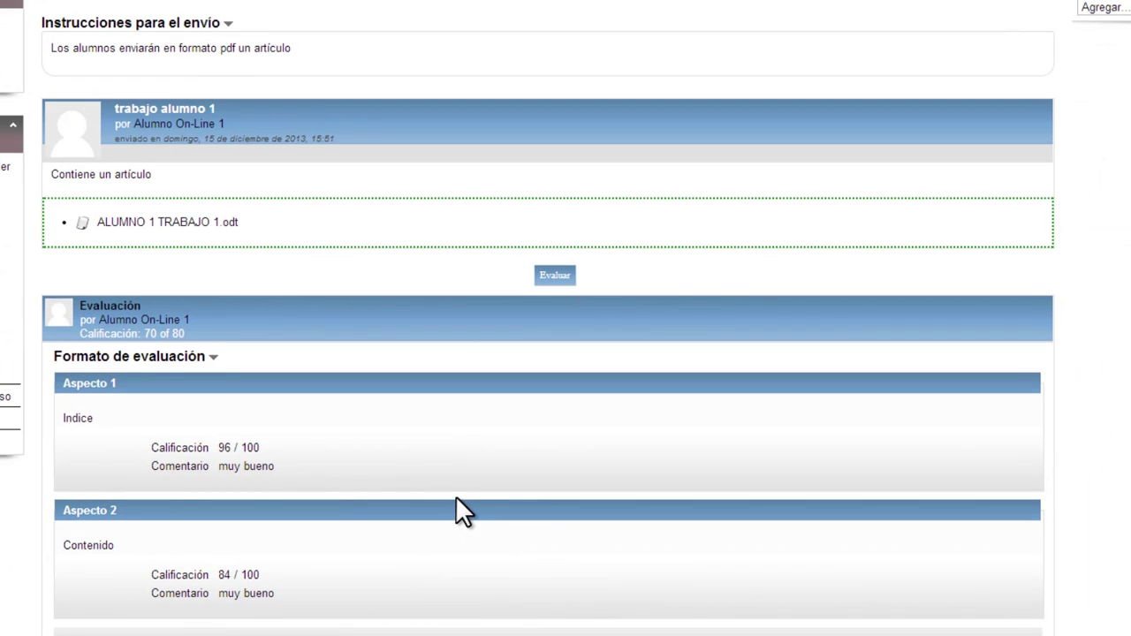
pyautogui.scroll(-2, 455, 498)
pyautogui.scroll(4, 455, 498)
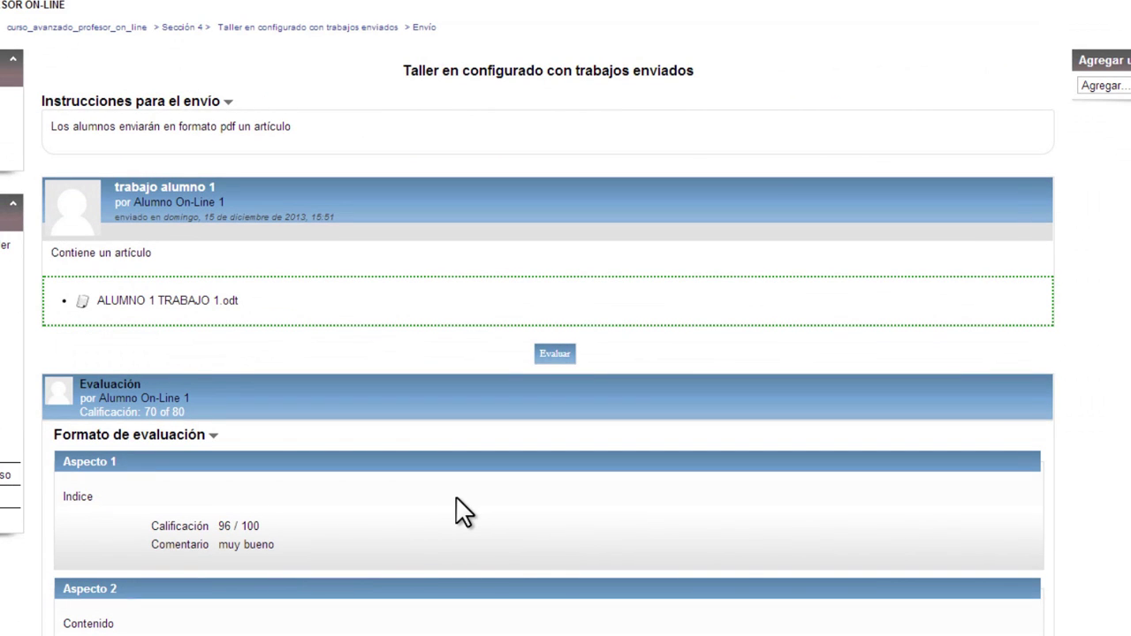
pyautogui.scroll(-4, 456, 500)
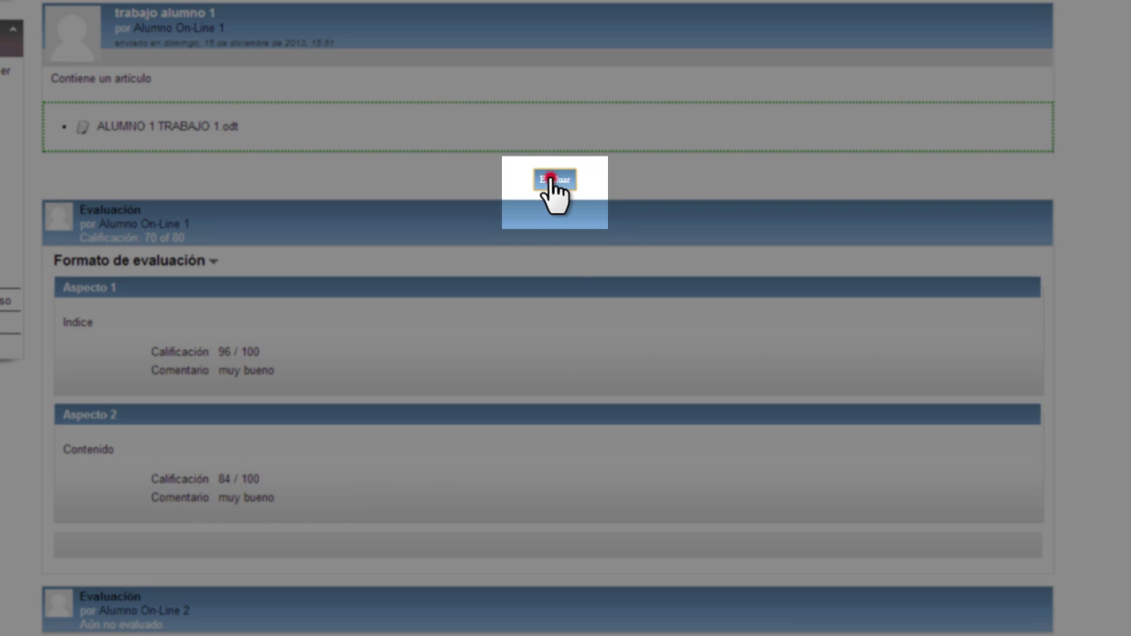
# - Start the teacher's own evaluation of "trabajo alumno 1", grading Aspecto 1 (Indice) 93 / 100 with the comment "bueno"
pyautogui.click(552, 180)
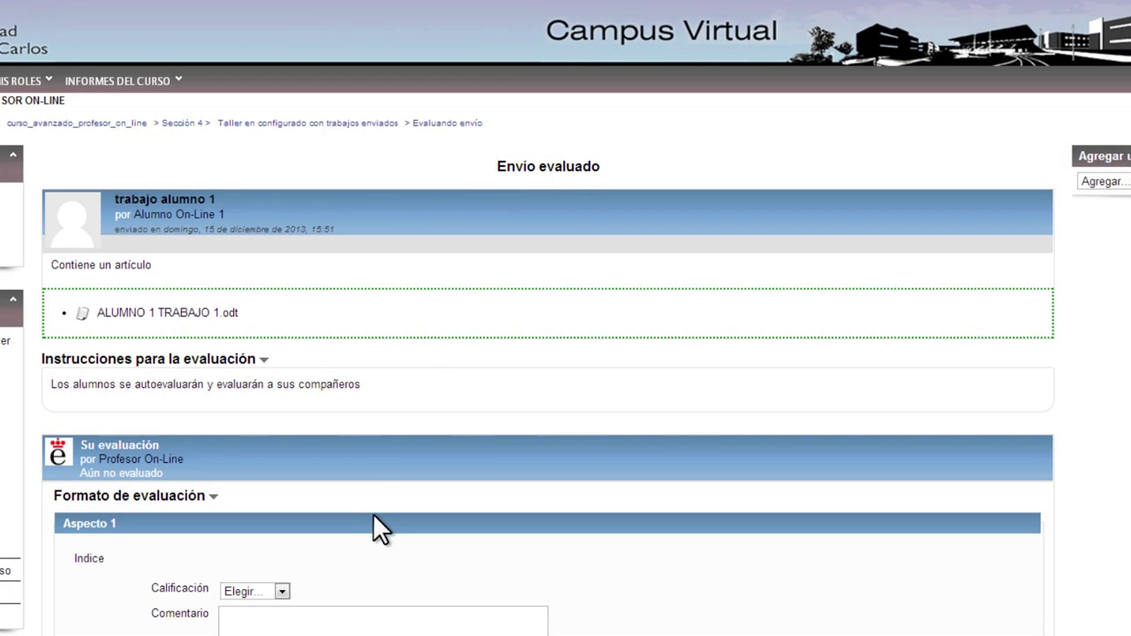
pyautogui.scroll(-4, 372, 522)
pyautogui.click(281, 417)
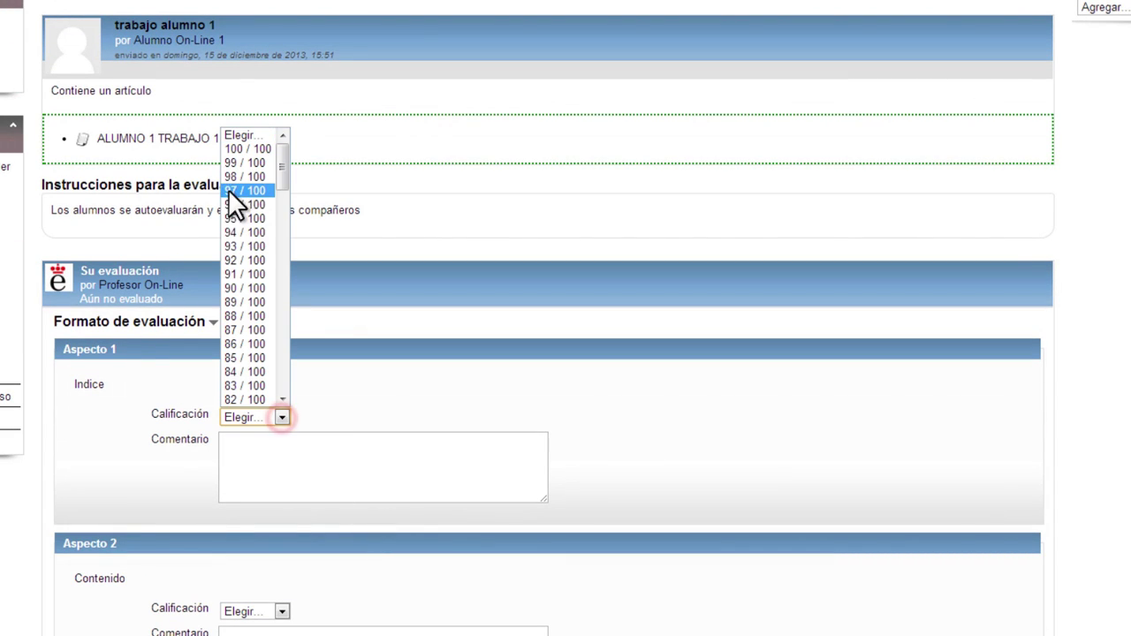
pyautogui.click(240, 245)
pyautogui.click(263, 472)
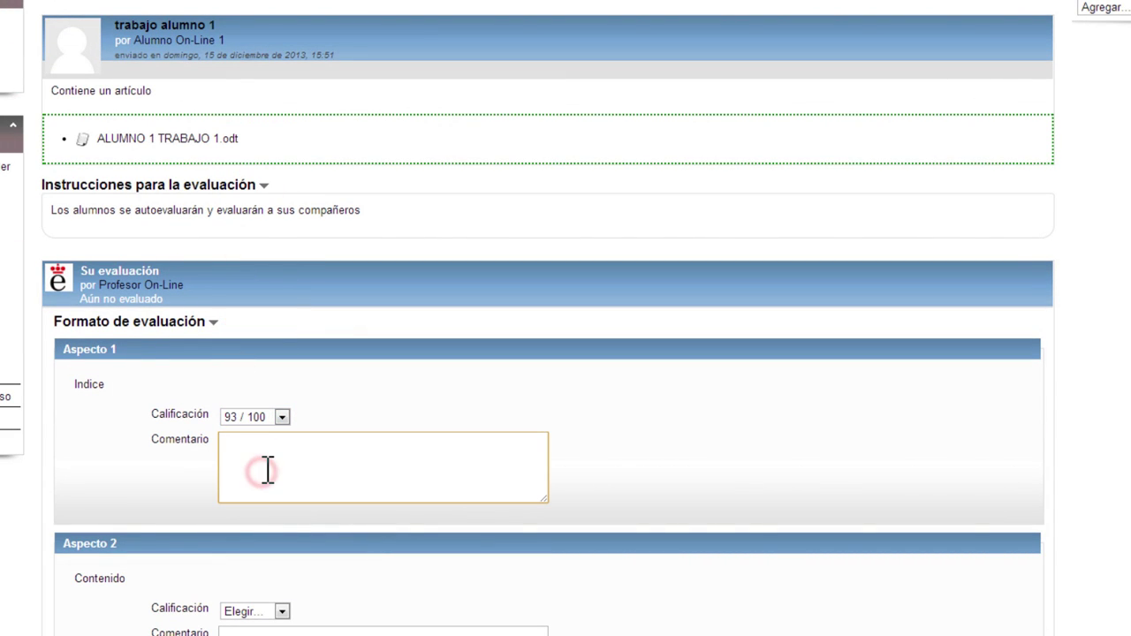
pyautogui.write('bueno')
pyautogui.press('BackSpace')
# - Grade Aspecto 2 (Contenido) of "trabajo alumno 1" 86 / 100 with the comment "b ueno"
pyautogui.scroll(-2, 265, 486)
pyautogui.click(280, 435)
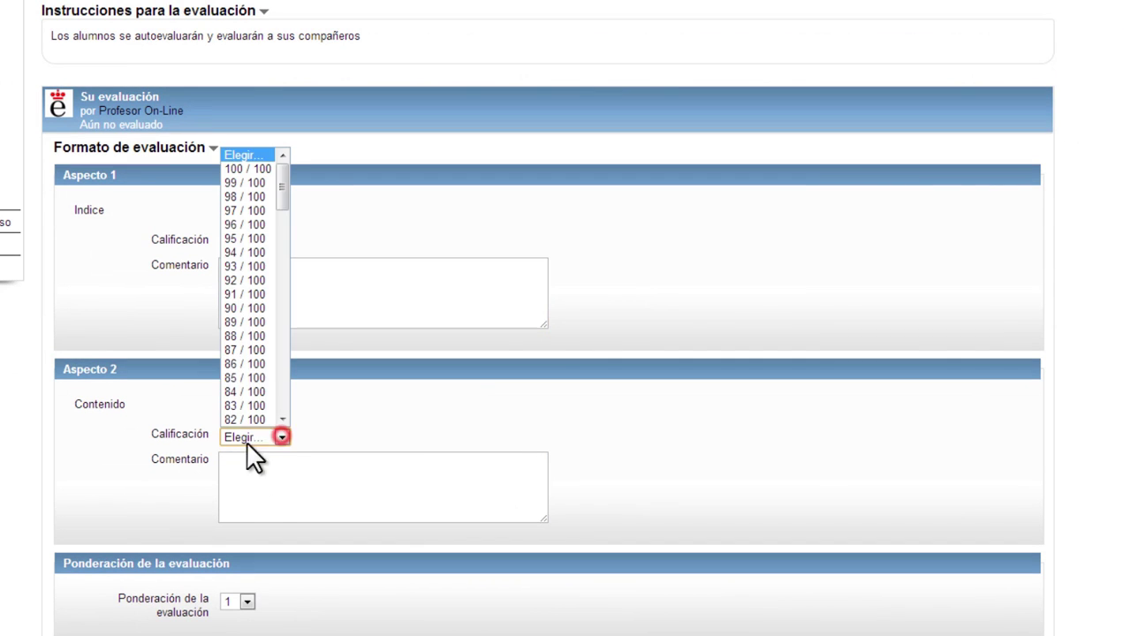
pyautogui.click(239, 366)
pyautogui.click(263, 488)
pyautogui.write('b ueno')
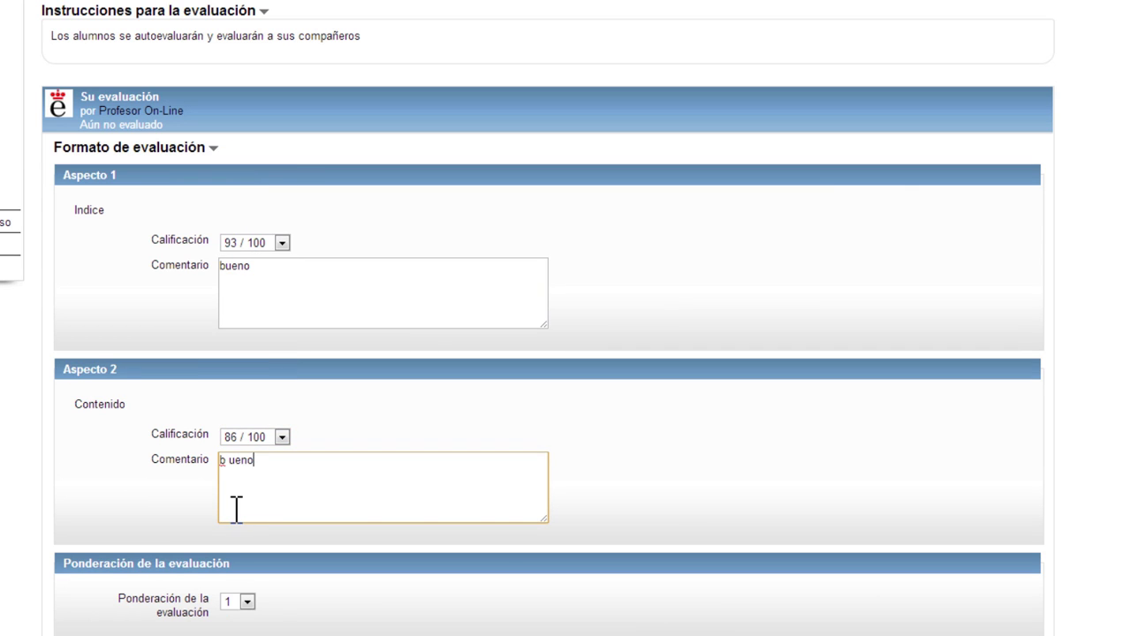
# - Keep the evaluation weight at 1, save the evaluation while continuing to edit, and save and close it
pyautogui.scroll(-1, 247, 601)
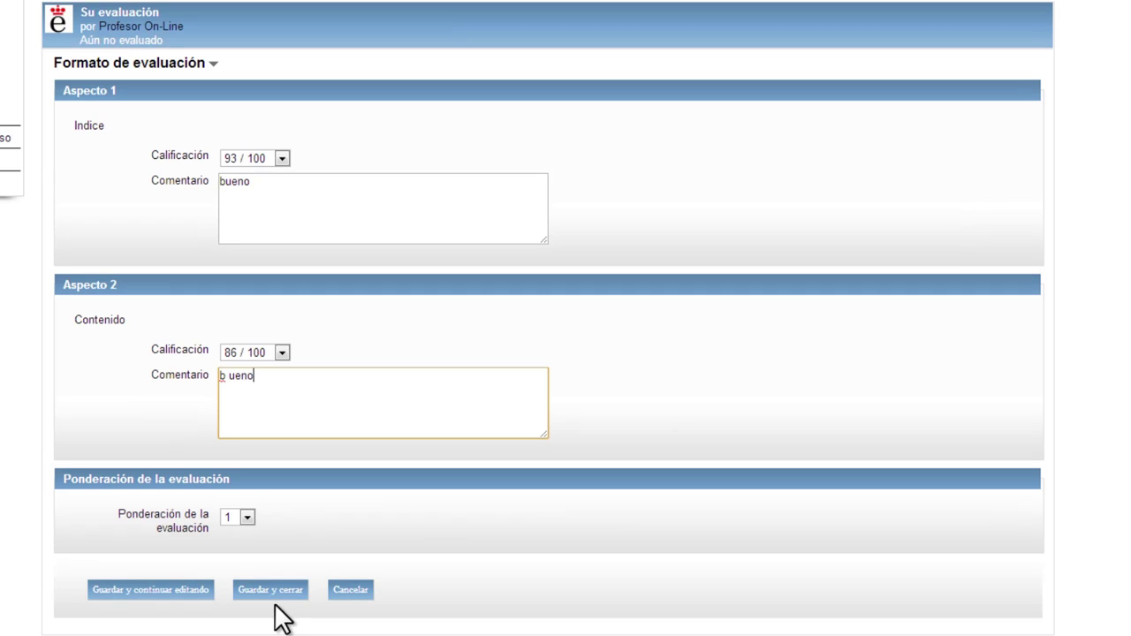
pyautogui.click(247, 517)
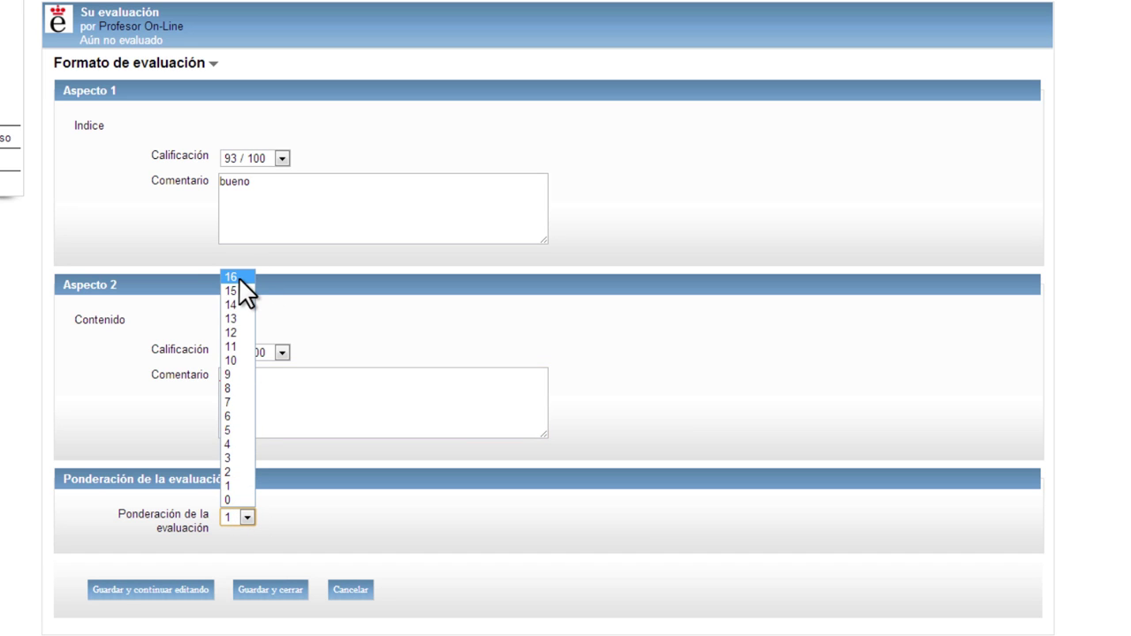
pyautogui.click(242, 485)
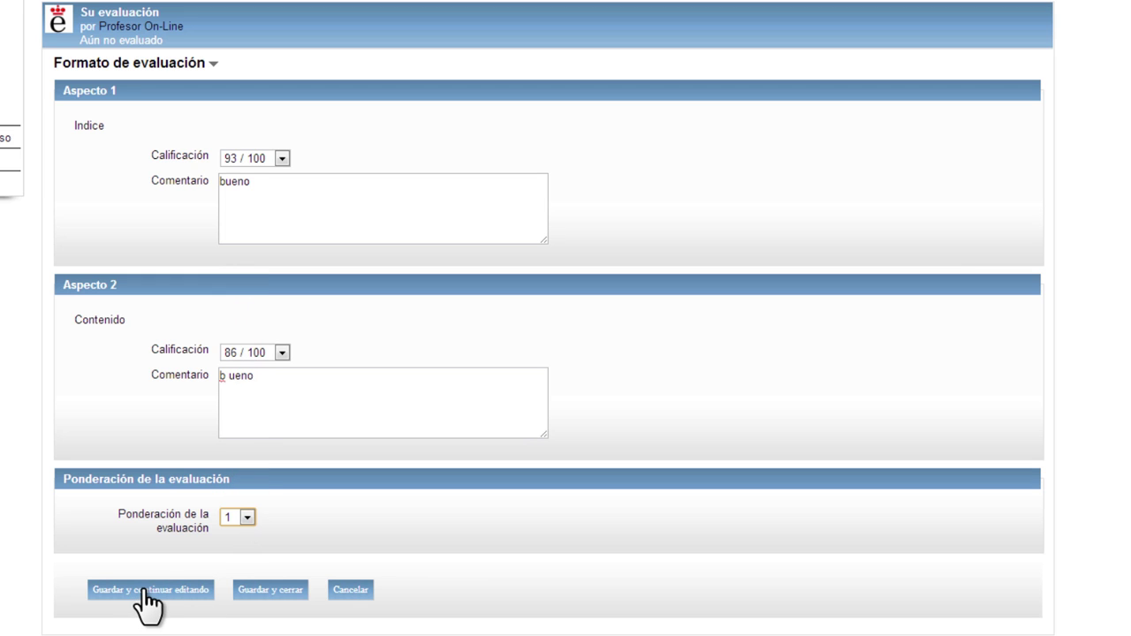
pyautogui.click(150, 599)
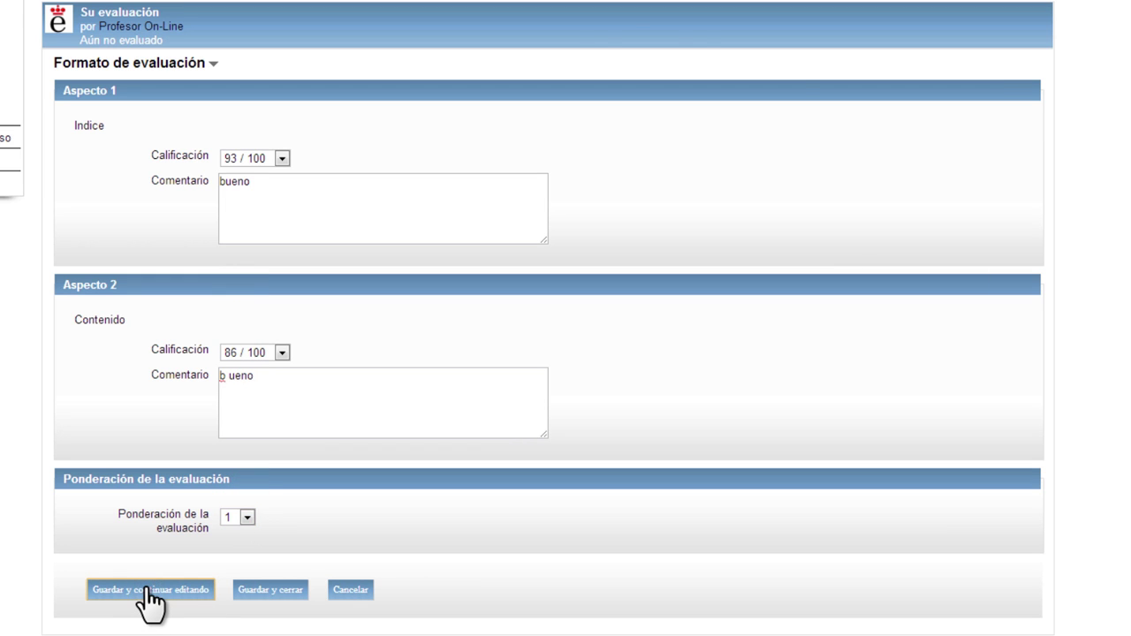
pyautogui.scroll(-3, 265, 610)
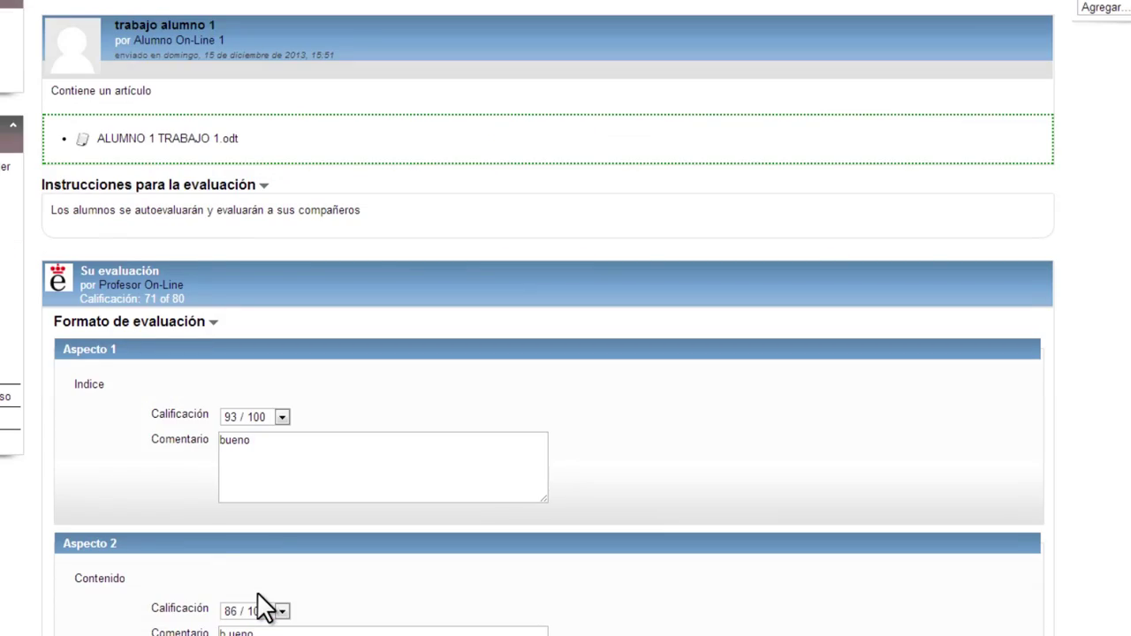
pyautogui.scroll(-3, 265, 608)
pyautogui.click(269, 594)
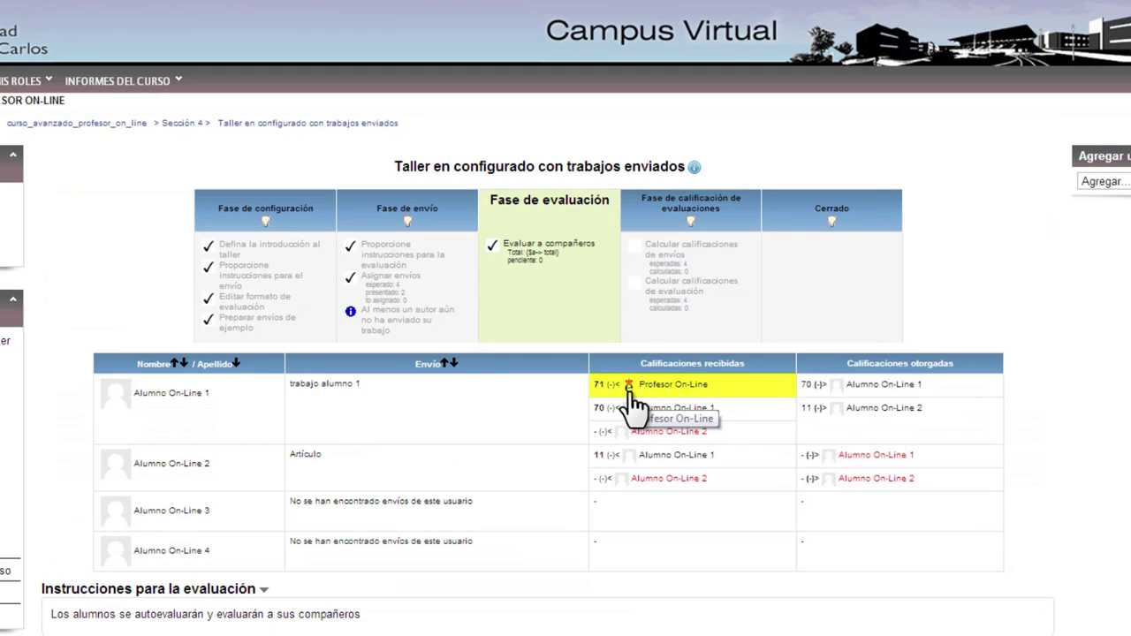
# - Open the submission "Artículo", review its existing evaluations, and start the teacher's own evaluation of it
pyautogui.click(311, 454)
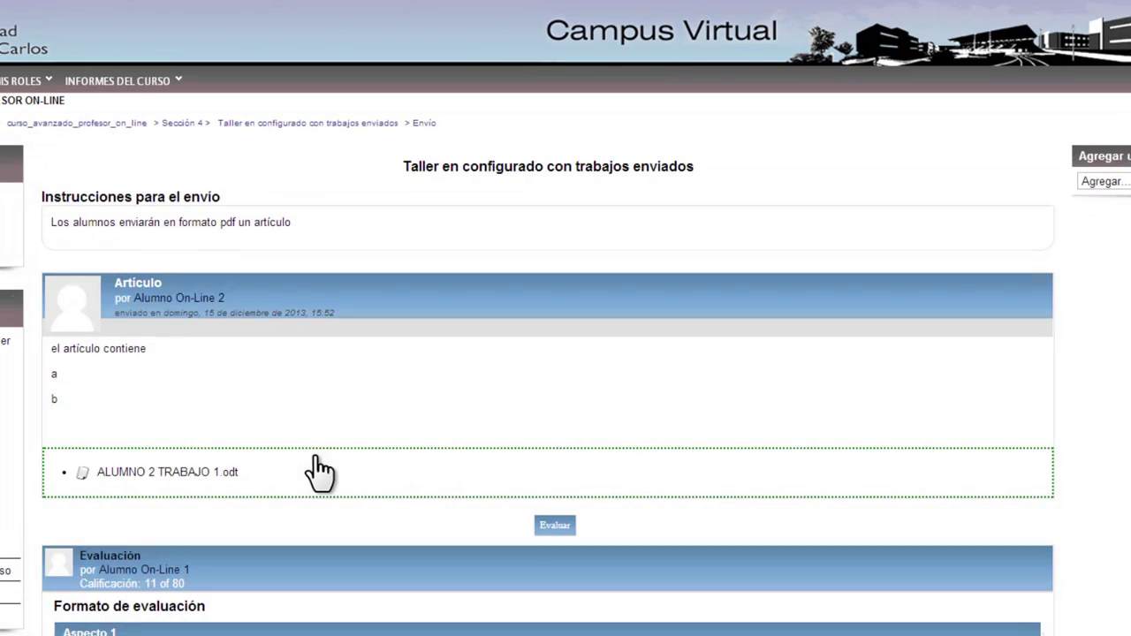
pyautogui.scroll(-2, 351, 576)
pyautogui.scroll(-2, 351, 614)
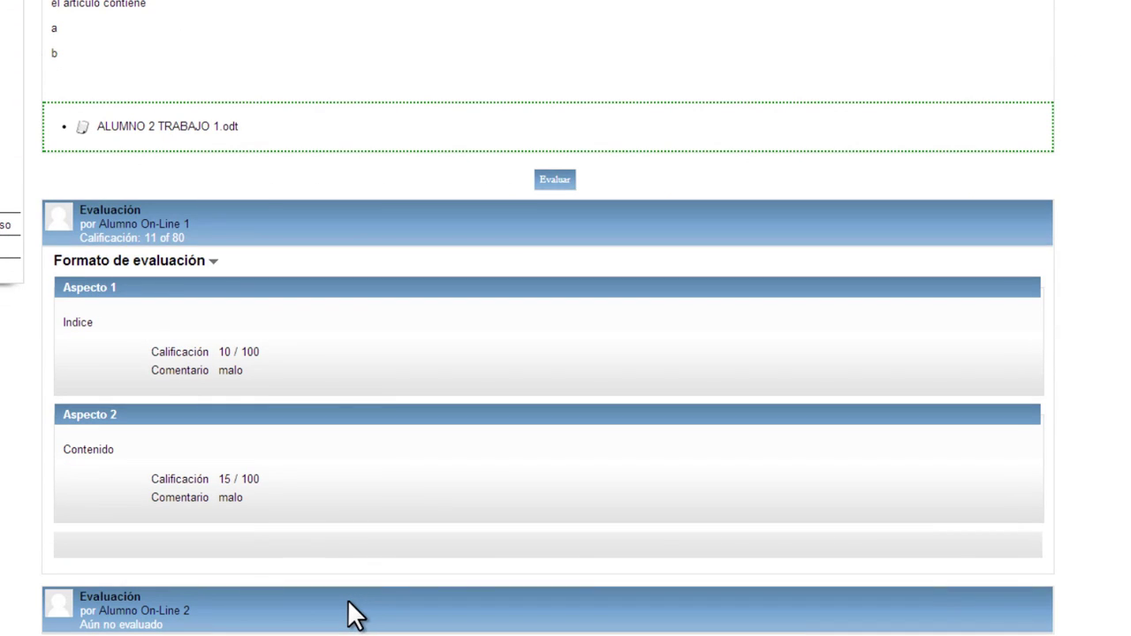
pyautogui.scroll(2, 420, 462)
pyautogui.click(552, 354)
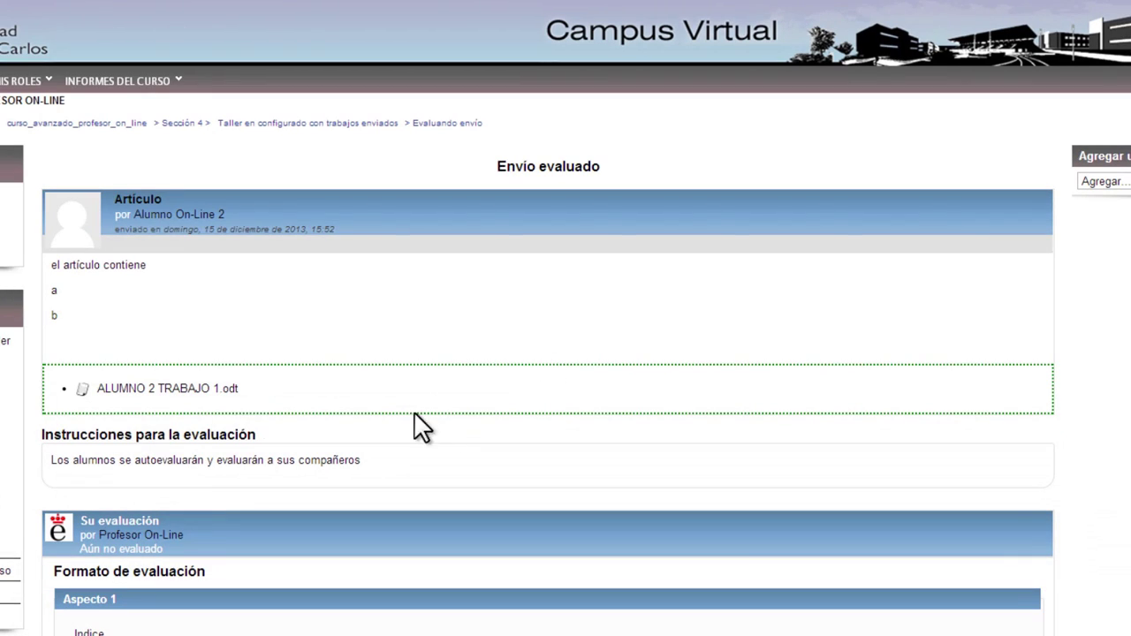
# - Grade Aspecto 1 (Indice) of "Artículo" 78 / 100 with the comment "mejorable"
pyautogui.scroll(-2, 245, 465)
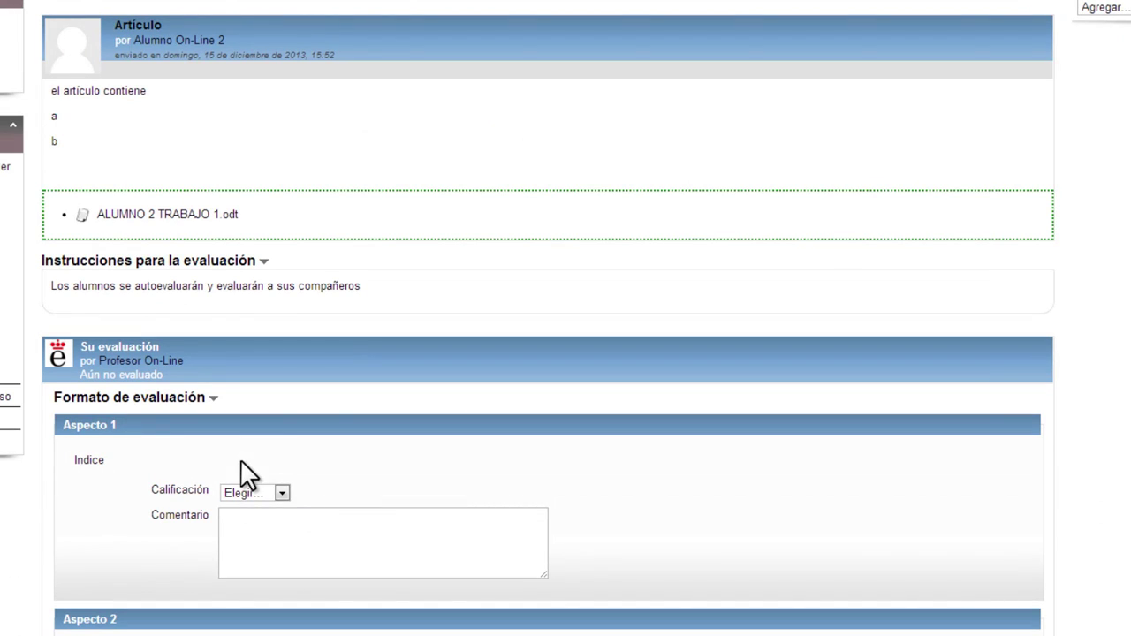
pyautogui.click(282, 493)
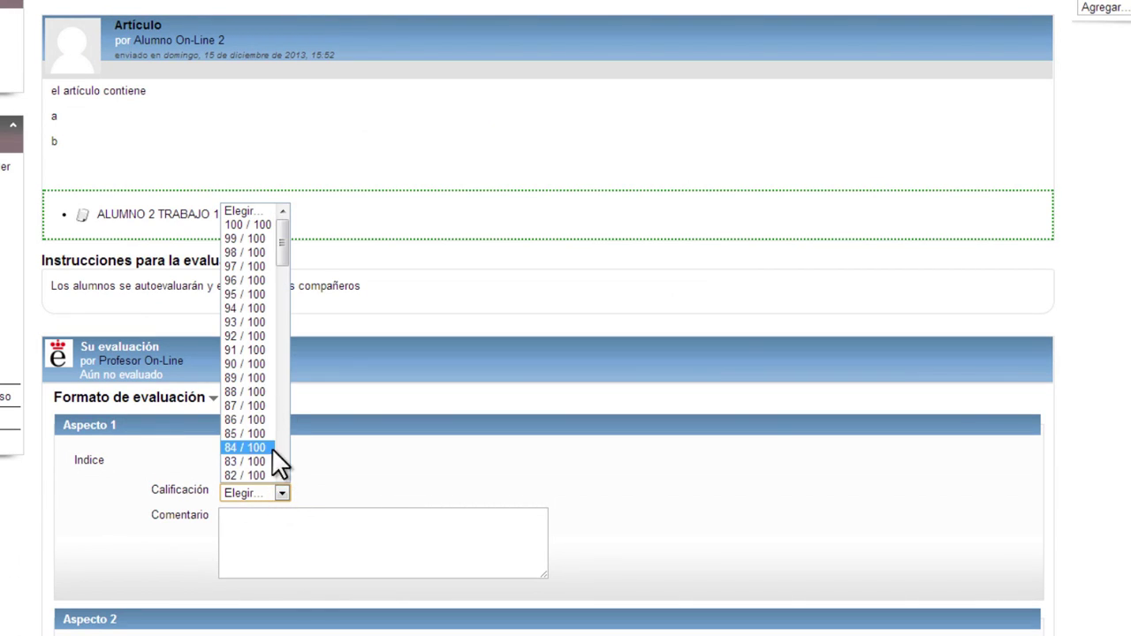
pyautogui.click(279, 474)
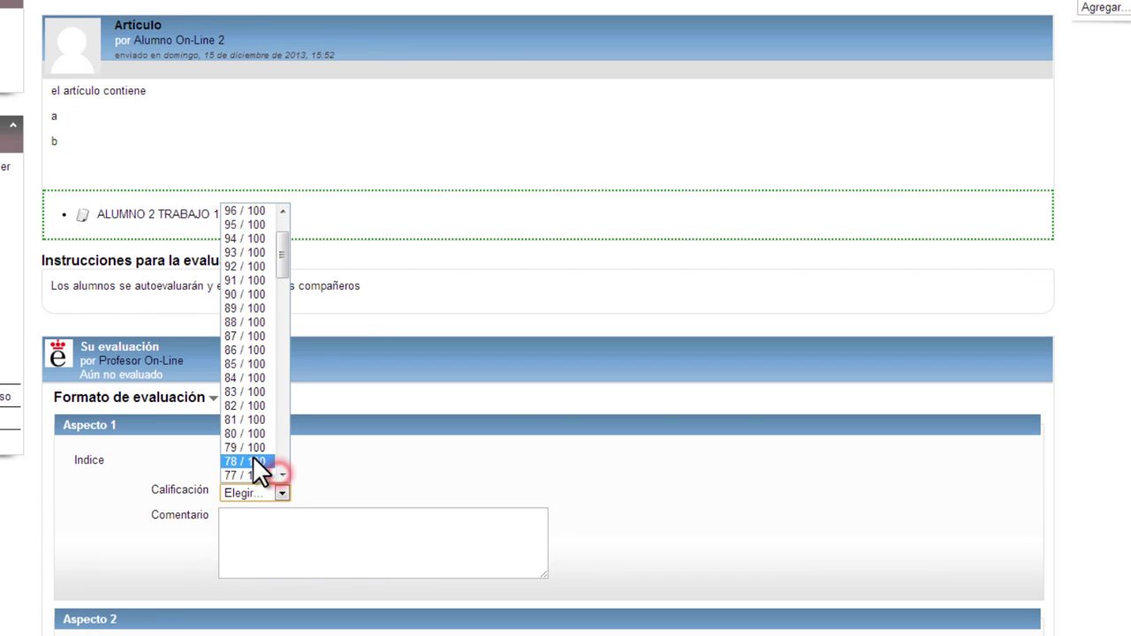
pyautogui.click(253, 460)
pyautogui.click(252, 535)
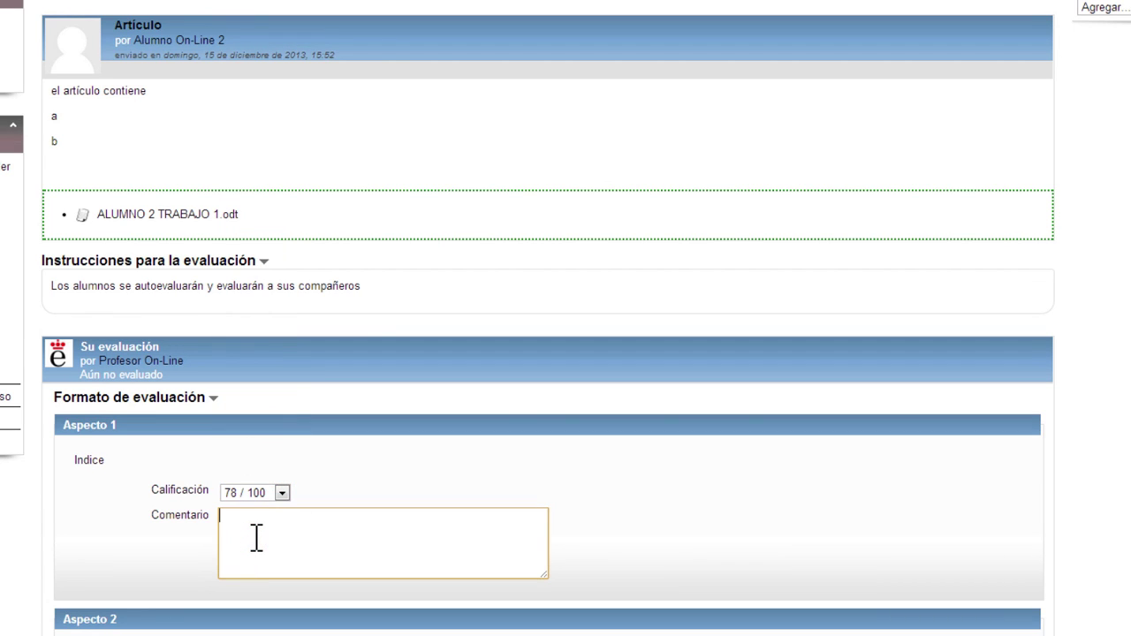
pyautogui.write('mejorable')
# - Grade Aspecto 2 (Contenido) of "Artículo" 70 / 100 with the comment "mejorable"
pyautogui.scroll(-2, 260, 543)
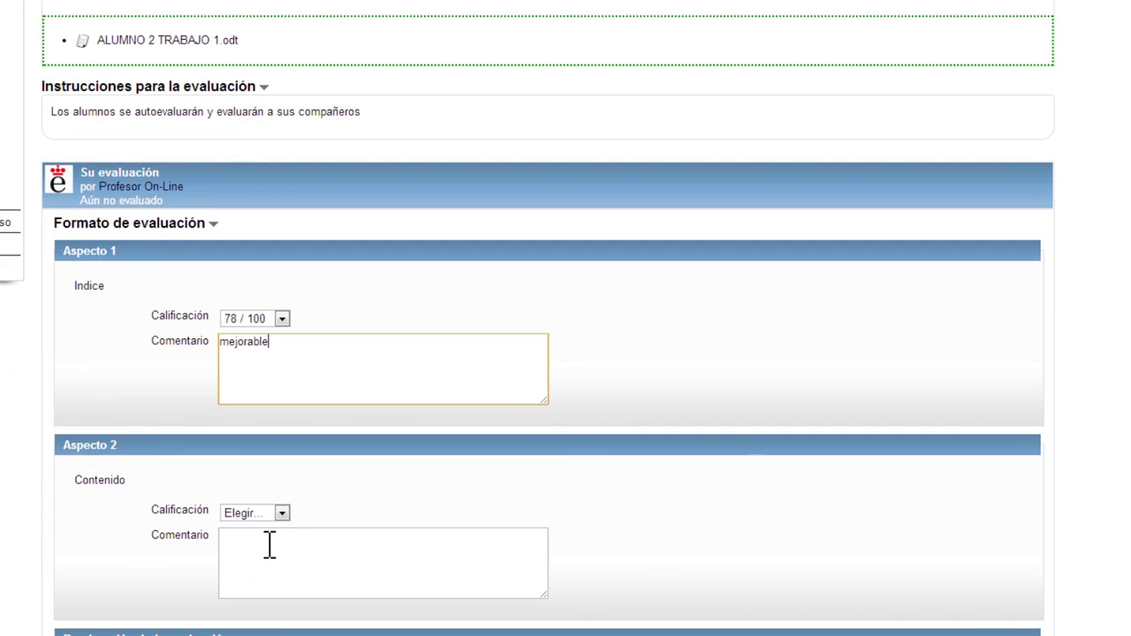
pyautogui.click(281, 513)
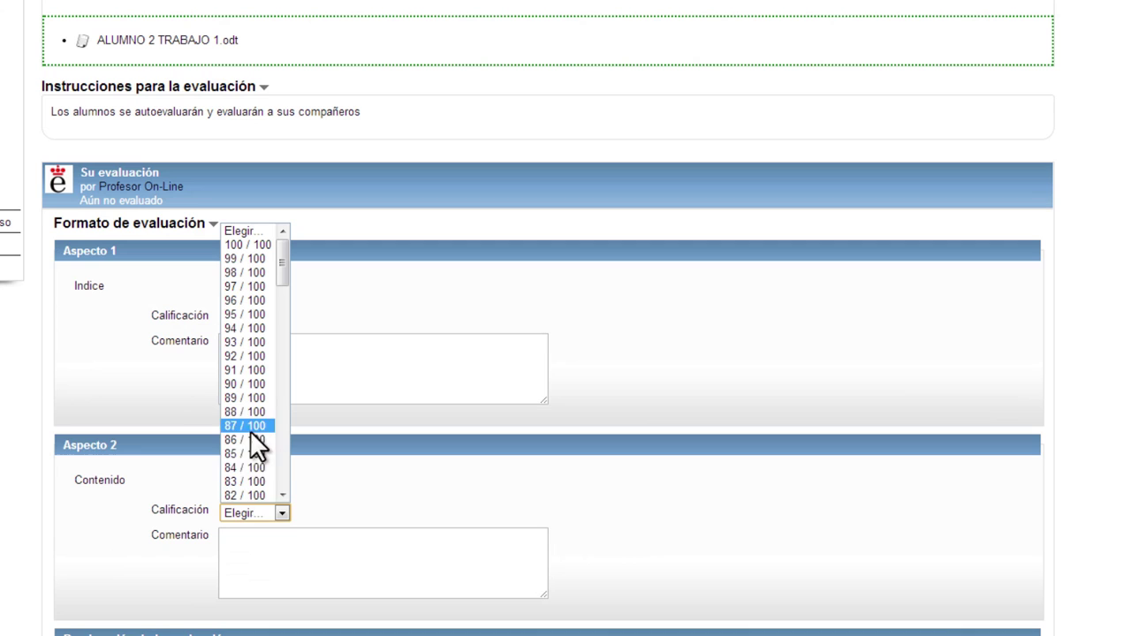
pyautogui.click(282, 495)
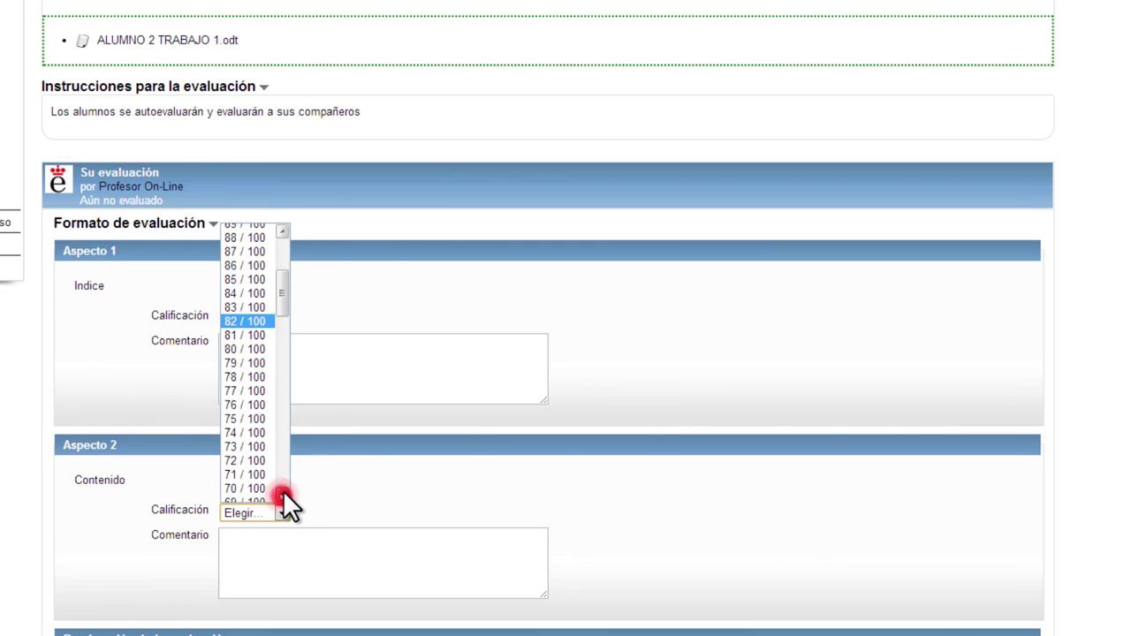
pyautogui.click(254, 488)
pyautogui.click(274, 566)
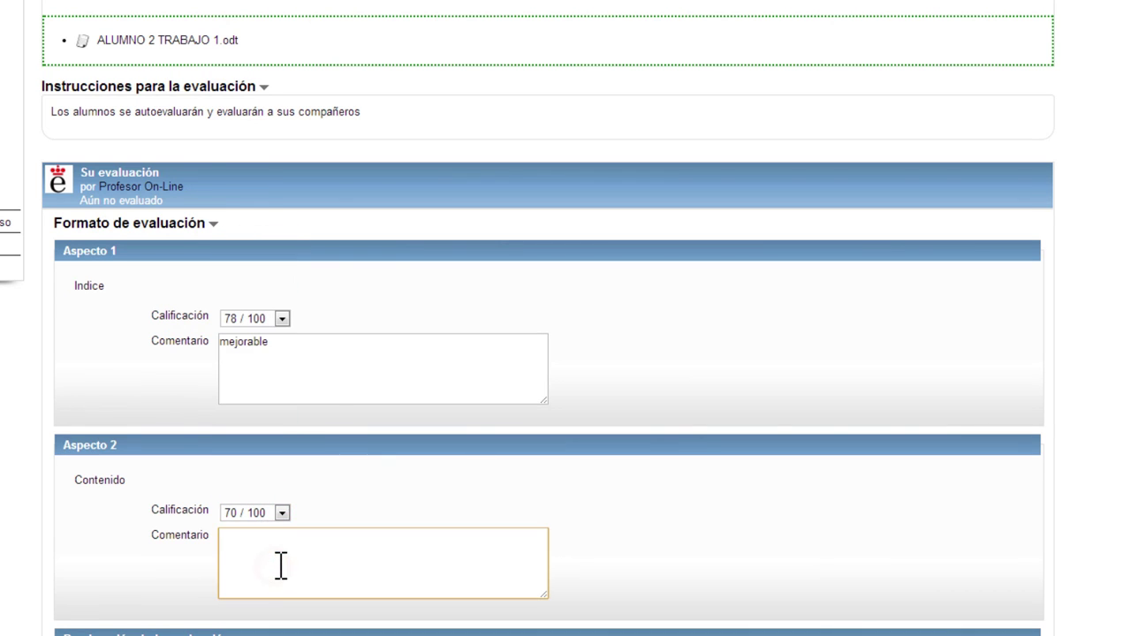
pyautogui.write('mejorable')
# - Save the evaluation of "Artículo" while continuing to edit, check it, and return to the workshop "Taller en configurado con trabajos enviados"
pyautogui.scroll(1, 173, 558)
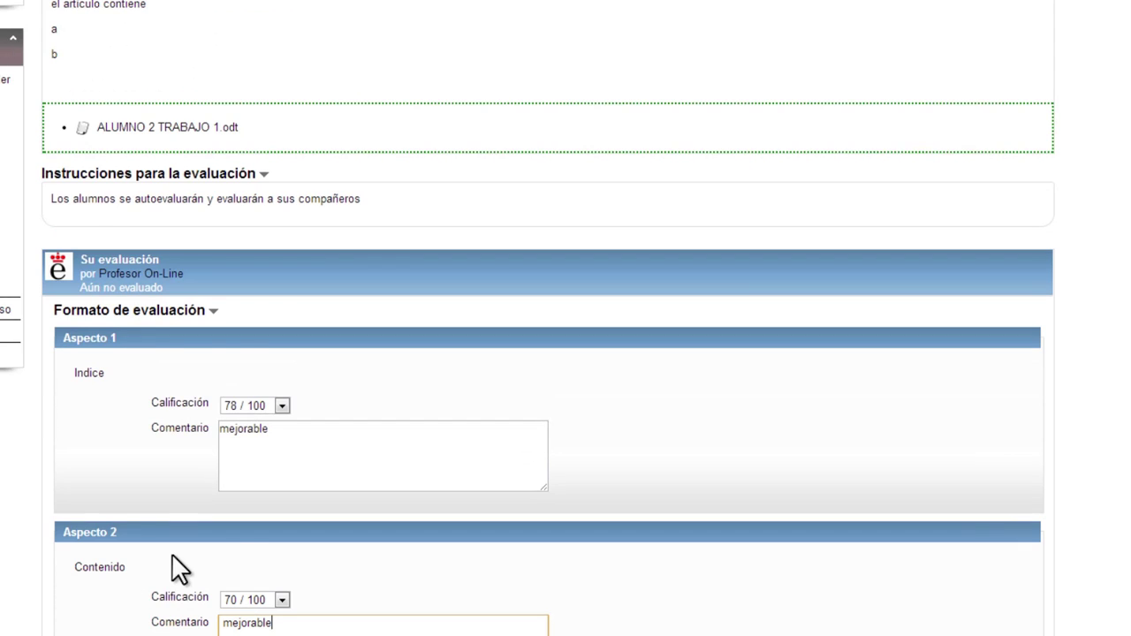
pyautogui.scroll(-2, 173, 558)
pyautogui.scroll(-1, 244, 397)
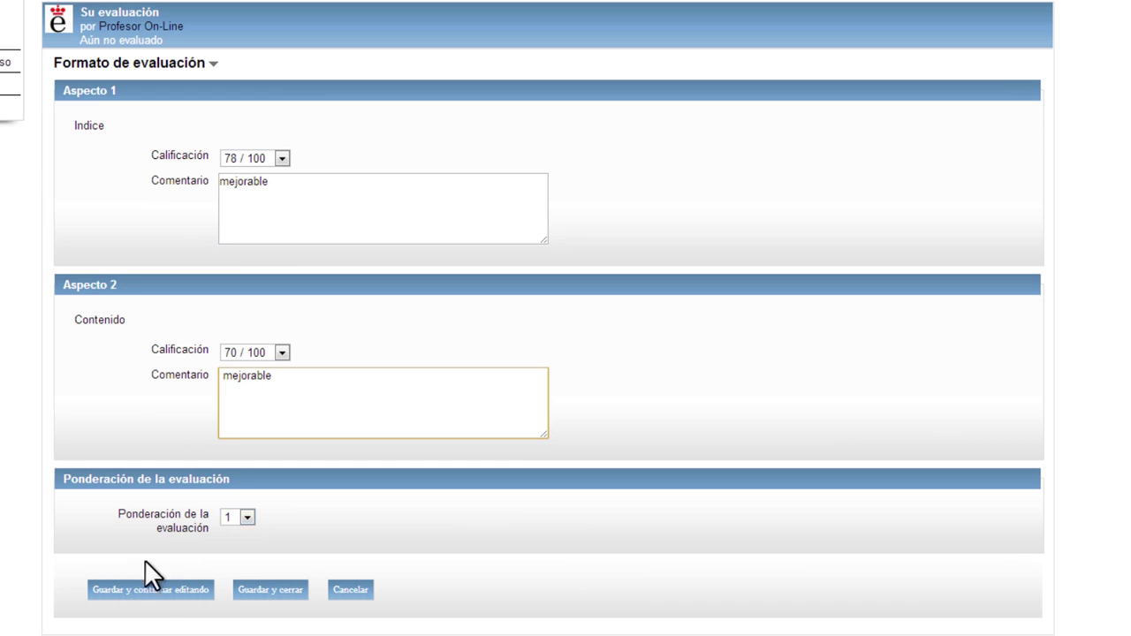
pyautogui.click(155, 591)
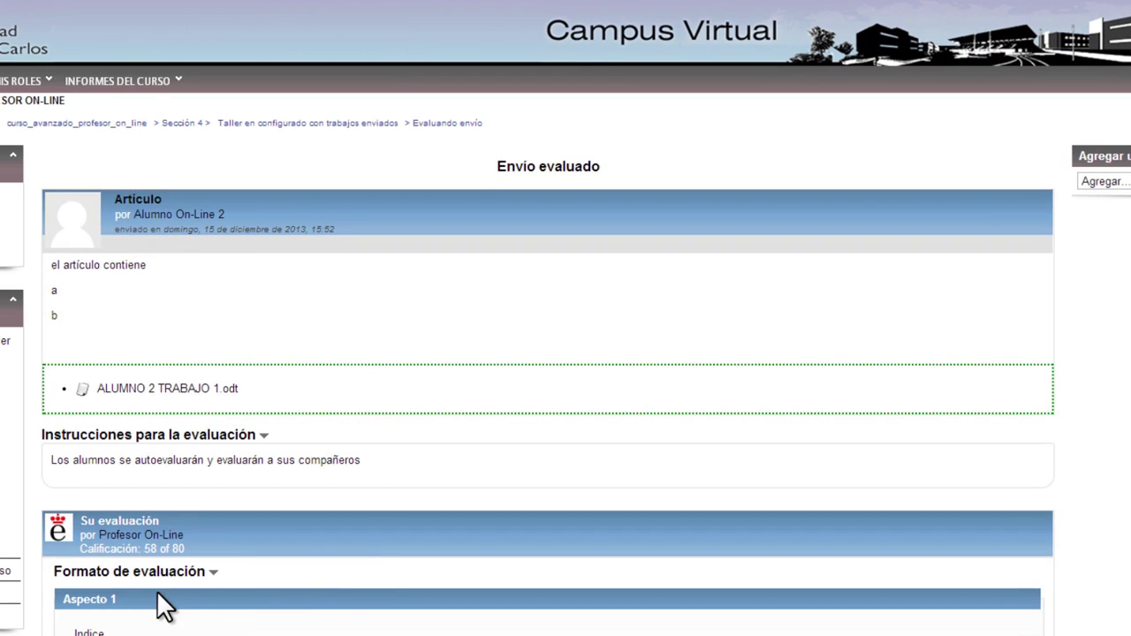
pyautogui.scroll(-4, 373, 571)
pyautogui.scroll(-2, 373, 557)
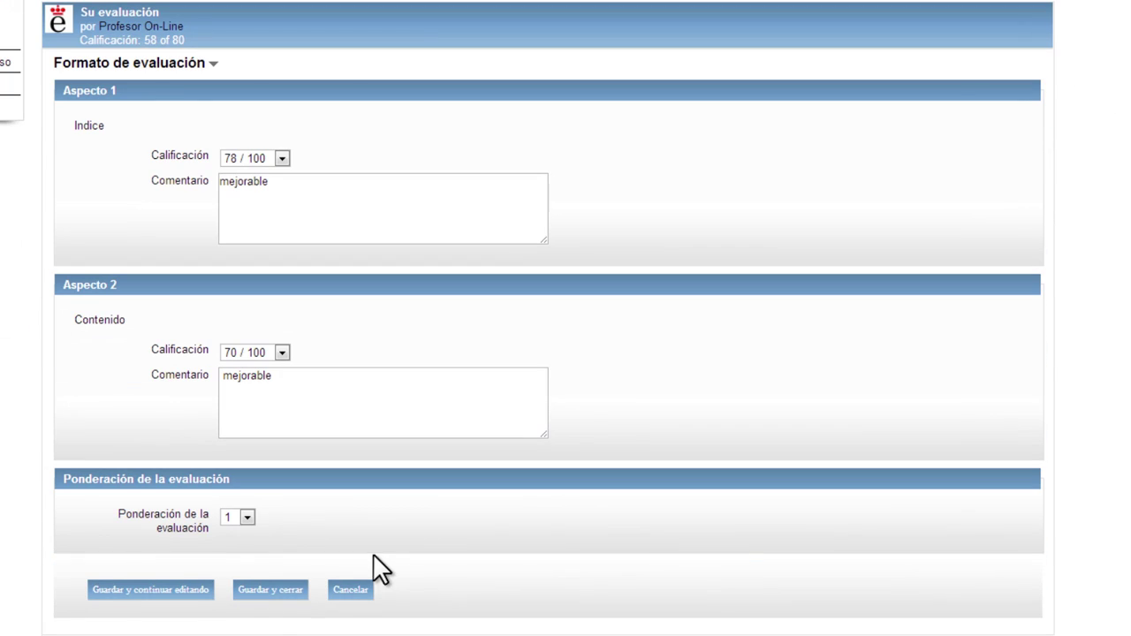
pyautogui.scroll(5, 185, 584)
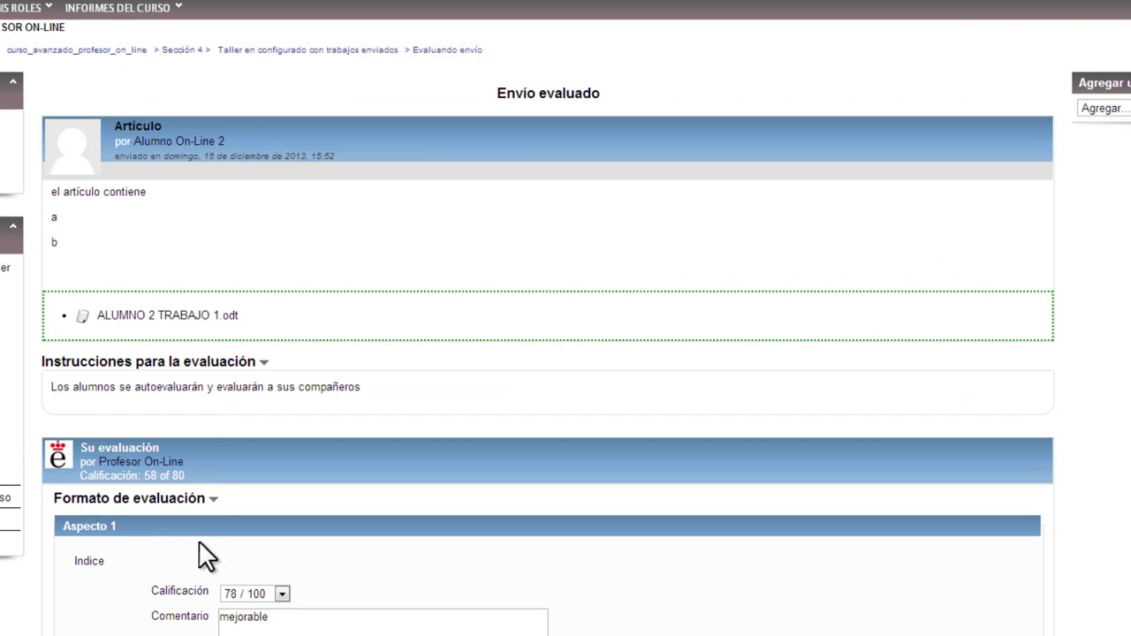
pyautogui.click(354, 51)
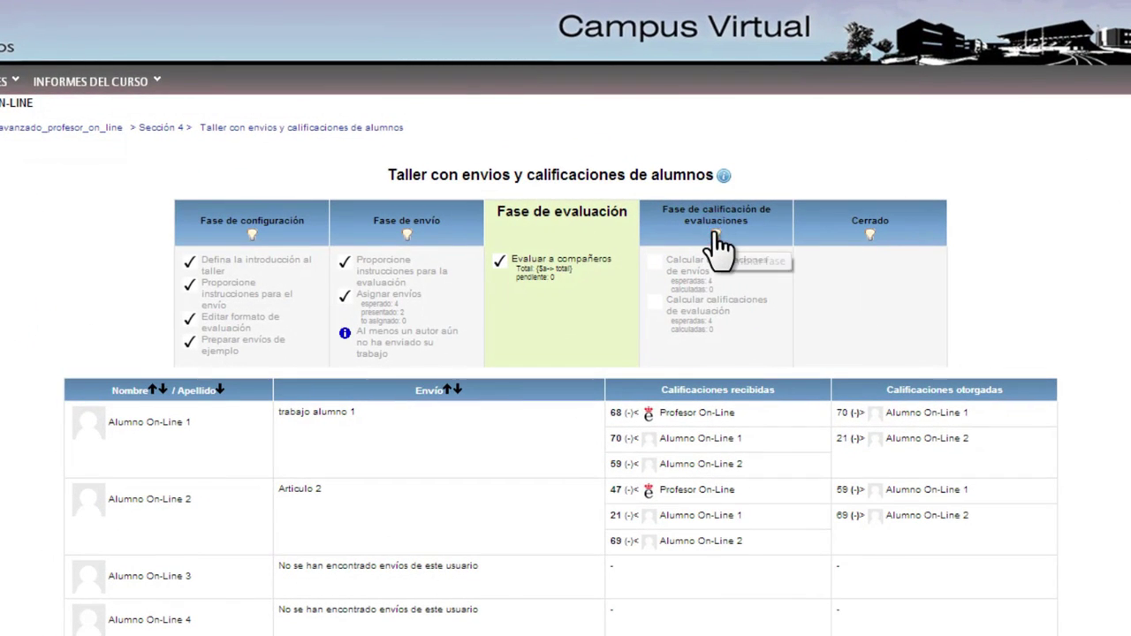
# - Switch the workshop "Taller con envios y calificaciones de alumnos" to the Fase de calificación de evaluaciones and confirm the change
pyautogui.click(716, 233)
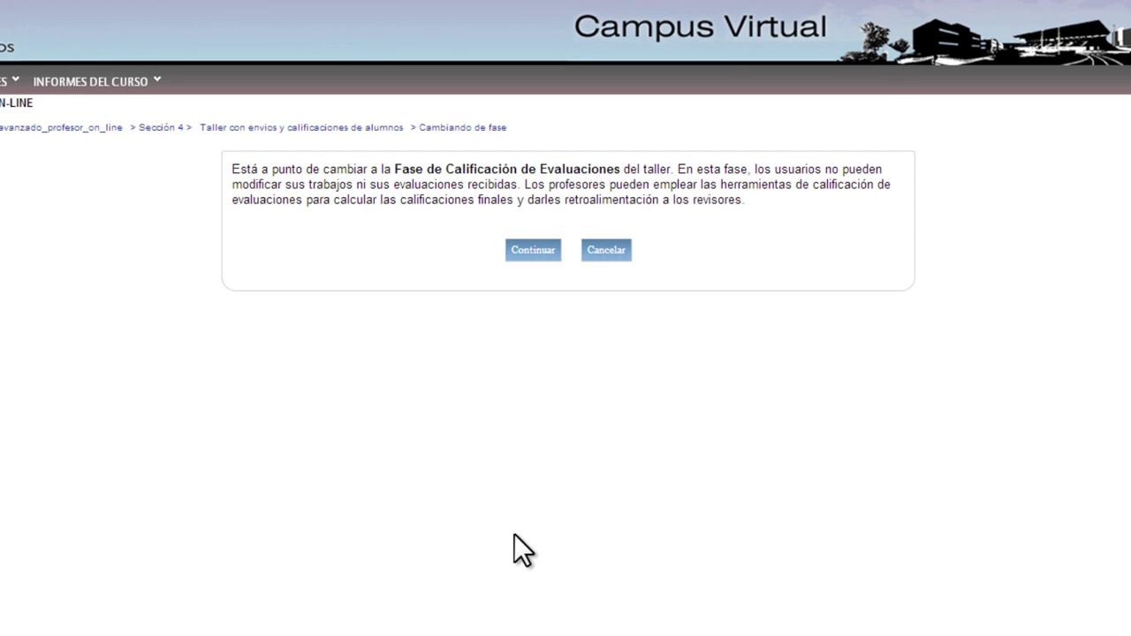
pyautogui.click(536, 250)
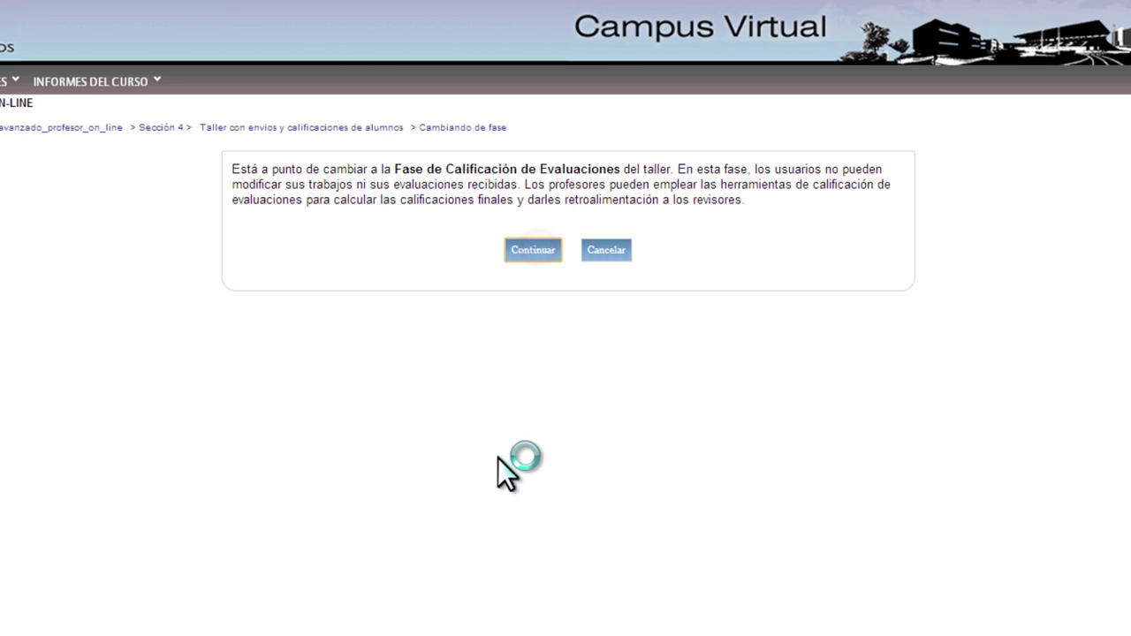